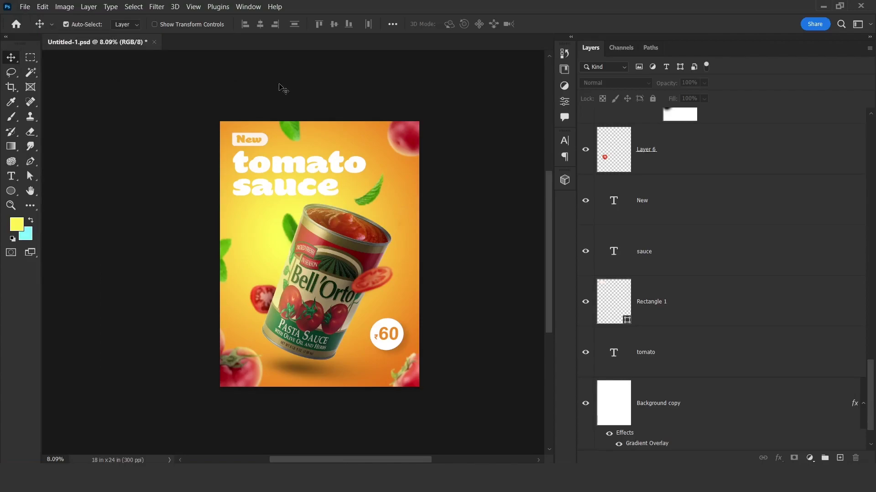
Create a new document from the Art & Illustration Poster preset, 18 x 24 in at 300 ppi.
left_click(25, 7)
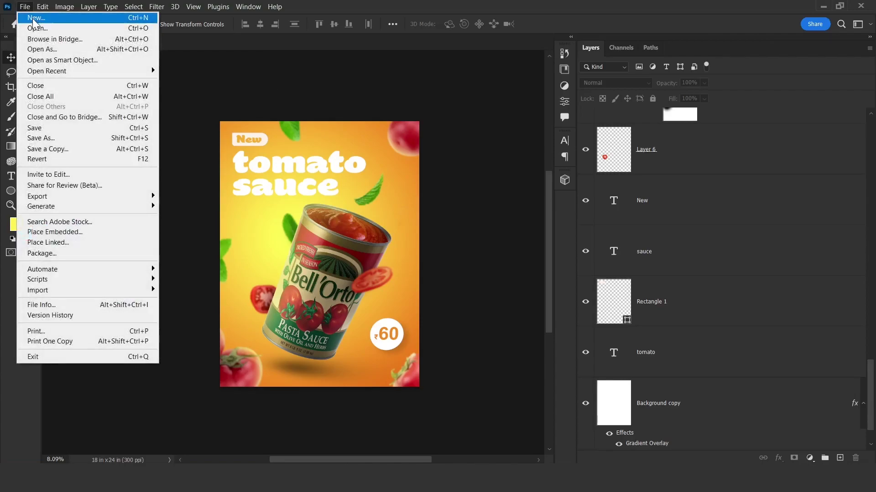
left_click(33, 20)
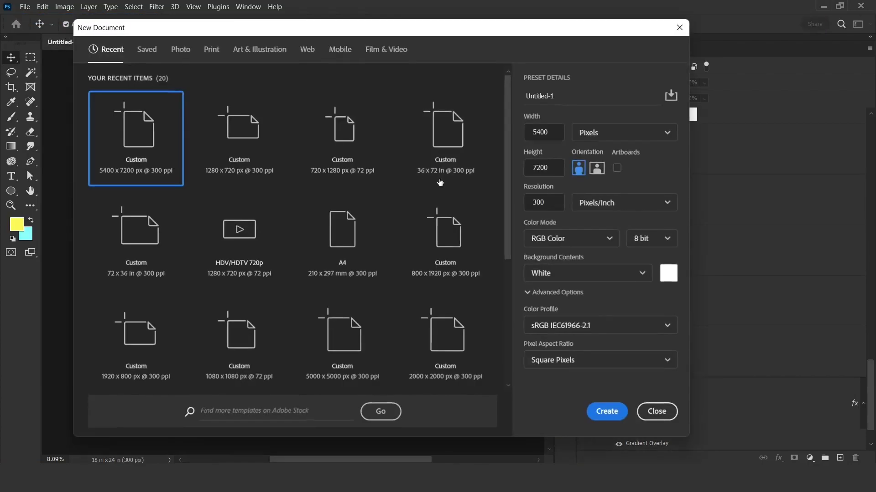
left_click(264, 57)
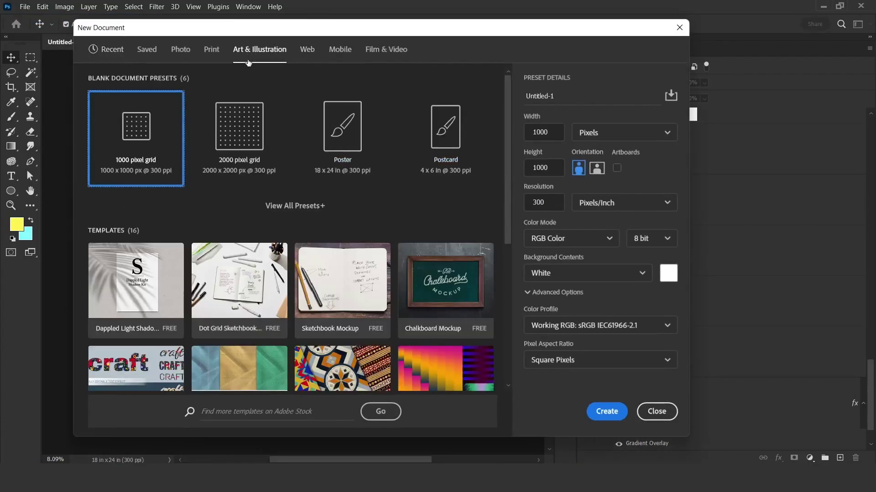
left_click(341, 149)
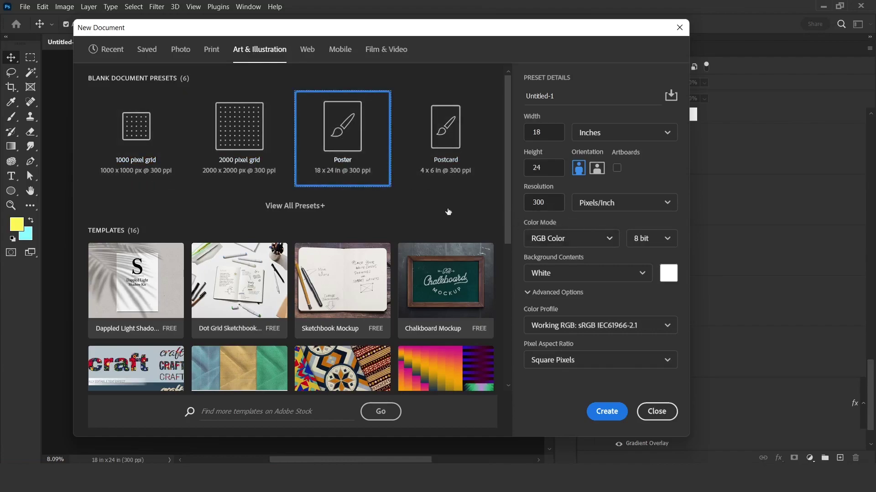
left_click(607, 415)
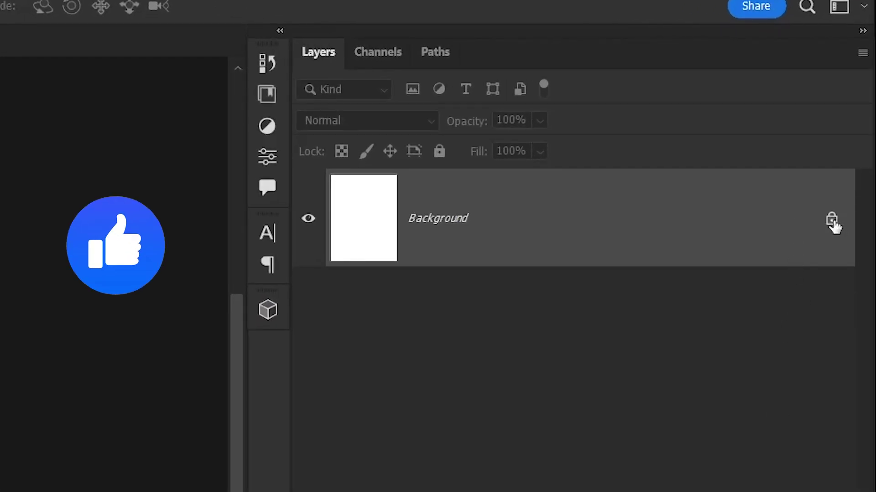
Unlock the background layer and add a radial Gradient Overlay running from yellow in the center to orange.
left_click(833, 223)
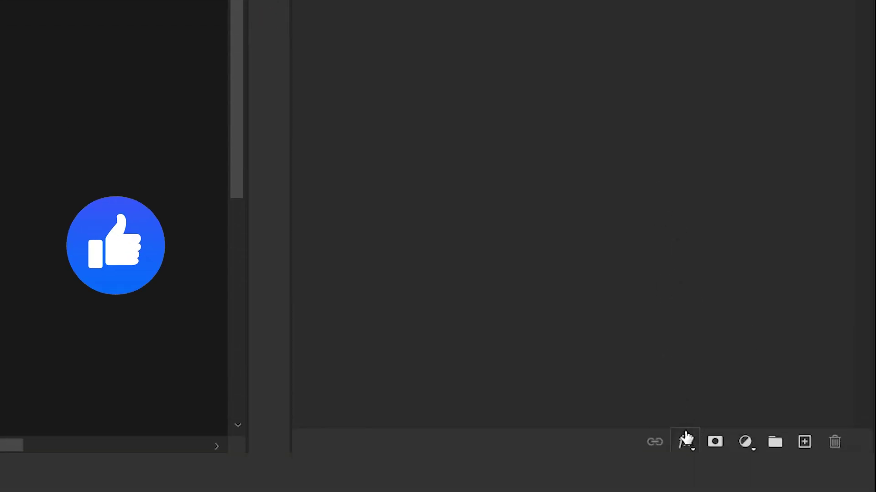
left_click(685, 442)
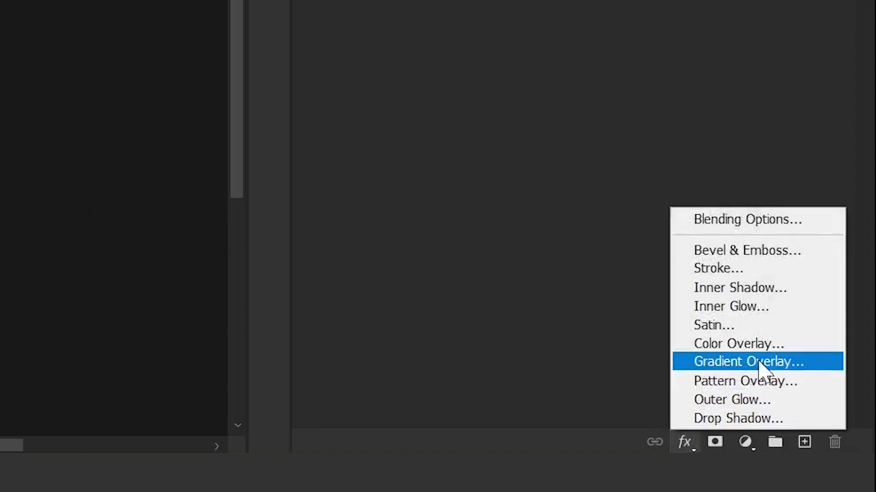
left_click(761, 362)
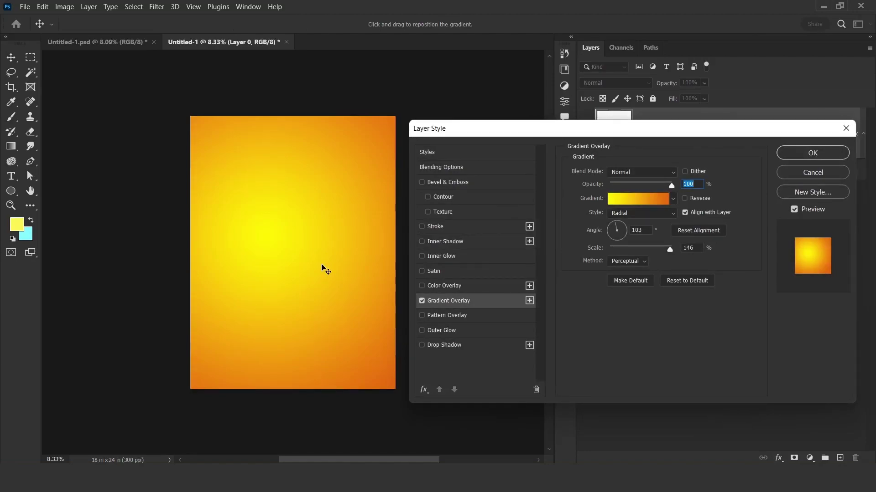
left_click(638, 199)
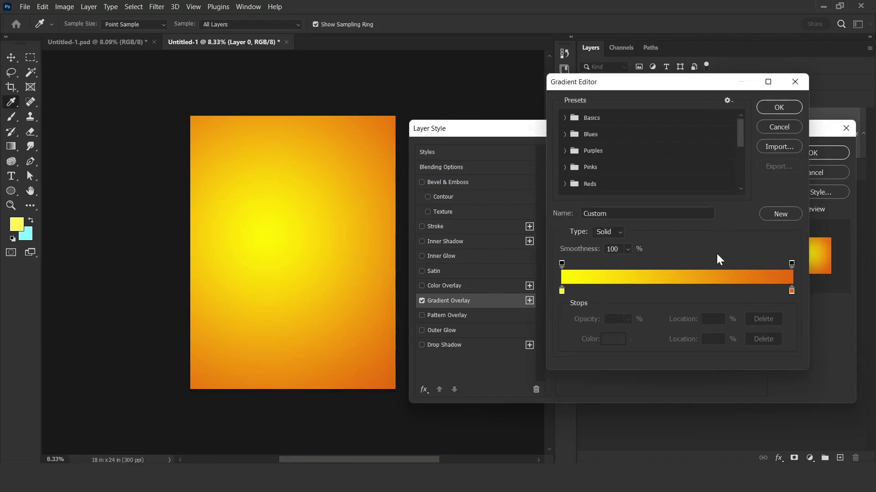
left_click(770, 107)
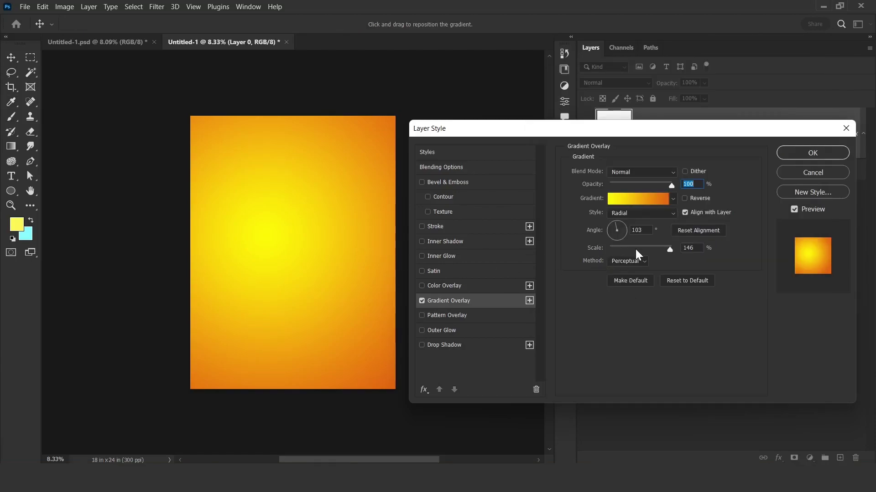
Scale the gradient overlay to 130% and shift its bright center toward the poster's upper left, then apply the style.
mouse_move(646, 251)
left_mouse_down()
mouse_move(622, 250)
mouse_move(663, 250)
left_mouse_up()
left_click_drag(304, 264, 254, 210)
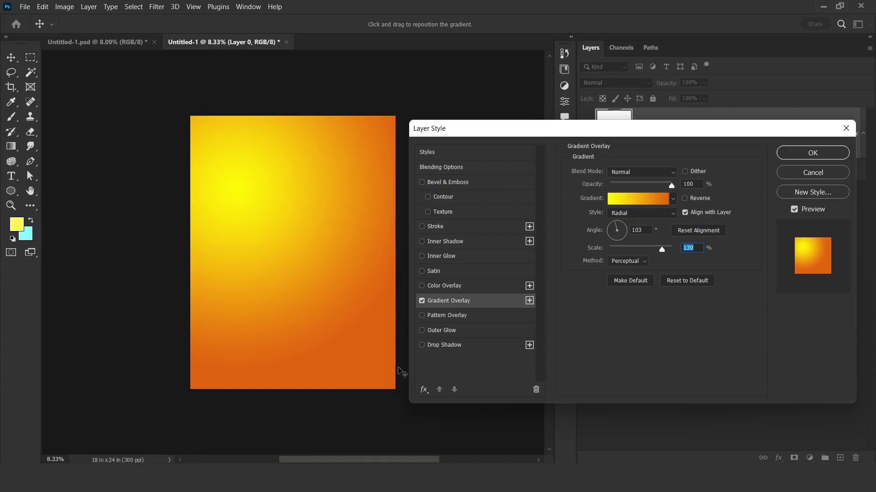
left_click(815, 155)
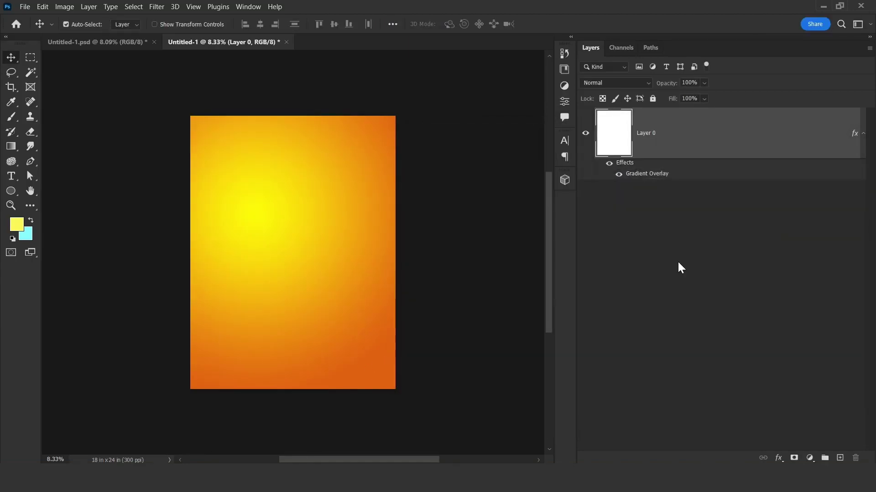
Switch to File Explorer, place the pasta sauce can image from the Tomato souce folder into the poster, and narrow it to 84.28% width.
key("alt+Tab")
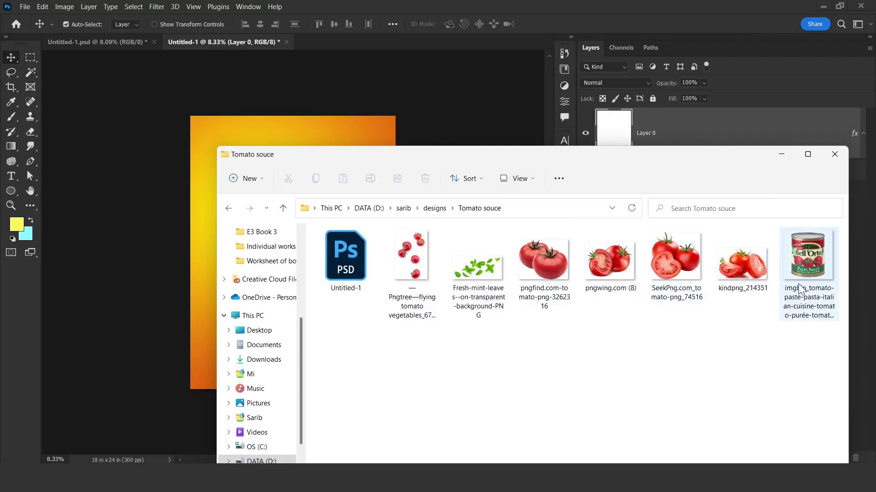
left_click(806, 256)
left_click_drag(797, 308, 319, 237)
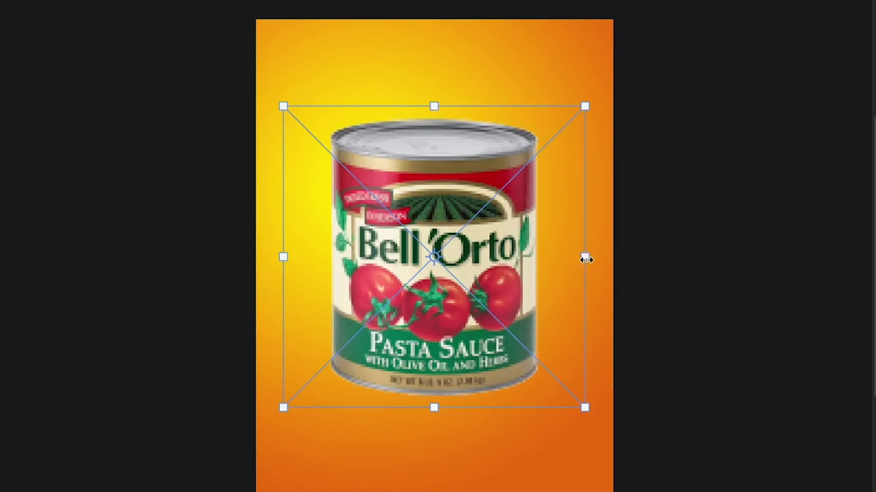
left_click_drag(585, 260, 561, 264)
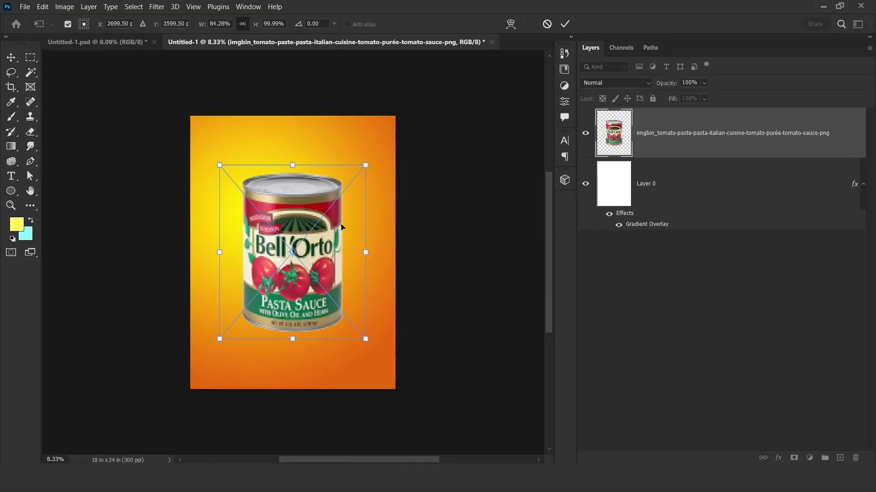
Tilt the can about 25° clockwise, taper its base by pulling the lower corners inward, and position it slightly right of the poster's center.
scroll(340, 215, "up", 2)
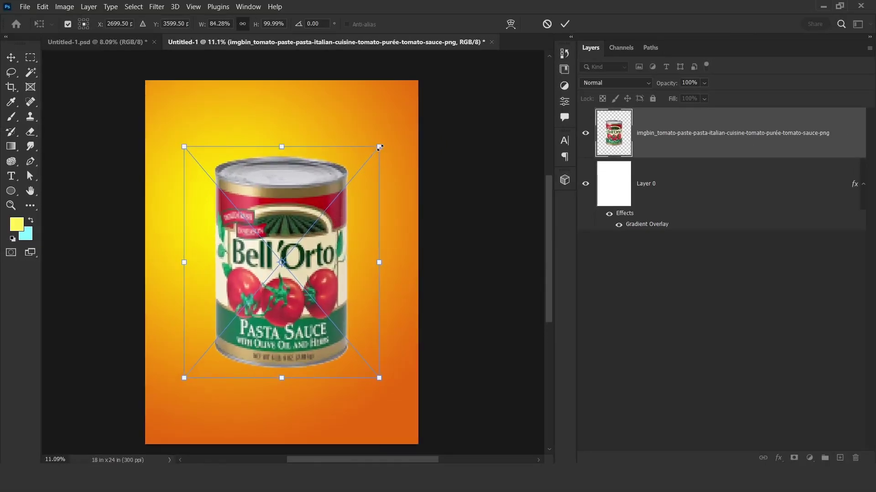
left_click_drag(379, 147, 409, 224)
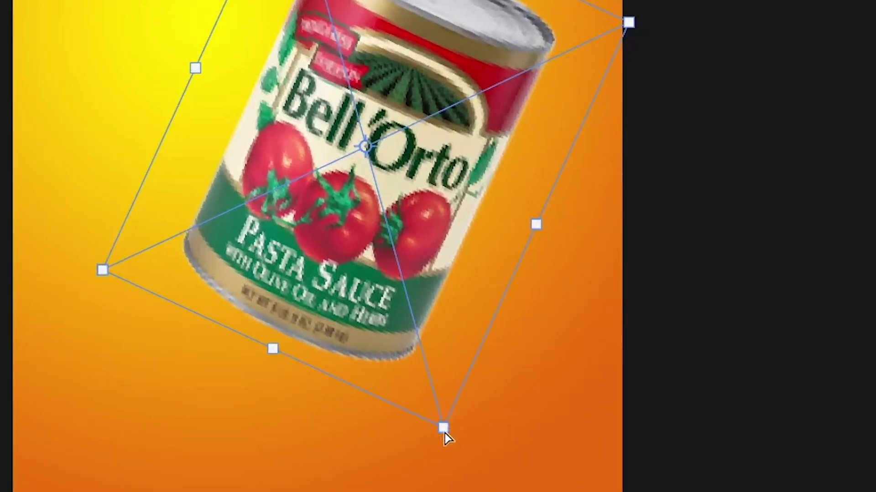
left_click_drag(445, 430, 416, 412)
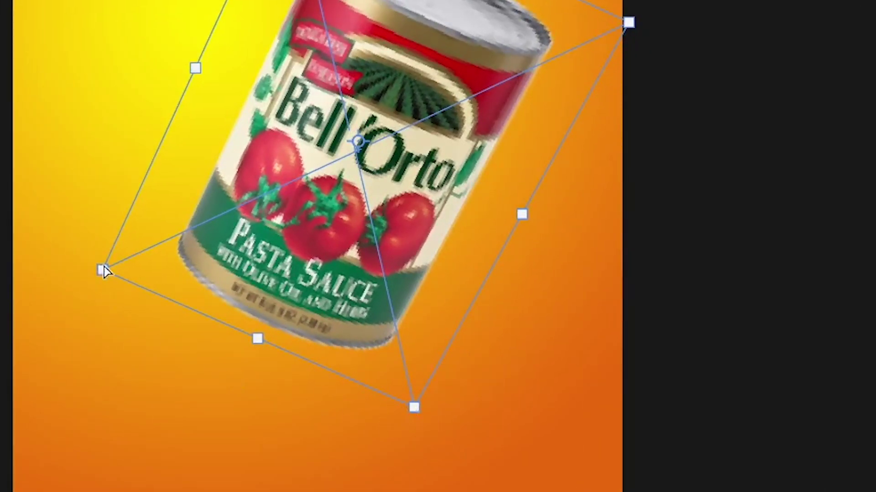
left_click_drag(103, 270, 137, 306)
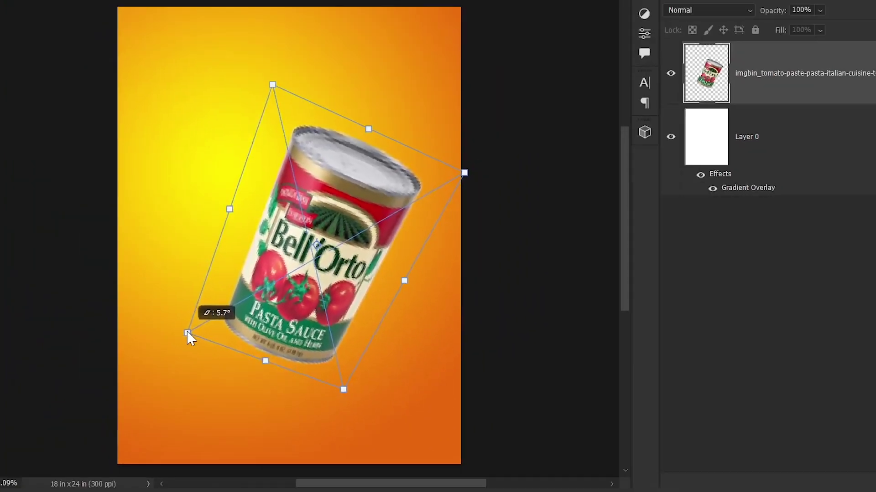
left_click_drag(187, 332, 187, 331)
left_click_drag(372, 212, 376, 218)
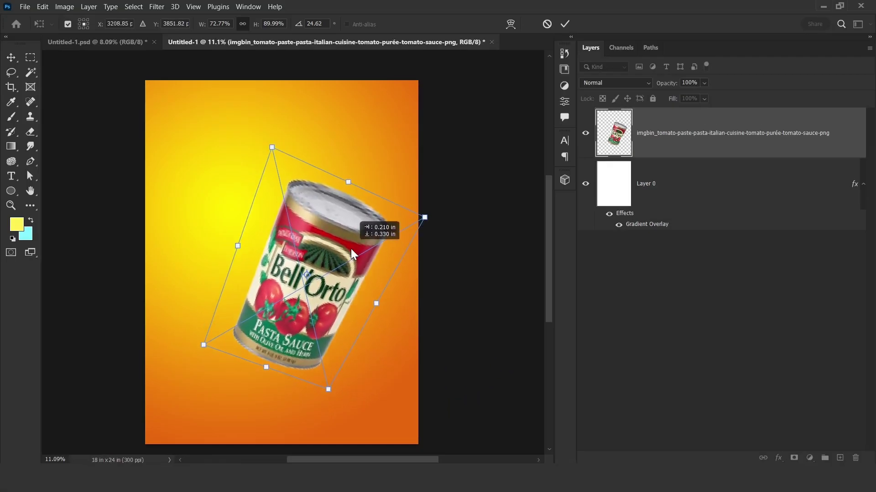
key("Return")
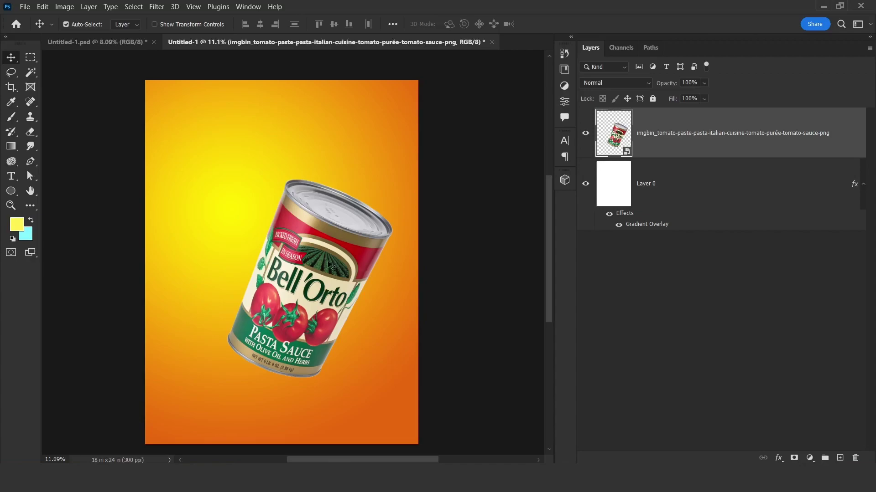
Draw an upright ellipse shape about 1.76 x 4.37 in across the can's lid.
scroll(331, 254, "up", 5)
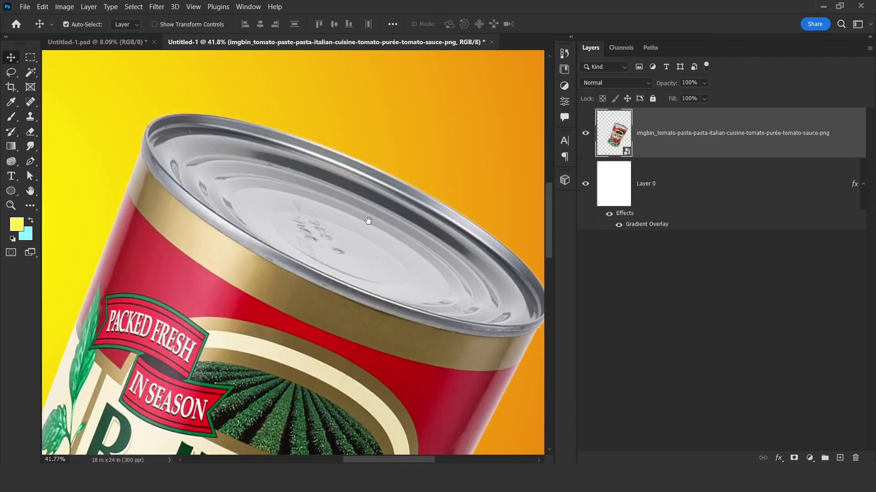
left_click_drag(368, 221, 340, 217)
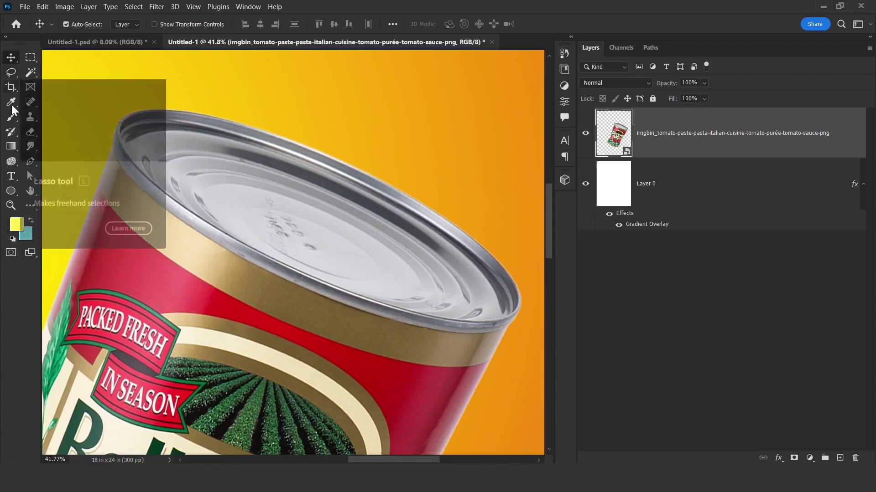
left_click(11, 190)
left_click(57, 204)
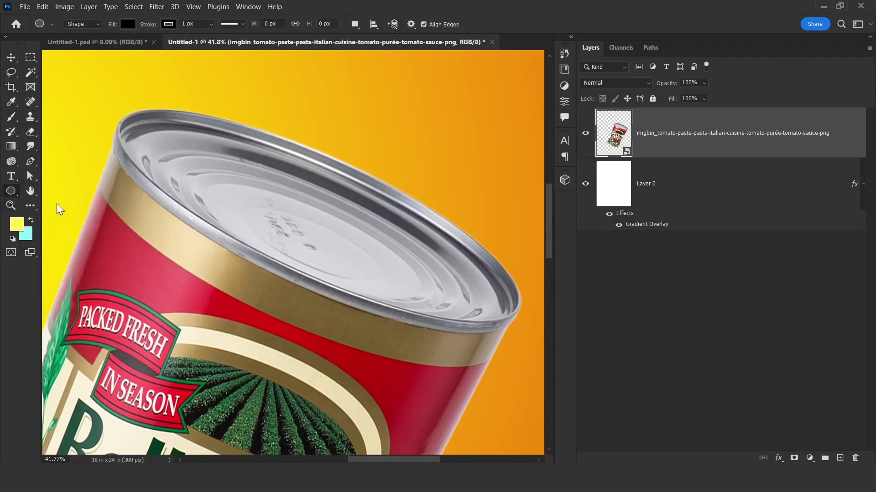
left_click_drag(223, 143, 324, 392)
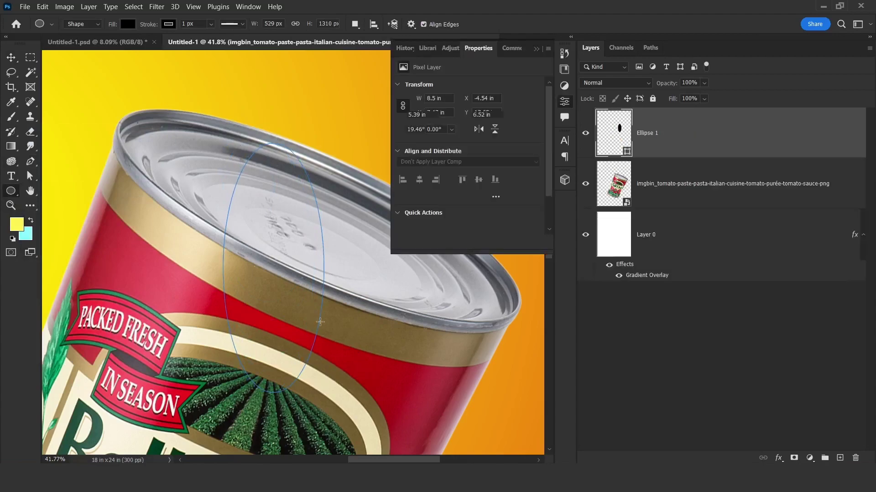
Change the ellipse's fill color to white, ffffff.
key("v")
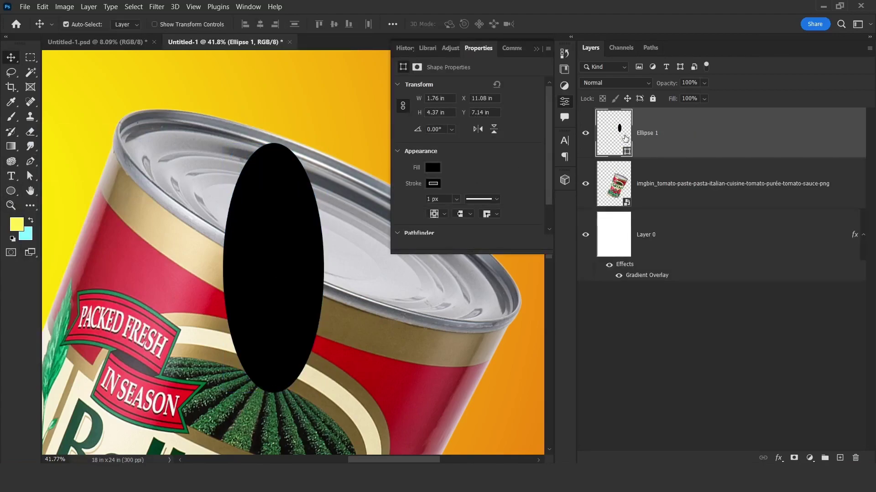
double_click(625, 138)
type("ffffff")
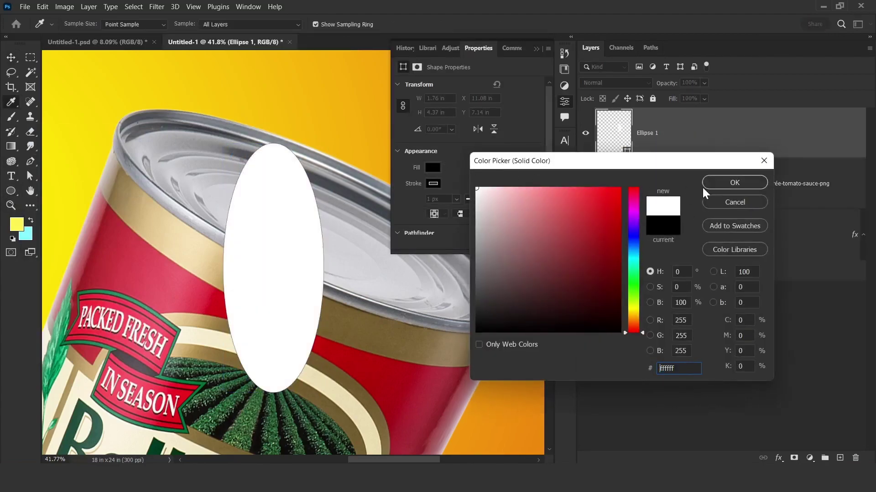
left_click(730, 182)
Rotate the white ellipse to about -65° and reshape it to about 1.56 x 7 in so it covers the lid inside the rim.
left_click_drag(295, 228, 229, 225)
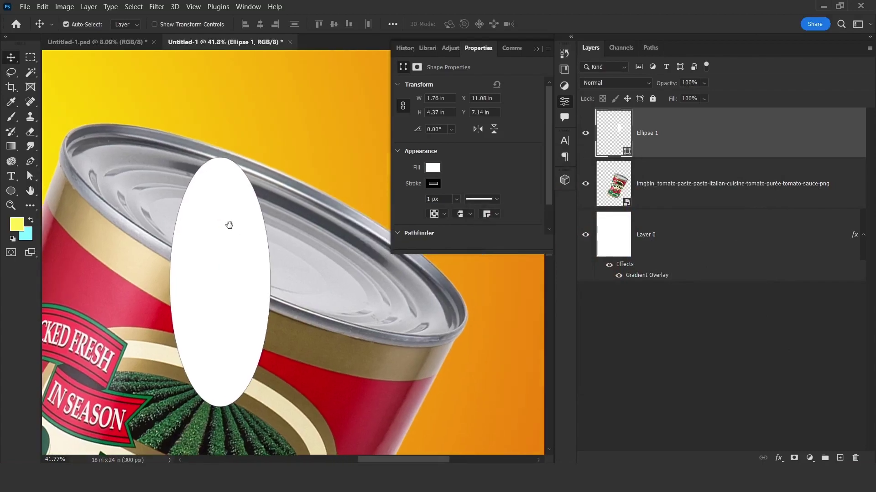
left_click(536, 48)
left_click_drag(224, 260, 251, 239)
key("ctrl+t")
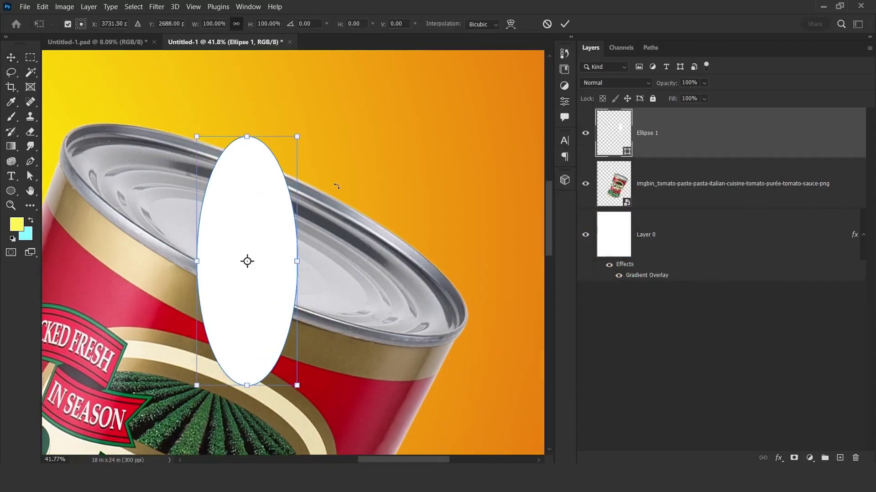
left_click_drag(336, 186, 207, 118)
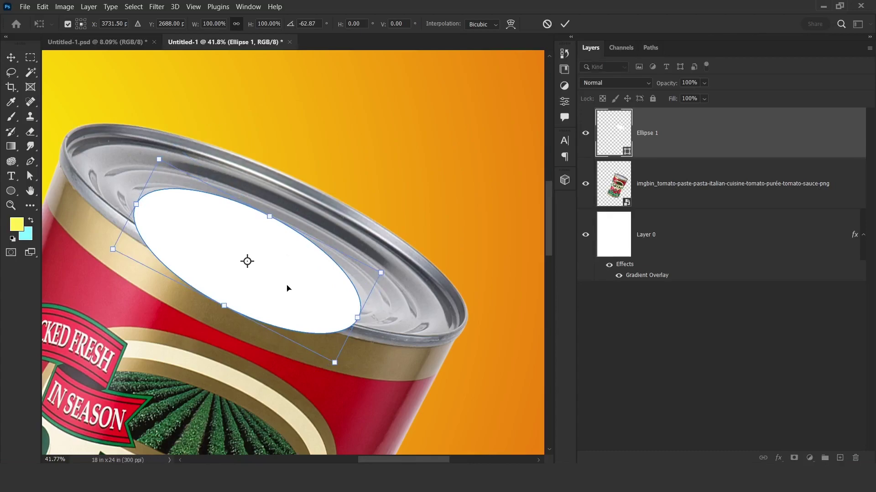
left_click_drag(292, 286, 308, 266)
left_click_drag(434, 223, 434, 215)
left_click_drag(367, 265, 448, 323)
key("Return")
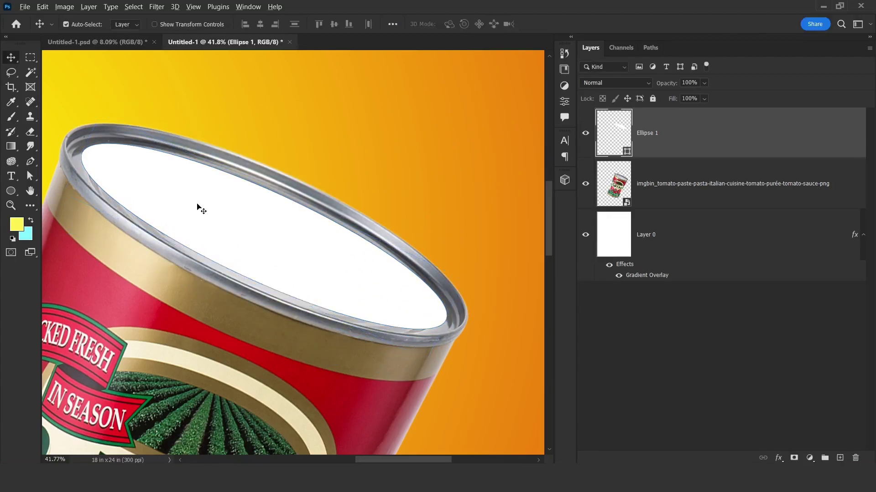
Soften the white ellipse's edge by setting its shape mask feather to 8.2 px.
scroll(197, 206, "down", 2)
scroll(197, 204, "up", 1)
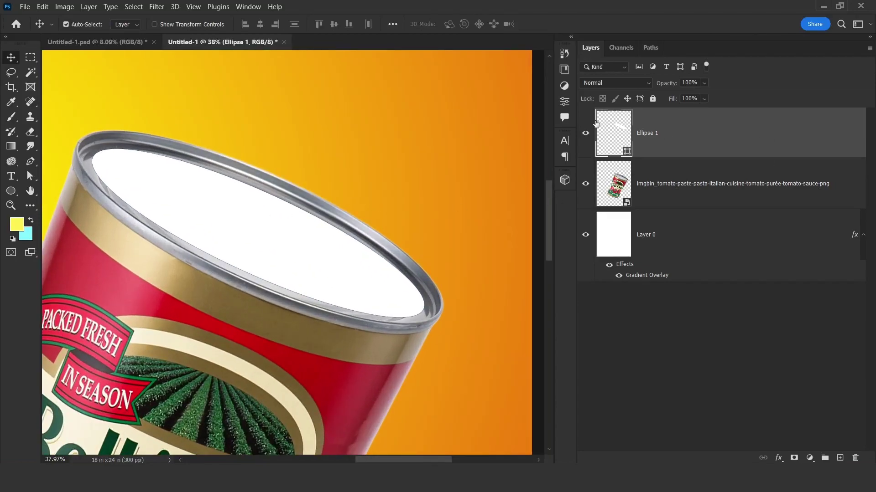
left_click(566, 102)
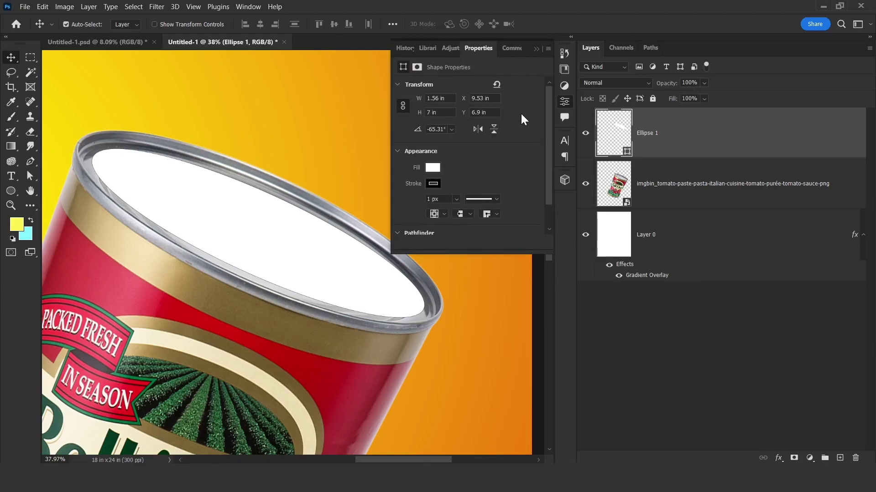
left_click(417, 68)
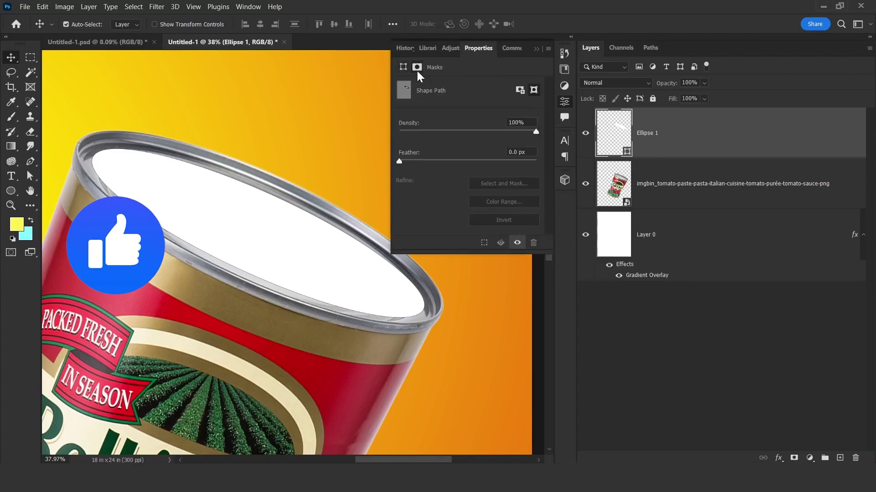
left_click_drag(400, 162, 448, 170)
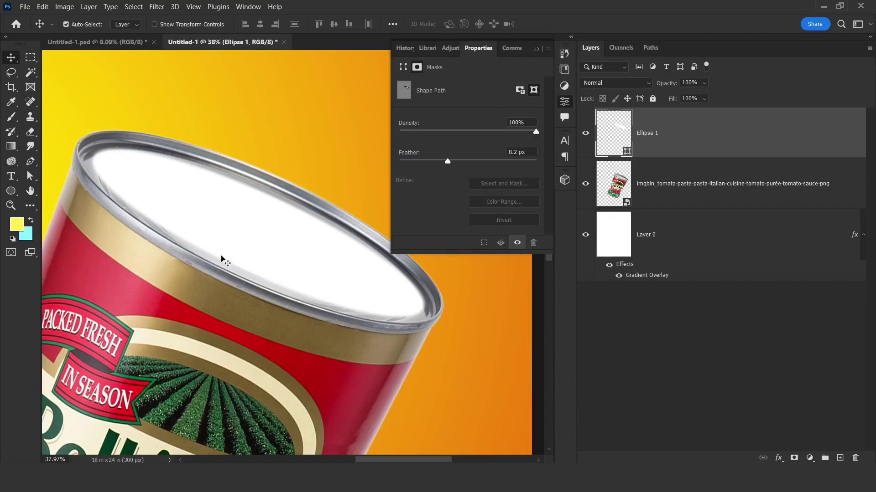
Rasterize the white ellipse shape layer.
left_click(663, 145)
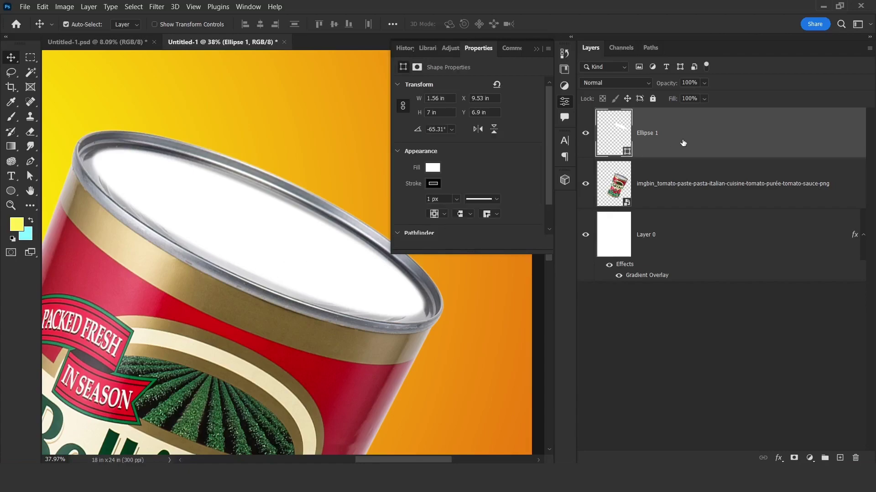
right_click(682, 143)
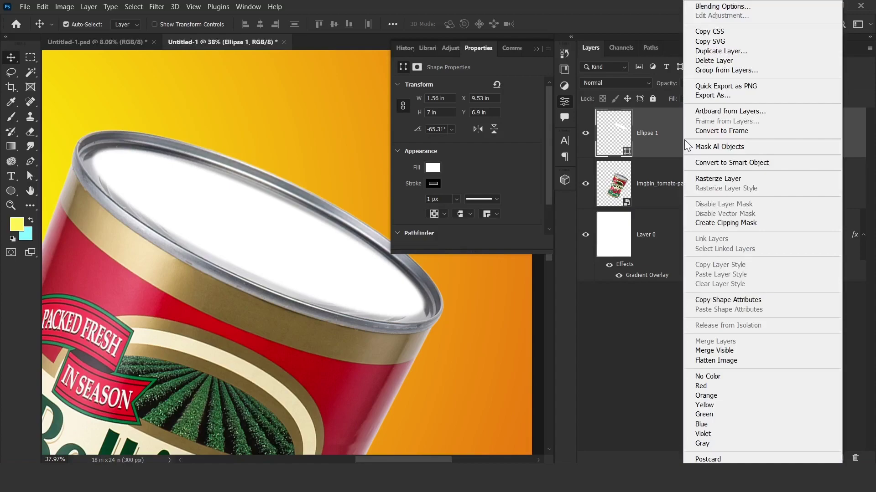
left_click(718, 178)
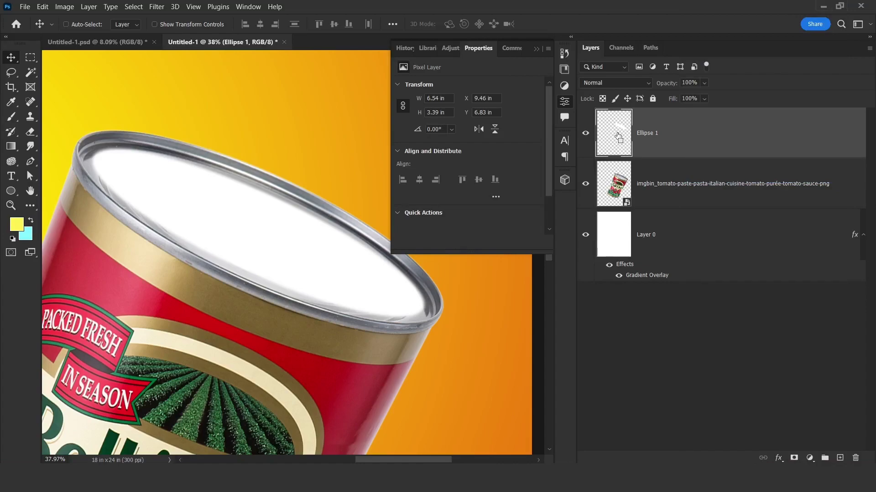
Load the ellipse's outline as a selection and mask that area out of the can layer to open the lid.
left_click(619, 137, "ctrl")
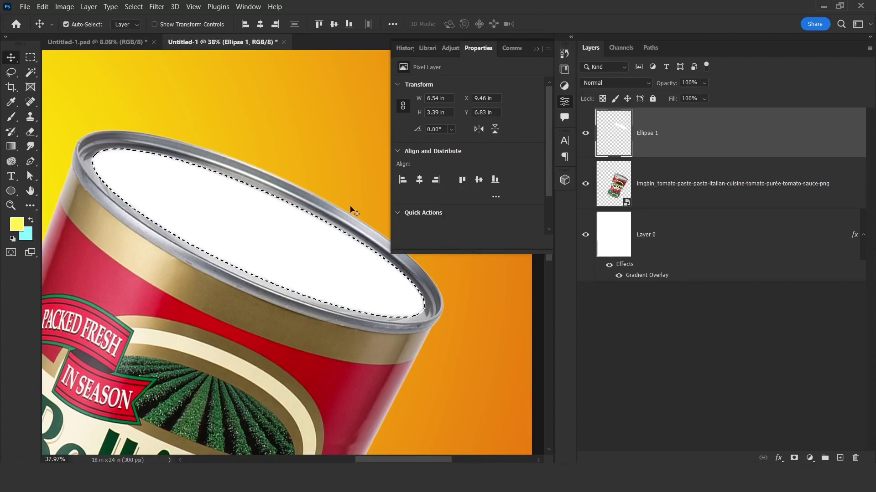
left_click(643, 192)
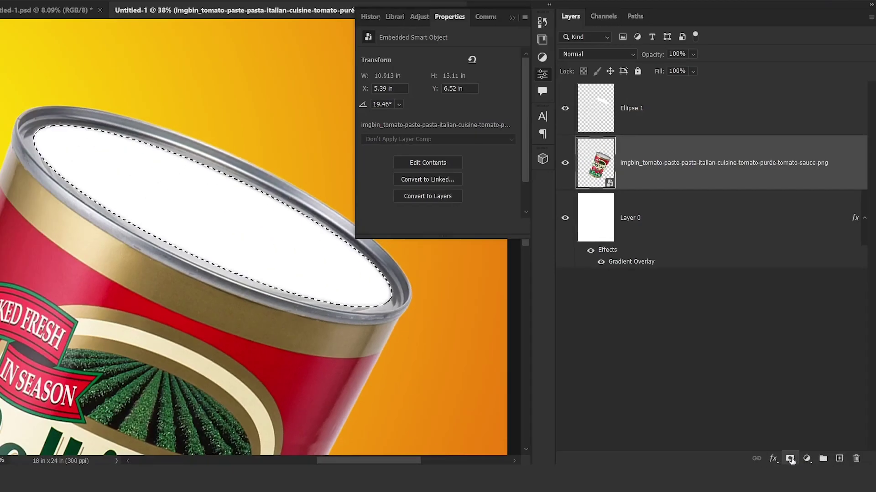
left_click(750, 465)
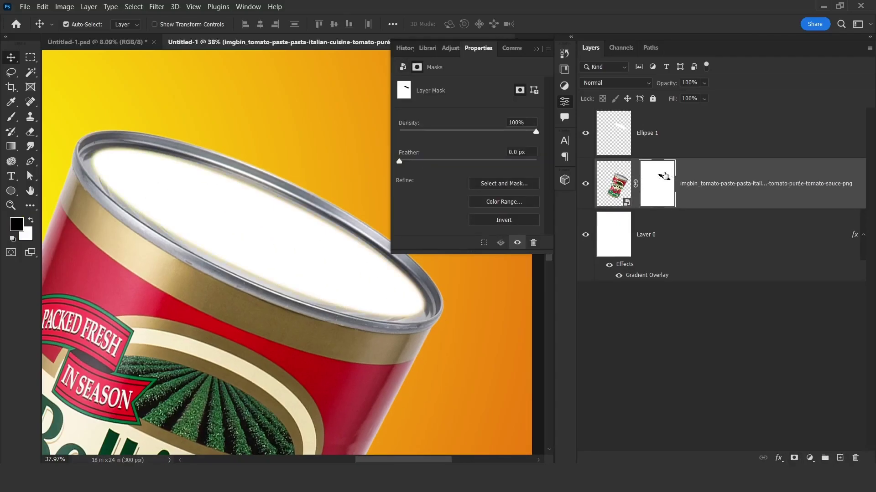
Delete the white ellipse layer and collapse the properties display.
left_click(668, 141)
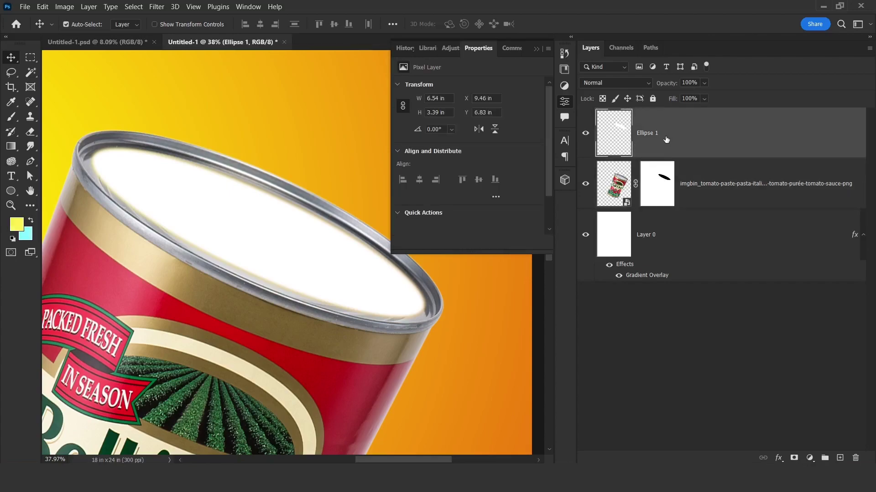
key("Delete")
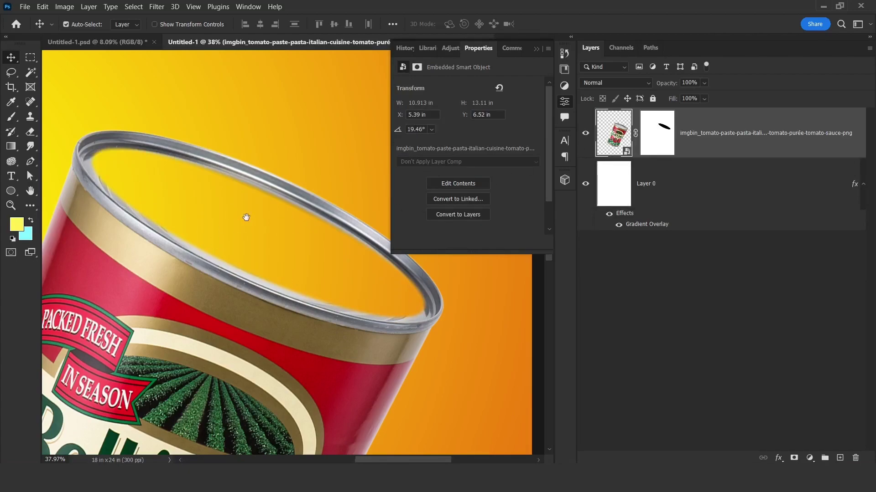
left_click_drag(244, 215, 268, 237)
left_click(536, 49)
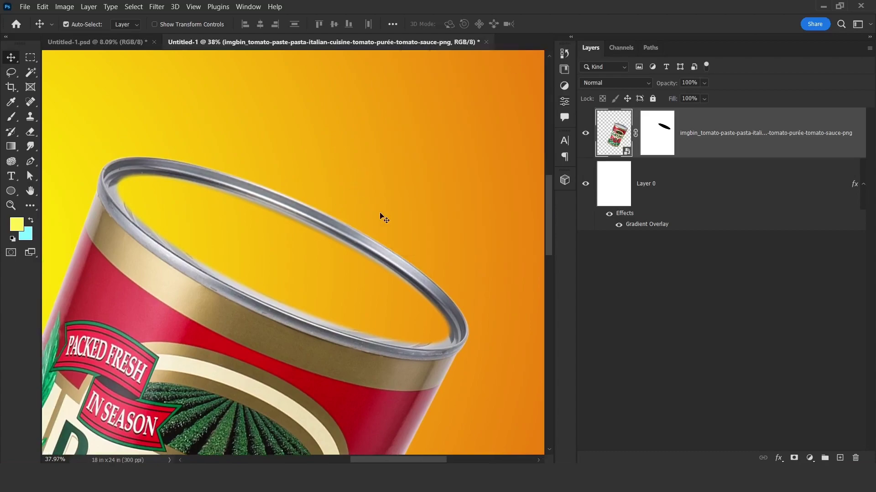
Switch to the browser, copy the enlarged bowl of tomato sauce image, and paste it into the Photoshop poster.
key("alt+Tab")
right_click(680, 213)
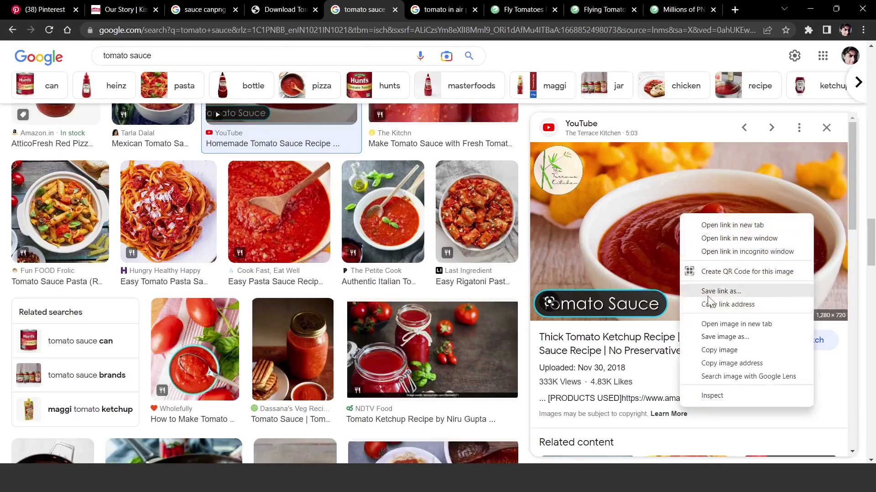
left_click(712, 351)
key("alt+Tab")
key("ctrl+v")
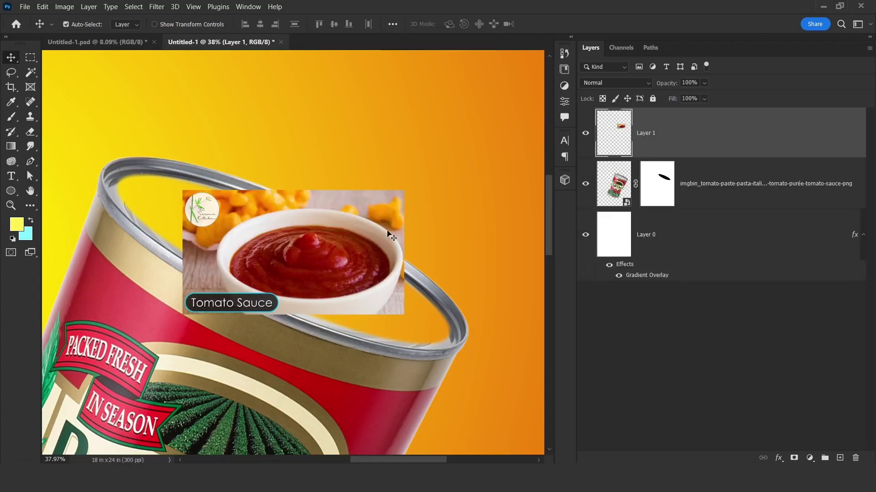
Enlarge the pasted sauce image and rotate it clockwise to match the tilt of the can's opening.
key("ctrl+t")
left_click_drag(403, 190, 486, 143)
left_click_drag(497, 137, 526, 233)
left_click_drag(305, 183, 275, 170)
left_click_drag(484, 222, 523, 217)
key("Return")
Place the sauce image layer below the can layer and move the image up clear of the can.
left_click_drag(704, 153, 616, 209)
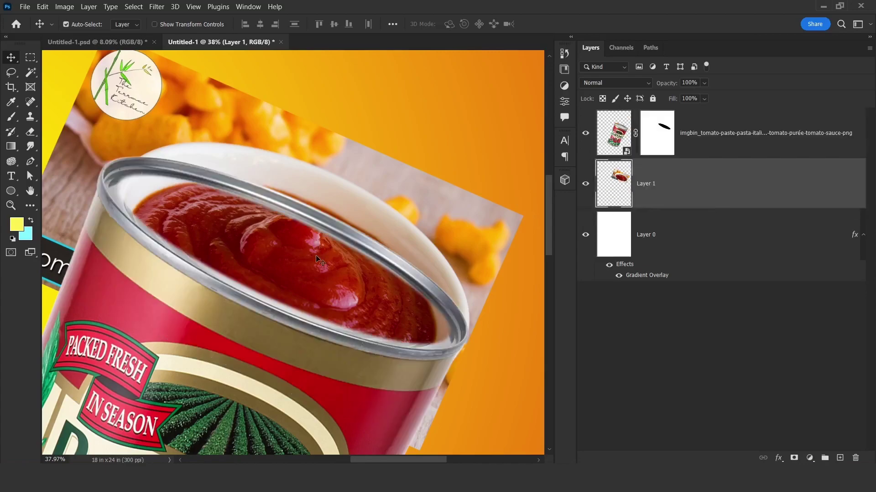
left_click_drag(413, 206, 414, 190)
key("ctrl+t")
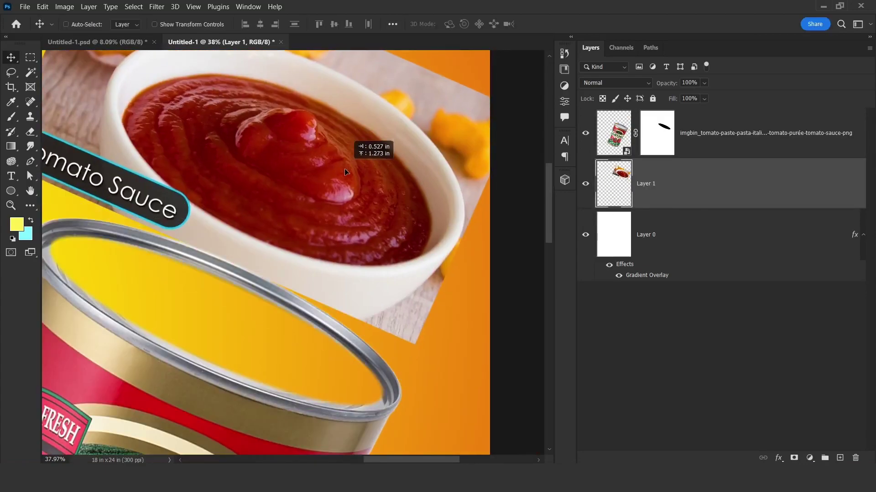
mouse_move(343, 168)
left_mouse_down()
mouse_move(322, 175)
mouse_move(332, 178)
left_mouse_up()
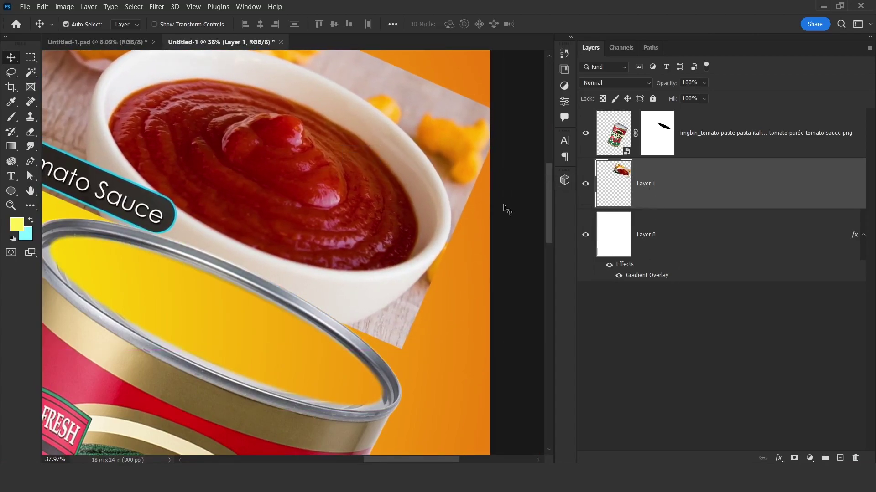
left_click_drag(249, 165, 287, 217)
Erase the bowl, snacks, logo and caption around the sauce with the Eraser, keeping only the red sauce.
key("e")
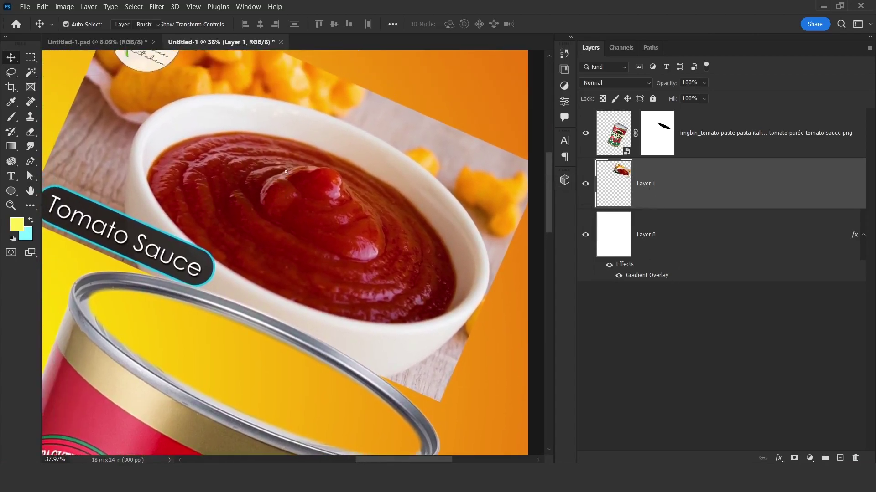
key("e")
right_click(31, 130)
left_click(68, 131)
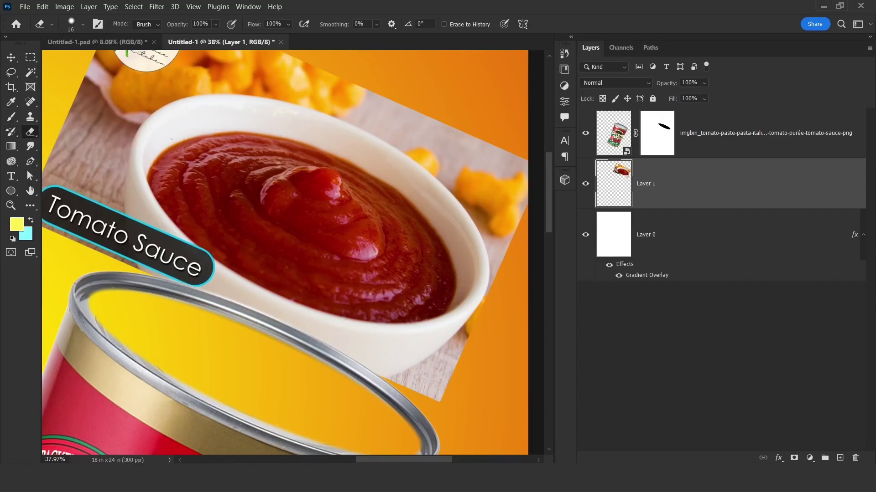
right_click(256, 141)
left_click_drag(191, 144, 213, 143, "alt")
mouse_move(347, 140)
left_mouse_down()
mouse_move(287, 129)
mouse_move(328, 132)
mouse_move(202, 128)
mouse_move(177, 135)
mouse_move(146, 200)
mouse_move(331, 144)
mouse_move(423, 192)
mouse_move(420, 335)
mouse_move(212, 270)
mouse_move(440, 355)
mouse_move(365, 138)
left_mouse_up()
key("ctrl+z")
left_click_drag(266, 178, 380, 178, "alt")
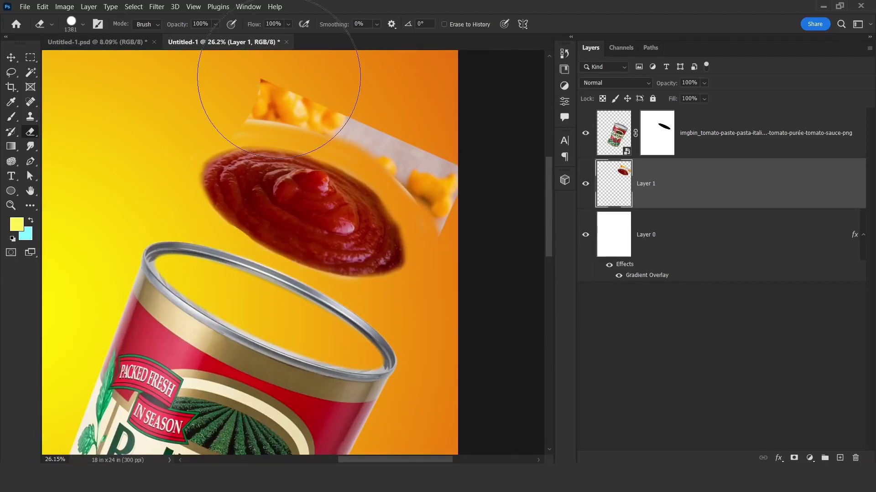
left_click_drag(278, 63, 440, 150)
left_click_drag(439, 232, 368, 233, "alt")
scroll(240, 228, "up", 1)
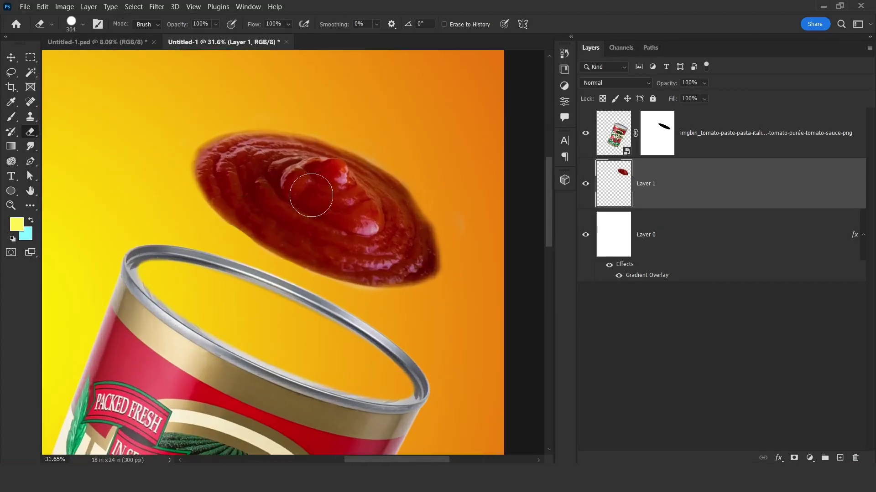
Move the sauce into the can's opening, stretch it to about 130% width and 104% height, and rotate it about 6.7°.
key("v")
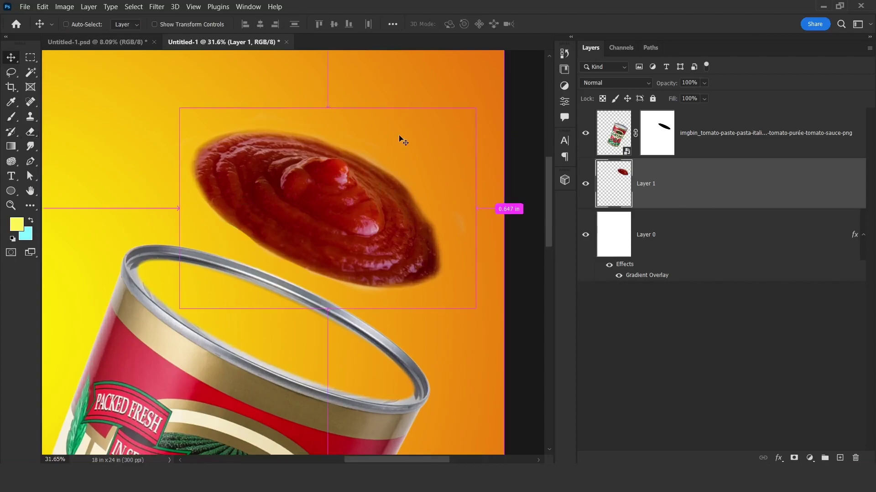
left_click_drag(398, 137, 342, 284)
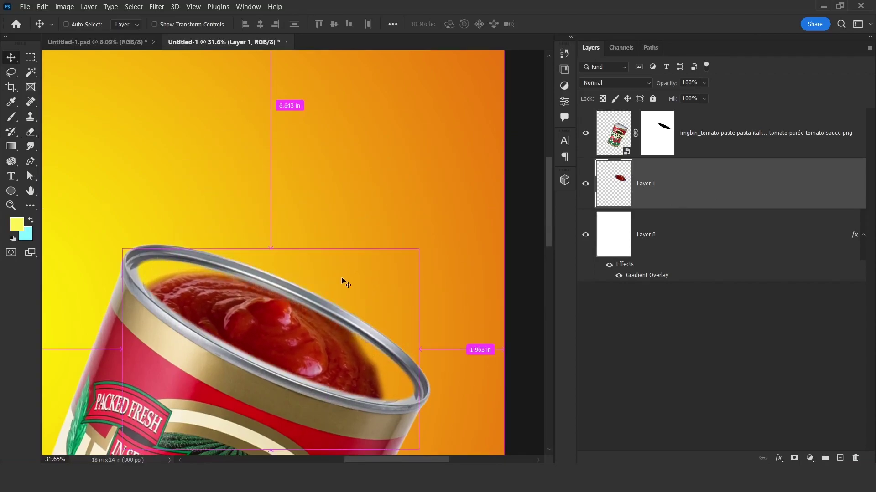
key("ctrl+t")
left_click_drag(421, 352, 456, 350)
left_click_drag(406, 200, 384, 293)
left_click_drag(296, 244, 296, 240)
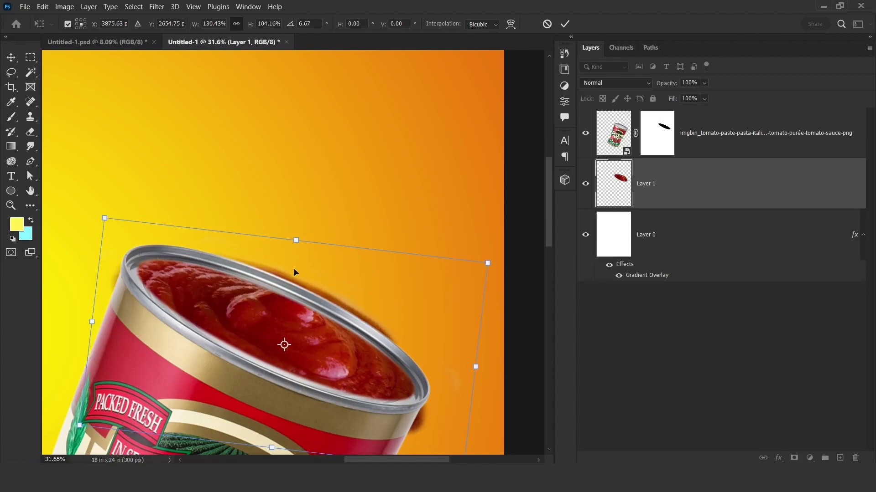
key("Return")
Add a layer mask to the sauce layer and paint out the sauce spilling past the can's rim with a black brush.
key("e")
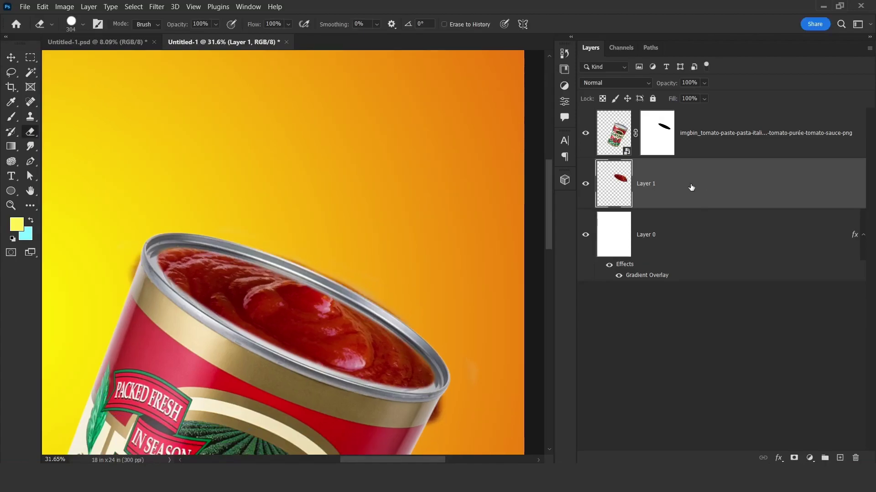
left_click(793, 457)
key("b")
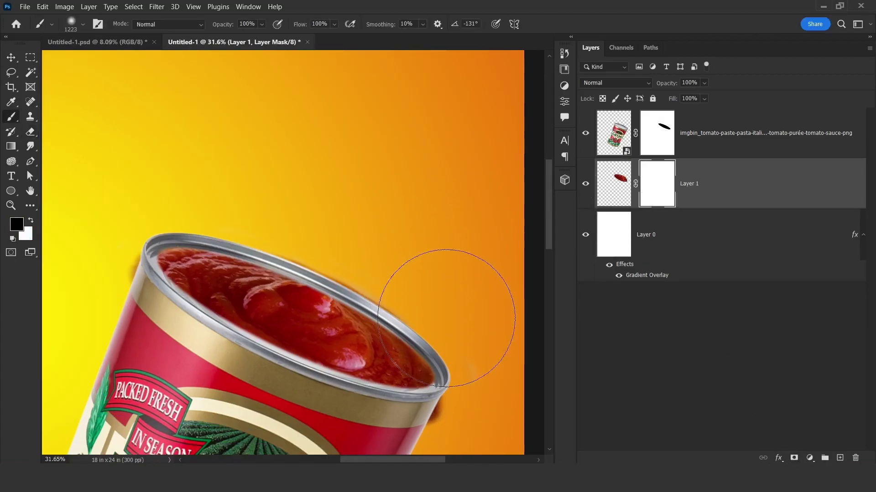
left_click_drag(421, 350, 384, 350)
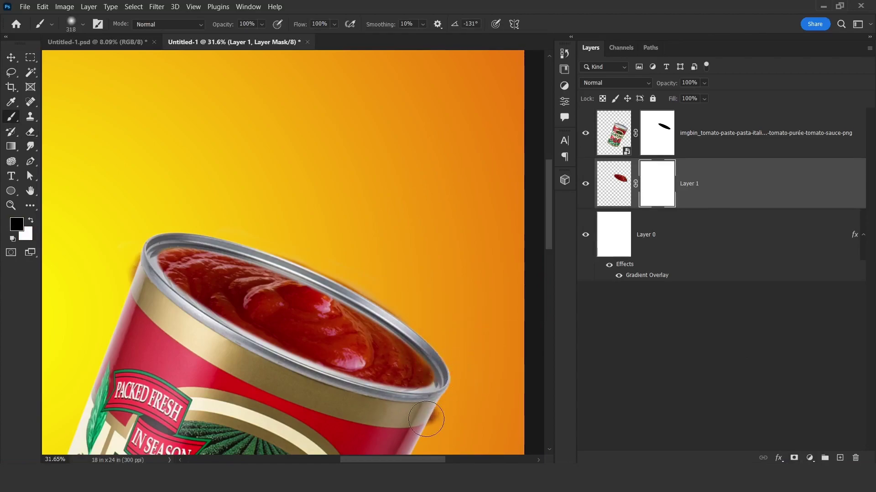
mouse_move(142, 305)
left_mouse_down()
mouse_move(130, 267)
mouse_move(130, 285)
mouse_move(133, 254)
left_mouse_up()
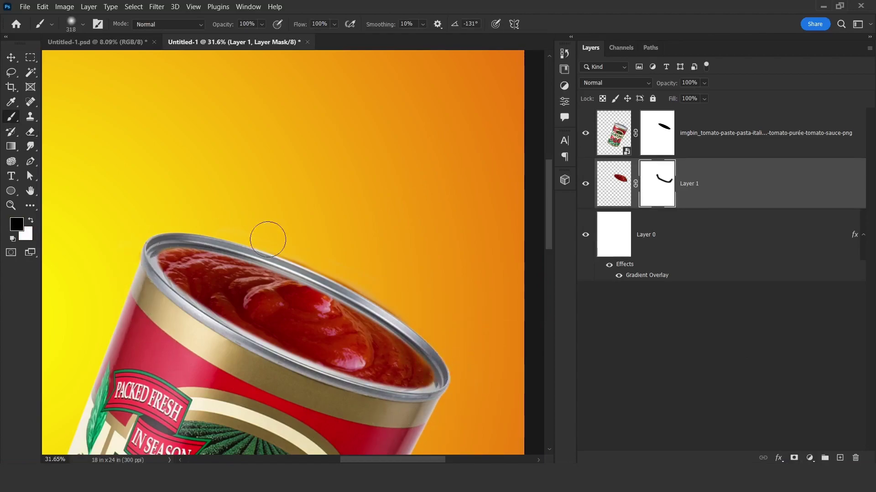
left_click(289, 247)
mouse_move(293, 248)
left_mouse_down()
mouse_move(428, 339)
mouse_move(449, 370)
mouse_move(440, 413)
left_mouse_up()
scroll(176, 266, "up", 10)
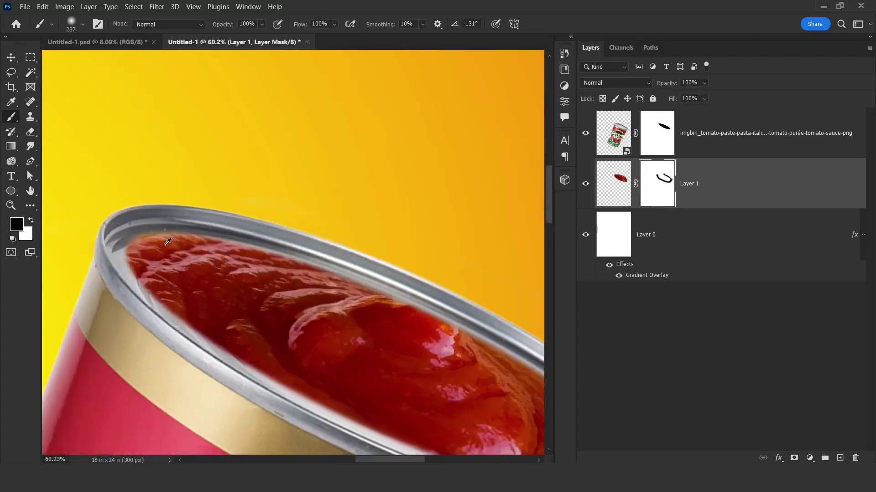
mouse_move(313, 206)
left_mouse_down()
mouse_move(181, 209)
mouse_move(130, 255)
mouse_move(140, 313)
left_mouse_up()
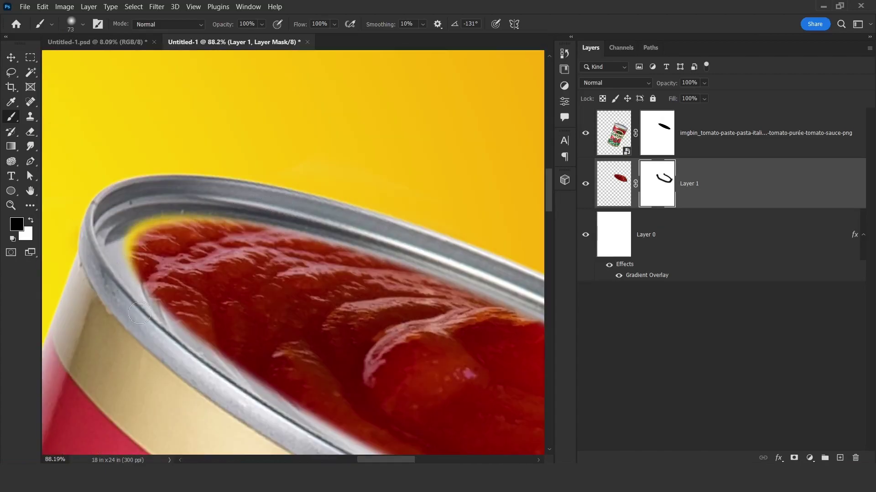
Paint black and white on the can's layer mask to refine the opening's edge around the upper-left end of the sauce.
left_click(657, 148)
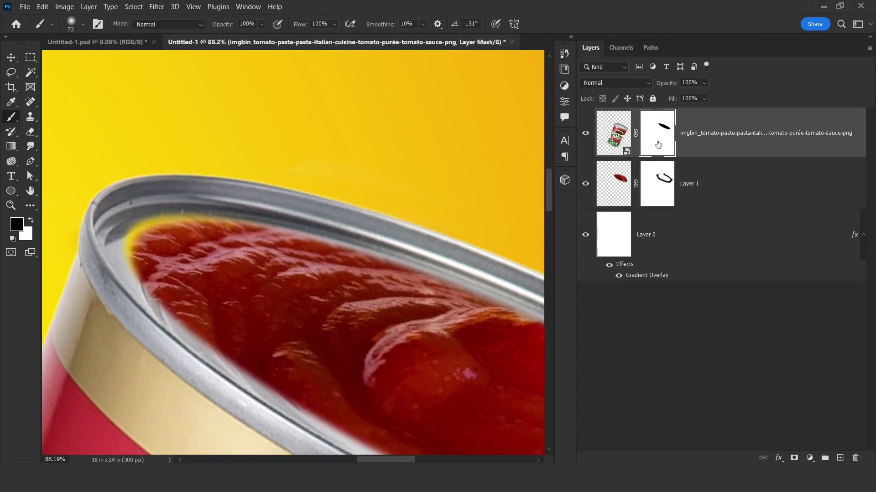
left_click_drag(222, 217, 183, 212)
key("x")
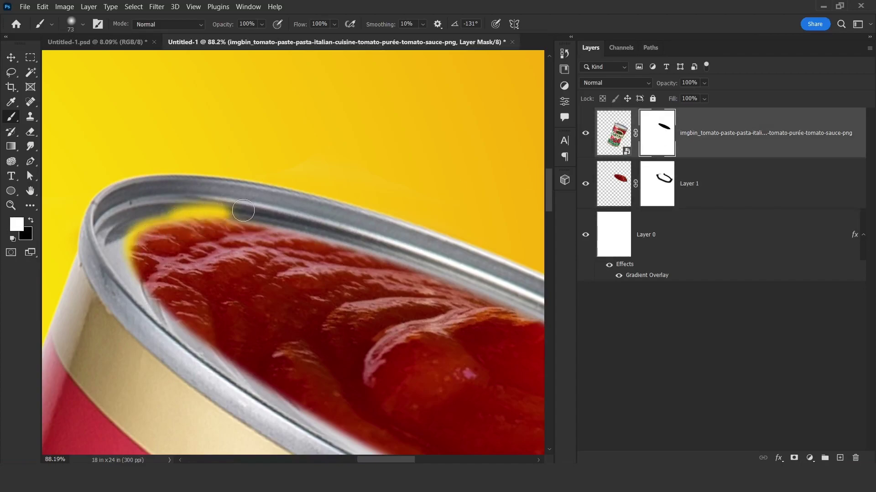
key("x")
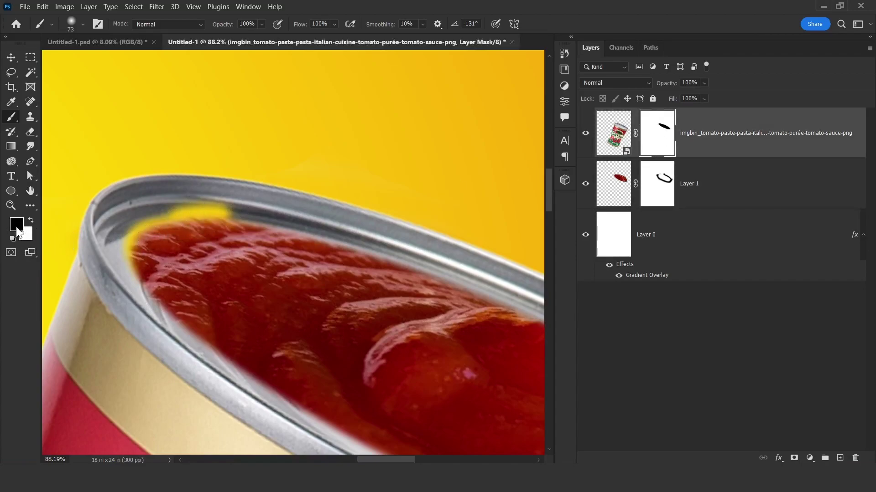
key("x")
key("x")
key("x")
key("x")
key("x")
key("x")
mouse_move(223, 205)
left_mouse_down()
mouse_move(182, 207)
mouse_move(240, 206)
mouse_move(197, 202)
mouse_move(196, 215)
mouse_move(219, 209)
mouse_move(151, 222)
mouse_move(151, 272)
mouse_move(182, 242)
left_mouse_up()
key("x")
key("x")
mouse_move(156, 214)
left_mouse_down()
mouse_move(131, 243)
mouse_move(255, 247)
mouse_move(201, 267)
mouse_move(219, 237)
mouse_move(265, 242)
left_mouse_up()
key("x")
left_click_drag(162, 212, 128, 251)
key("x")
mouse_move(201, 241)
left_mouse_down()
mouse_move(161, 212)
mouse_move(198, 258)
mouse_move(234, 236)
mouse_move(224, 220)
mouse_move(177, 221)
mouse_move(149, 308)
mouse_move(131, 260)
left_mouse_up()
Reduce the brush to 51 px and paint the can's mask along the lower-left inner rim.
key("bracketleft")
key("bracketleft")
key("x")
key("x")
left_click_drag(137, 276, 170, 327)
scroll(246, 338, "down", 16)
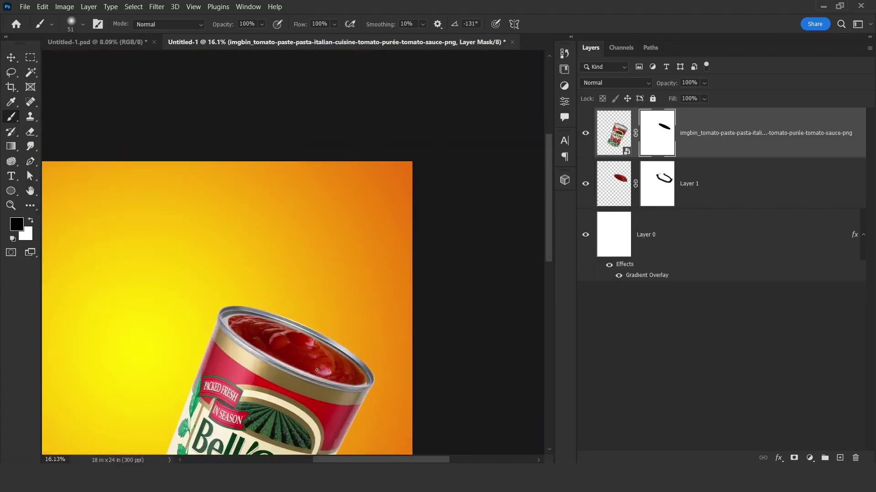
Refine the can's mask along the far inner rim so the raised mound of sauce overlaps it.
key("x")
scroll(323, 365, "up", 17)
mouse_move(443, 354)
left_mouse_down()
mouse_move(439, 431)
mouse_move(355, 273)
left_mouse_up()
left_click_drag(169, 181, 337, 290)
key("x")
left_click_drag(338, 290, 244, 242)
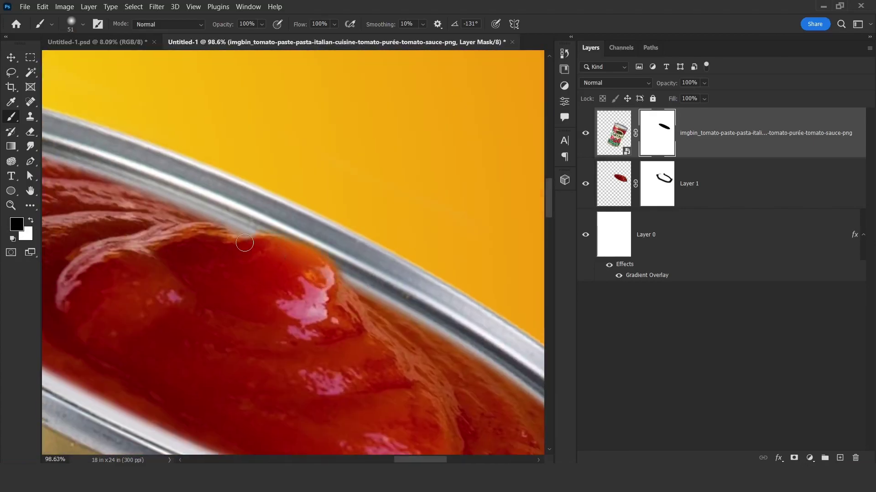
scroll(253, 283, "down", 20)
key("v")
scroll(297, 288, "down", 1)
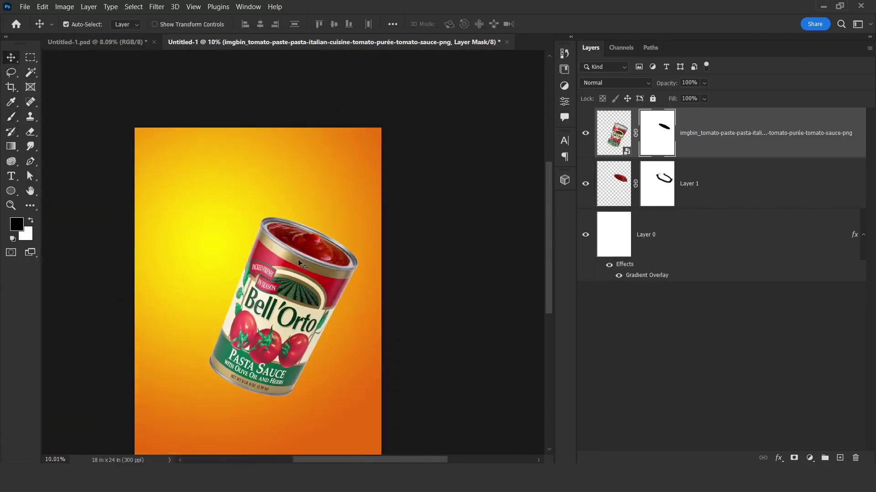
scroll(302, 264, "up", 2)
scroll(315, 265, "down", 2)
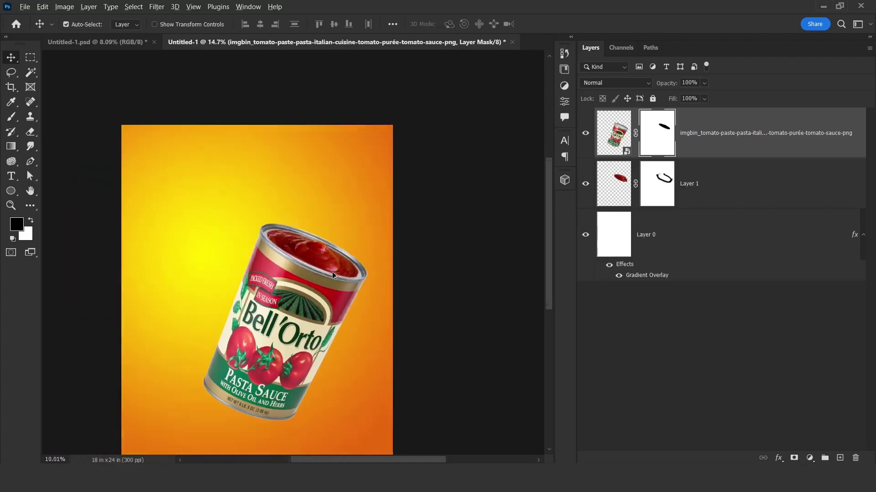
left_click_drag(296, 273, 320, 244)
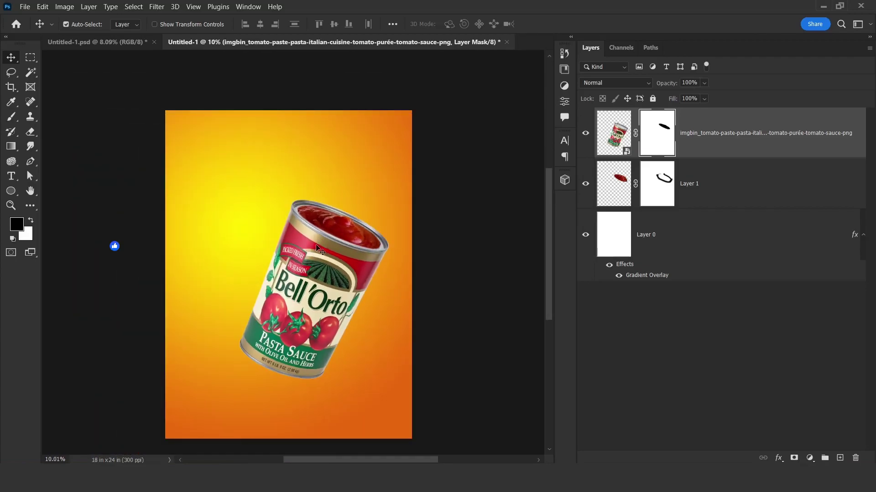
Add the word "New" above the can as white text in Manteiga Gorda at 147 pt.
left_click(747, 342)
key("t")
left_click(224, 170)
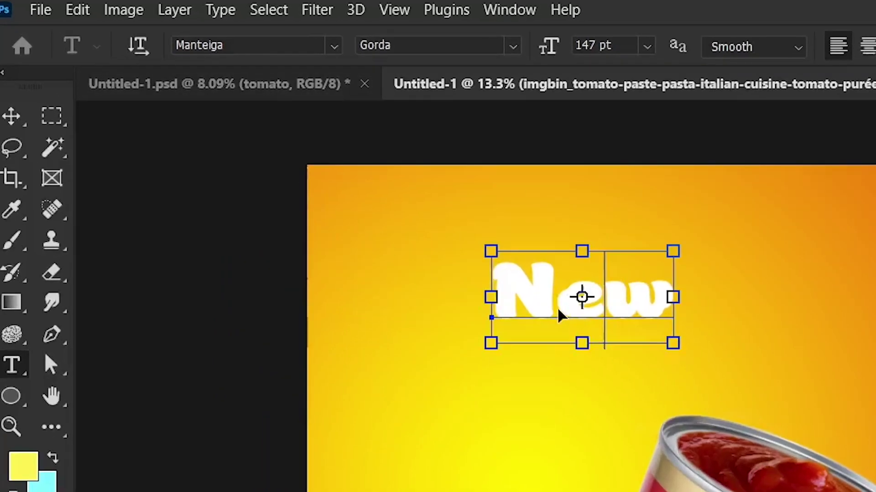
key("ctrl+a")
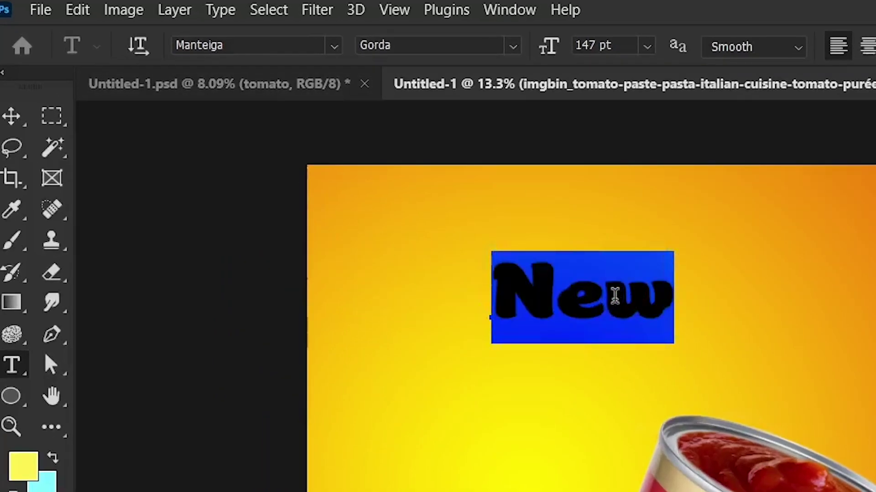
left_click(580, 297)
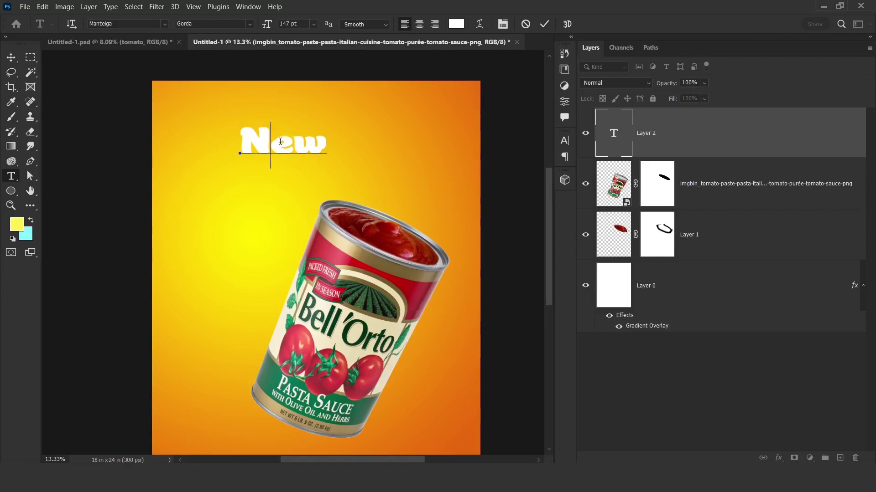
double_click(281, 141)
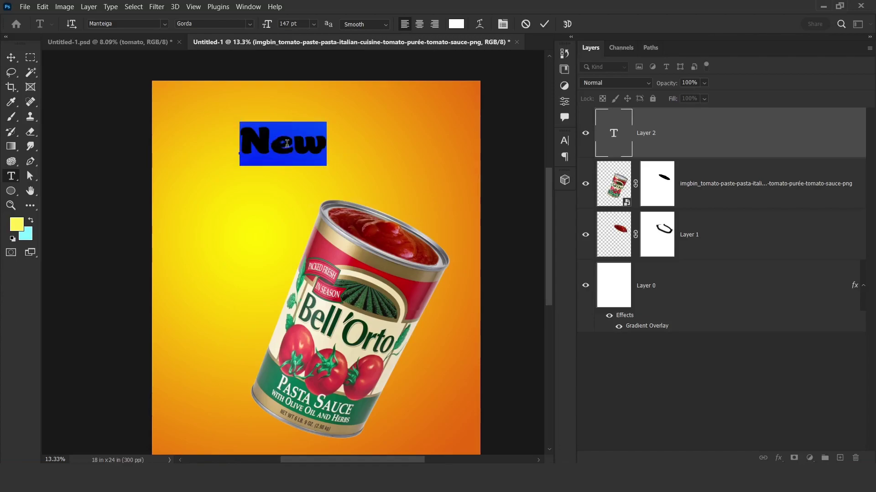
left_click(544, 24)
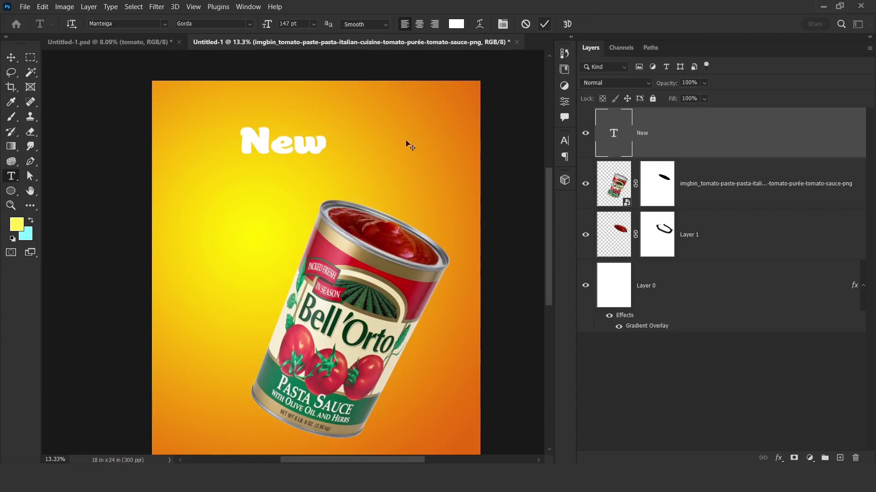
Shrink "New" to 91.1 pt in the poster's upper-left corner and add matching "tomato" and "sauce" text layers below it.
left_click_drag(374, 180, 232, 118)
key("ctrl+t")
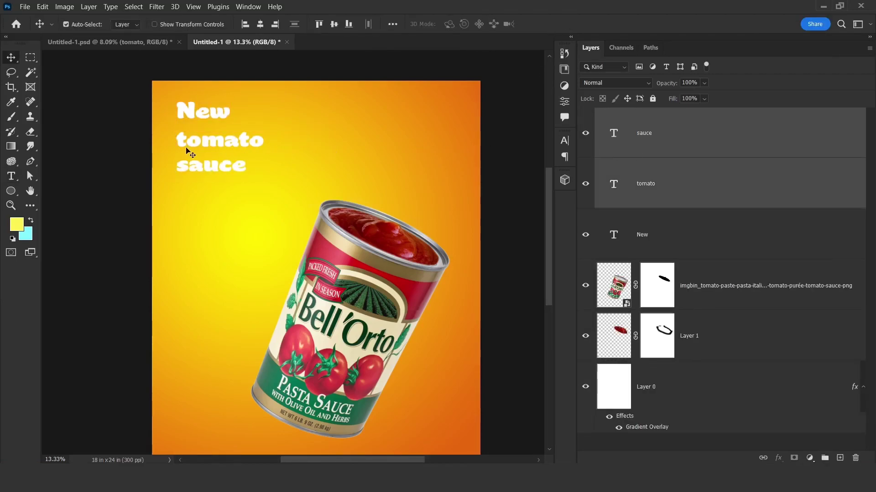
Set the font size of the "tomato" and "sauce" text layers to 250 pt.
left_click_drag(290, 156, 306, 171)
key("ctrl+z")
left_click(669, 136)
left_click(658, 181, "shift")
key("t")
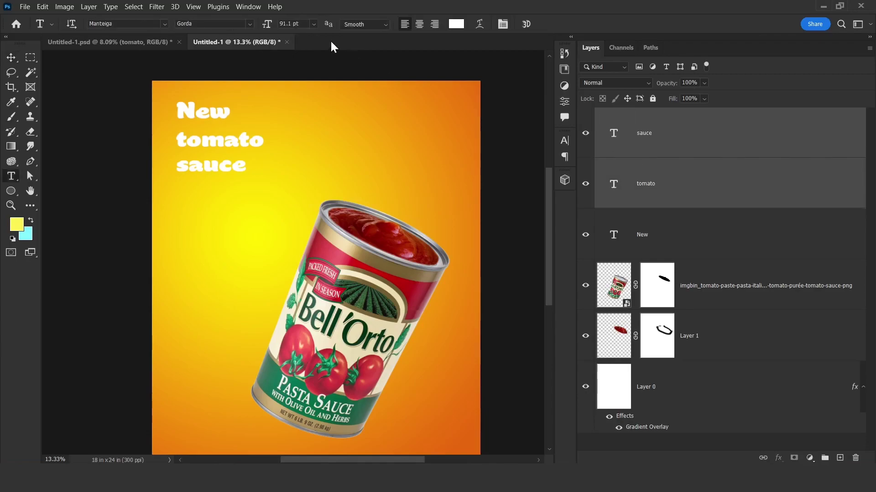
left_click(296, 24)
type("200")
key("Return")
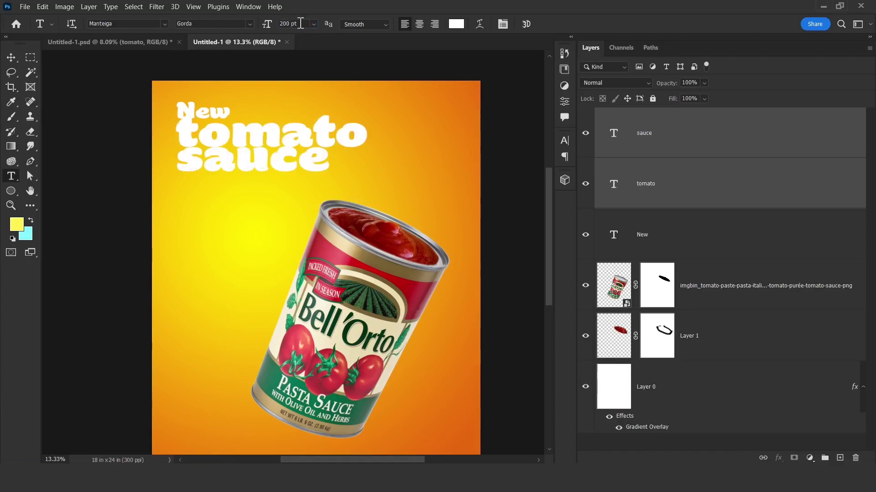
left_click(300, 23)
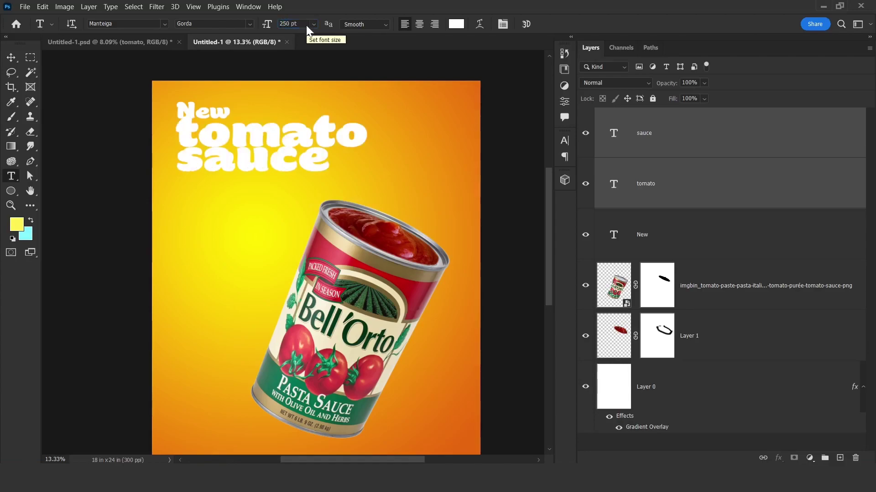
key("Return")
Arrange "New", "tomato" and "sauce" as three separate stacked lines that do not overlap.
left_click(11, 57)
scroll(184, 139, "up", 2)
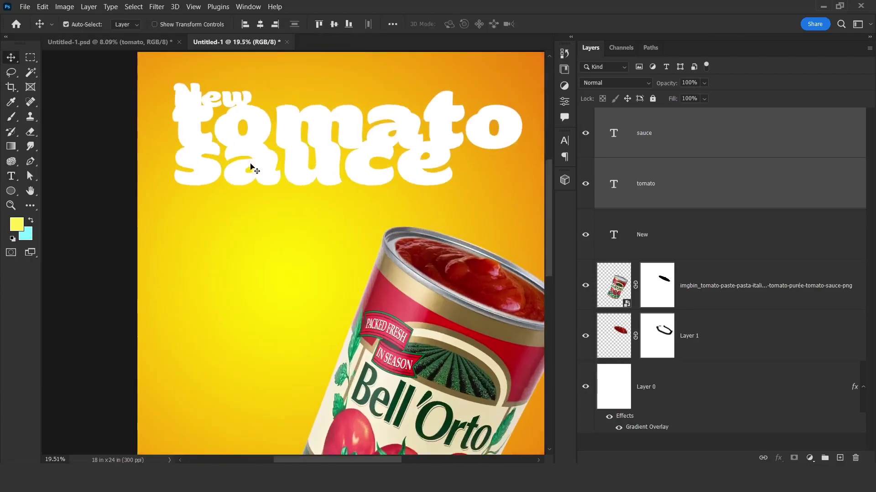
left_click_drag(246, 169, 246, 202)
left_click_drag(244, 131, 245, 146)
left_click(205, 194, "shift")
left_click(128, 200)
left_click_drag(214, 187, 201, 213)
Draw a rectangle shape of about 1189 × 464 px around the word "New".
scroll(123, 137, "up", 2)
left_click(10, 191)
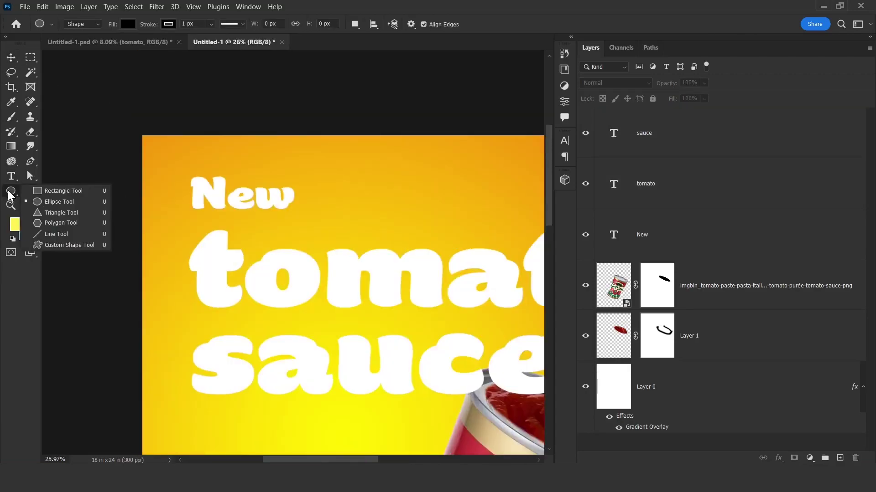
left_click(63, 191)
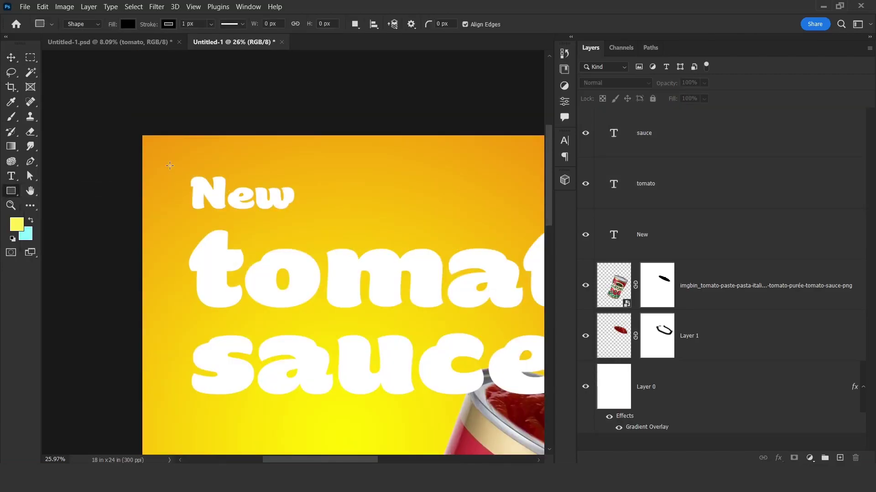
left_click_drag(170, 166, 310, 220)
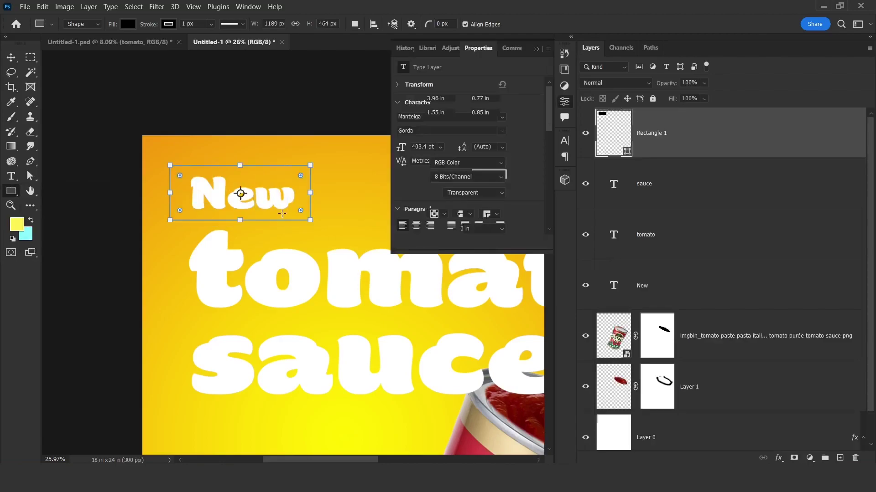
Fill the rectangle with white (#ffffff) and move its layer beneath the "New" text layer.
double_click(611, 136)
left_click(352, 254)
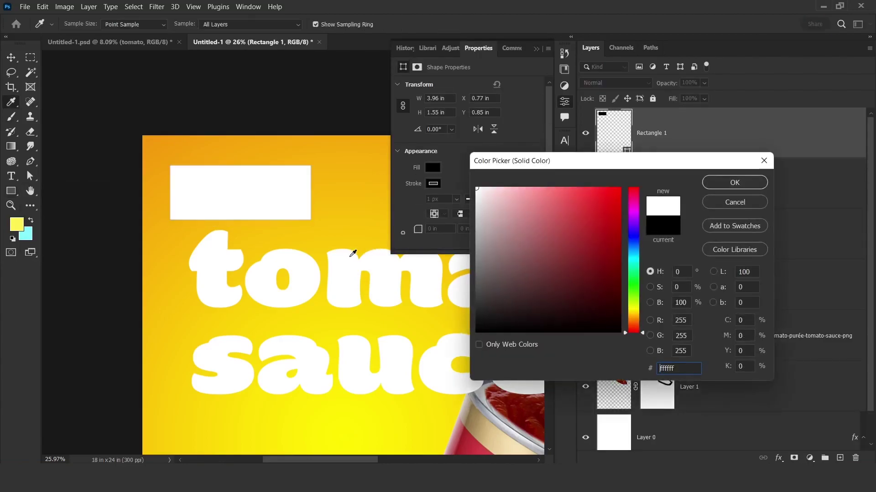
left_click(734, 183)
left_click_drag(679, 143, 669, 302)
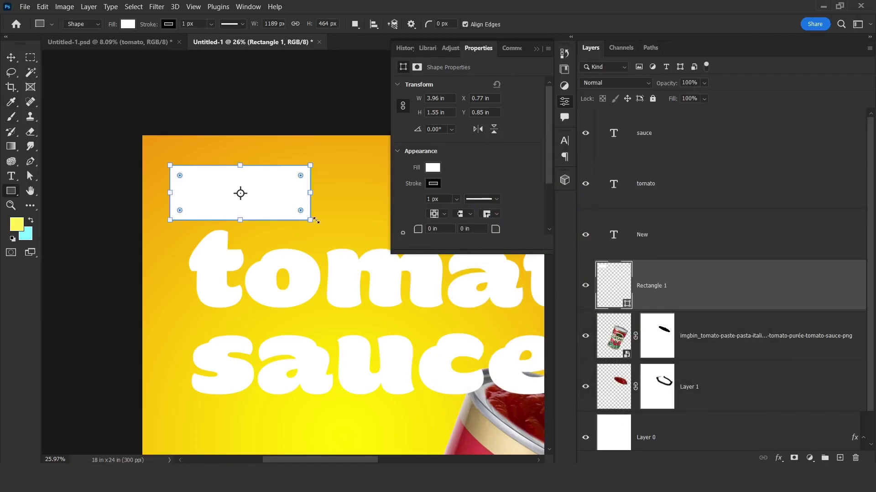
Recolour the "New" text to the yellow-orange #fab909 sampled from the poster background.
left_click(636, 240)
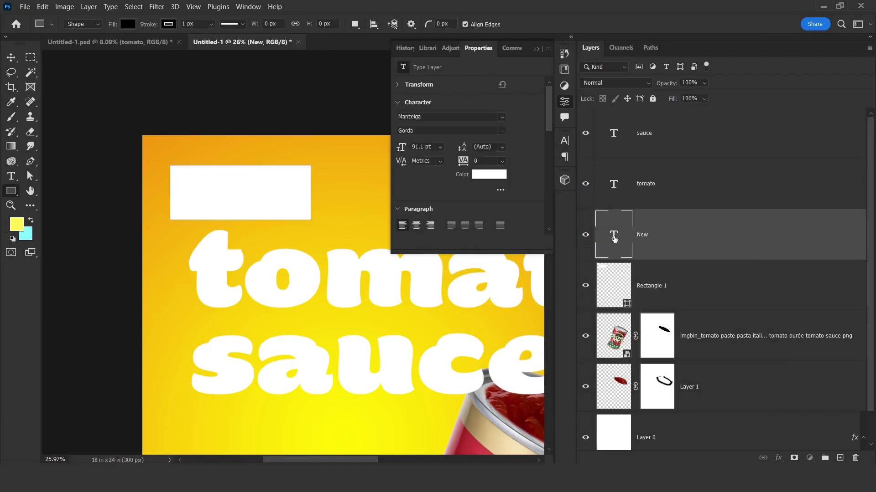
double_click(613, 237)
left_click(456, 23)
left_click(341, 191)
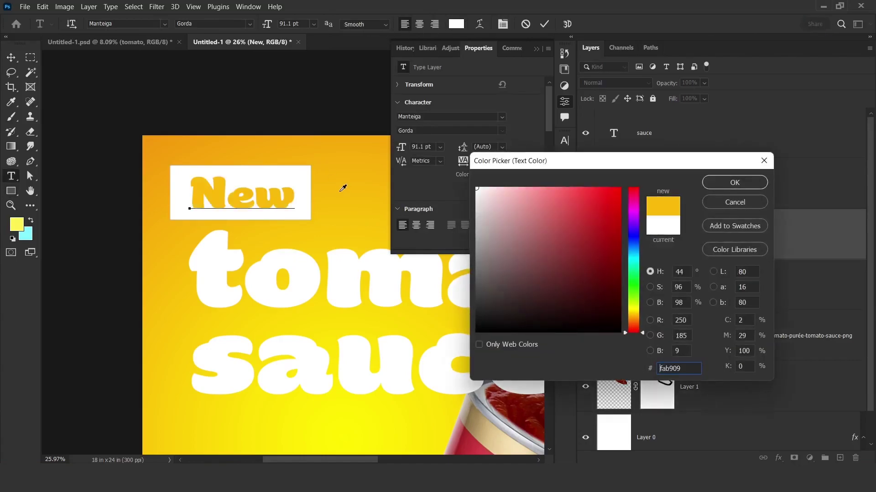
left_click(734, 182)
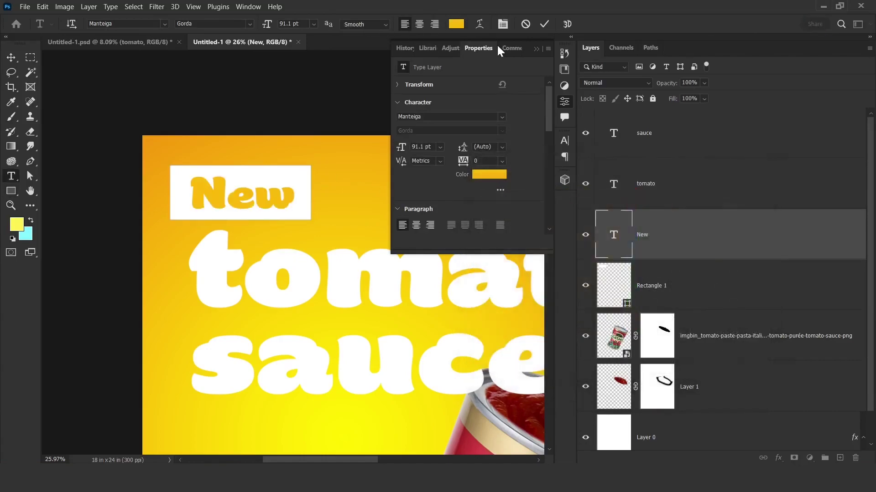
left_click(544, 24)
Round the white rectangle's corners: upper-right 0.74 in, lower-right 0.68 in and lower-left 0.43 in.
left_click(11, 57)
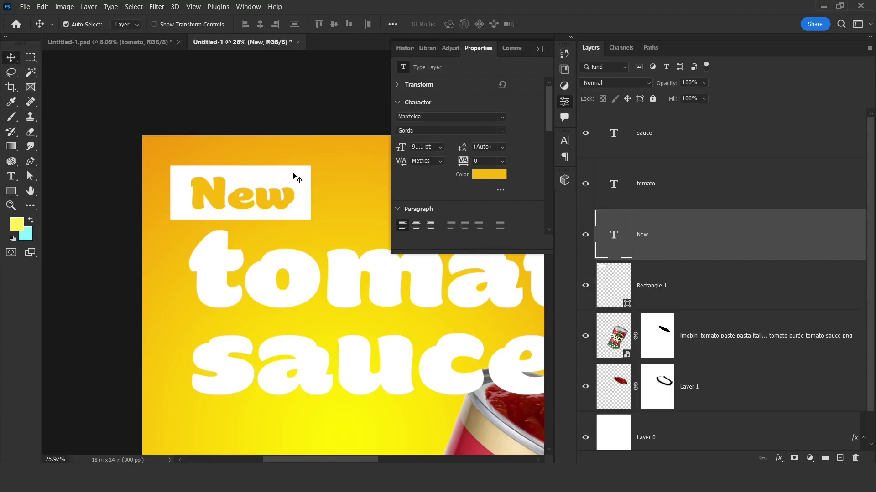
left_click(304, 189)
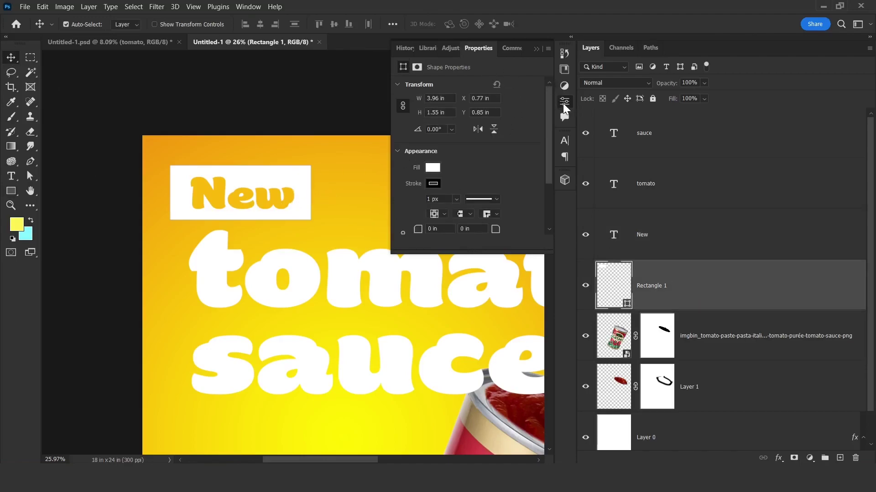
scroll(524, 165, "down", 2)
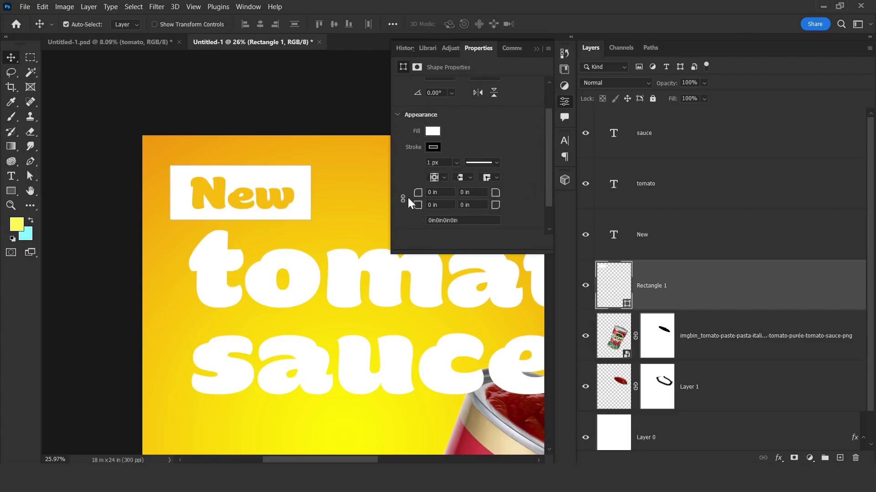
left_click_drag(498, 196, 581, 197)
left_click_drag(497, 207, 615, 206)
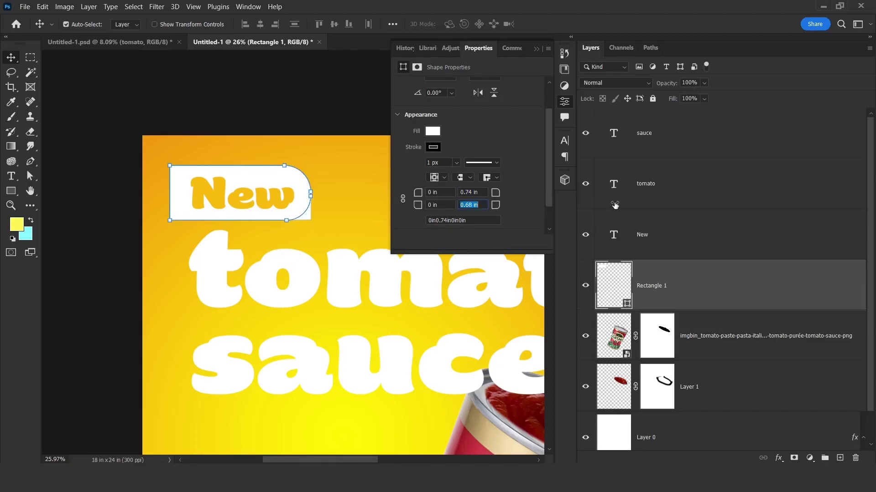
left_click_drag(416, 204, 481, 203)
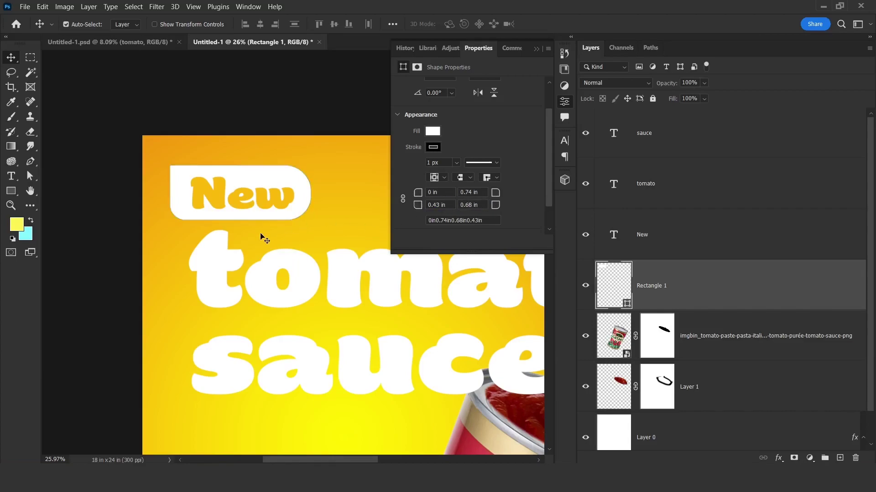
Shift "New" slightly left inside the white badge and lower the badge's top edge to about 84% of its height.
scroll(261, 236, "down", 3)
scroll(263, 218, "up", 4)
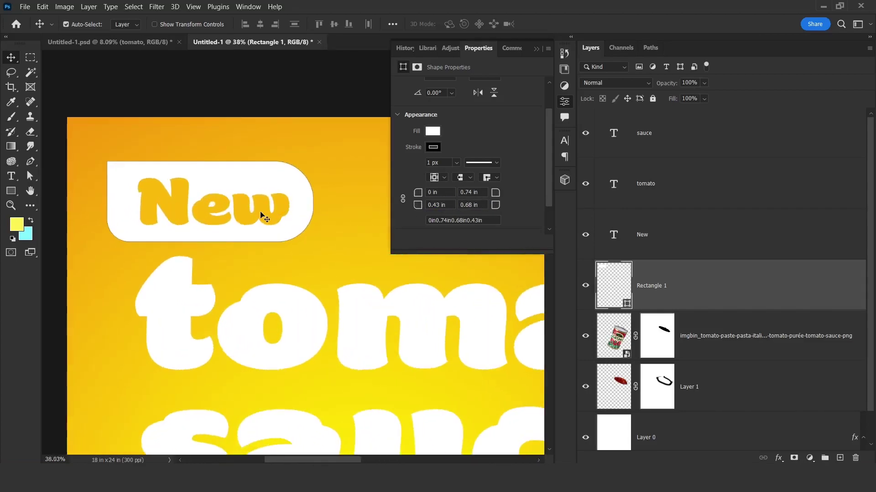
left_click_drag(261, 216, 274, 177)
left_click(277, 168)
key("ctrl+t")
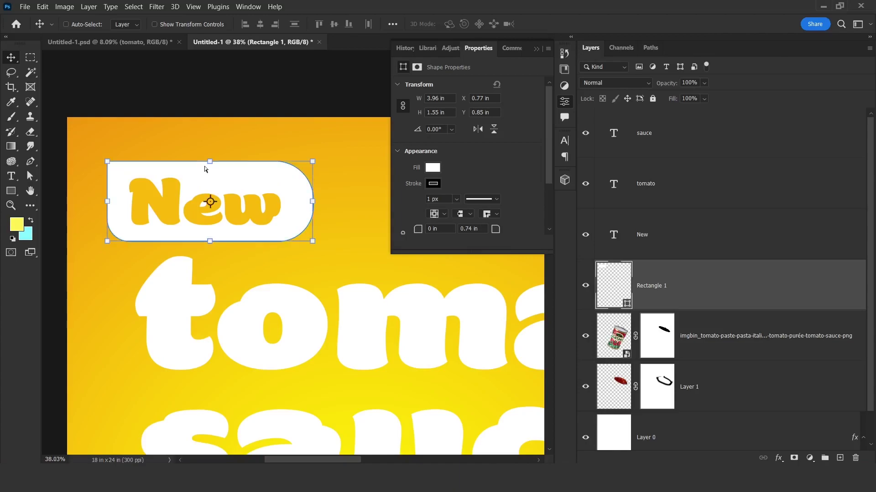
left_click_drag(210, 162, 209, 173)
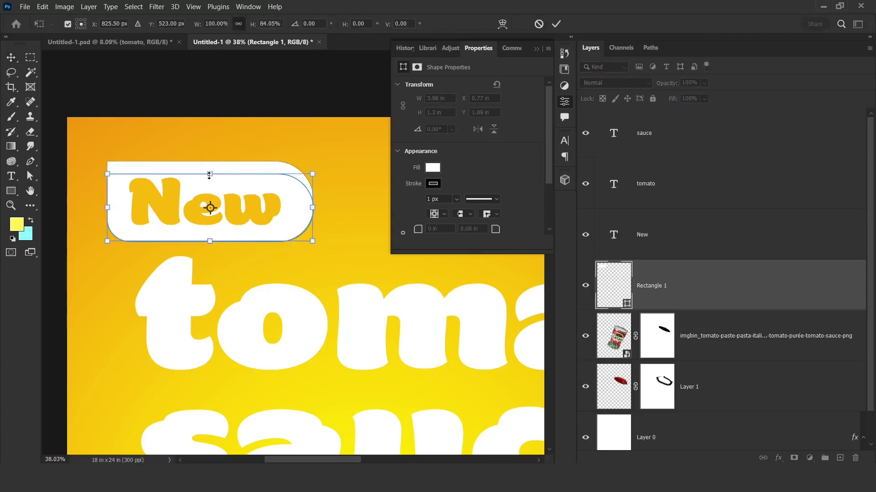
key("Return")
Move the "New" text and its white badge together to align with the left edge of "tomato".
left_click(219, 217, "shift")
scroll(234, 227, "down", 6)
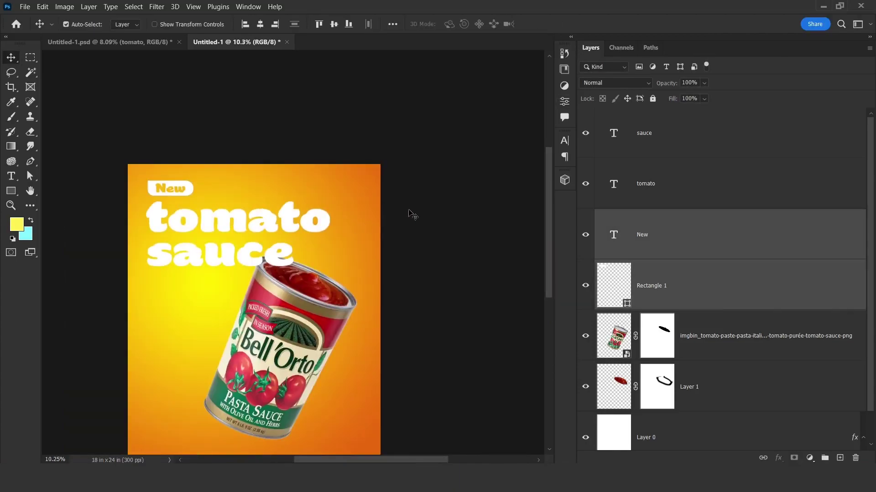
scroll(224, 245, "down", 2)
left_click(383, 242)
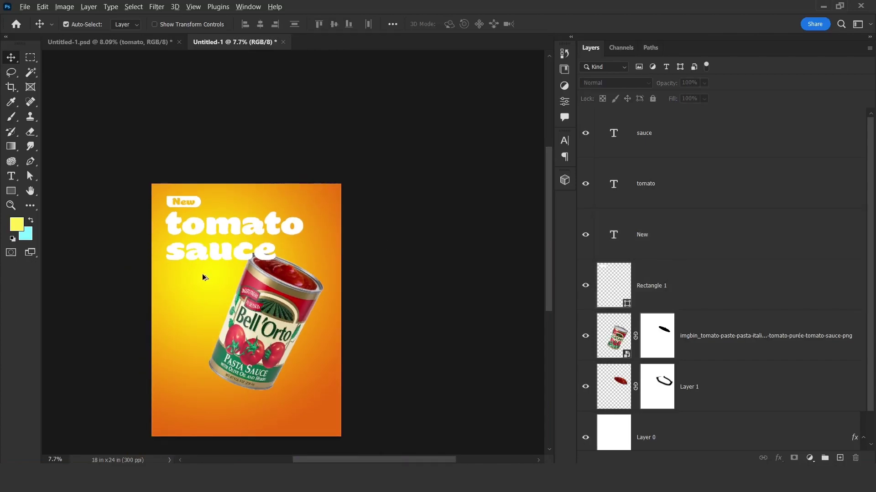
Move the three text layers and Rectangle 1 below Layer 1 so the can overlaps the heading.
scroll(211, 275, "up", 2)
scroll(285, 314, "down", 1)
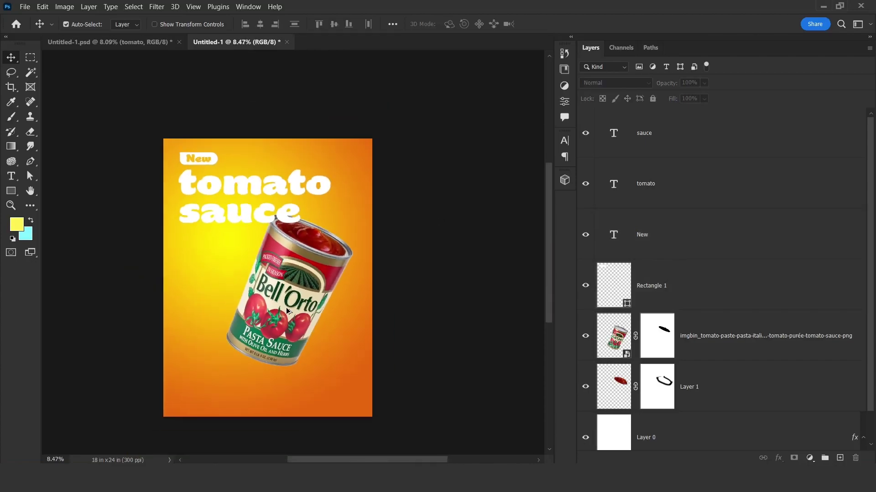
left_click(645, 153)
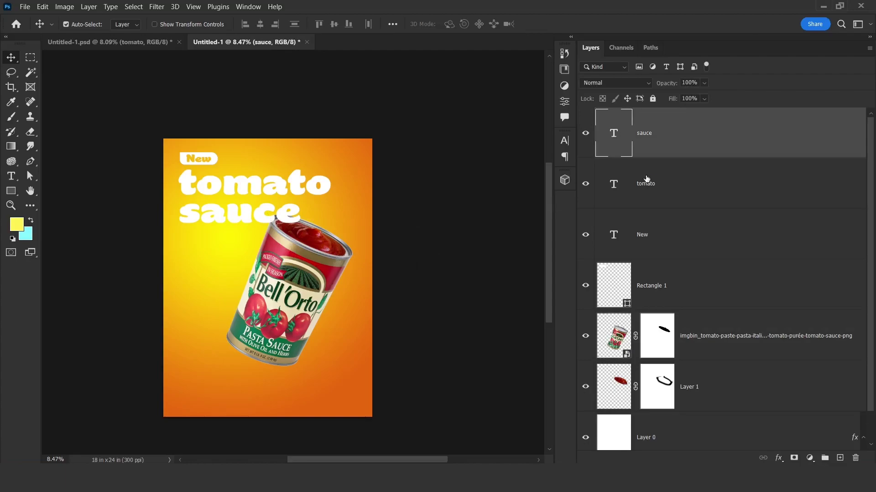
left_click(653, 286, "shift")
scroll(708, 283, "down", 1)
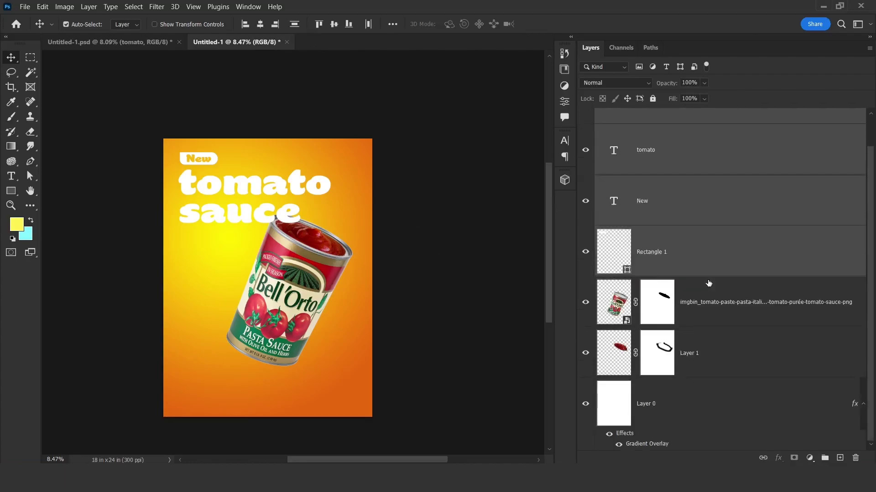
left_click_drag(710, 245, 711, 388)
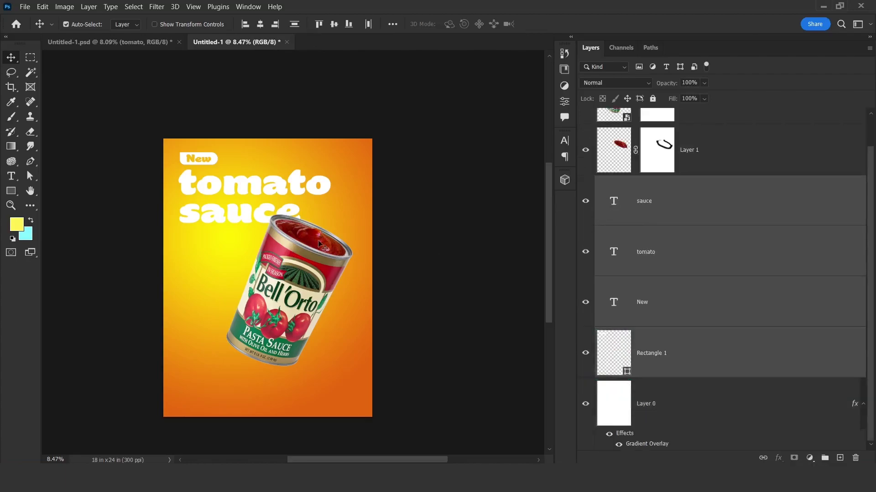
Place the Pngtree flying tomato vegetables image from the Tomato souce folder, then size and position it over the can and heading.
scroll(266, 225, "up", 5)
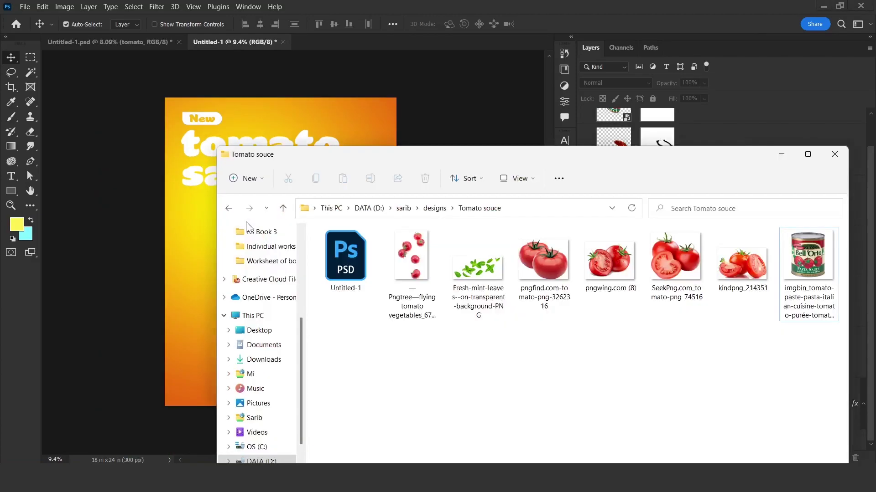
left_click_drag(808, 274, 273, 273)
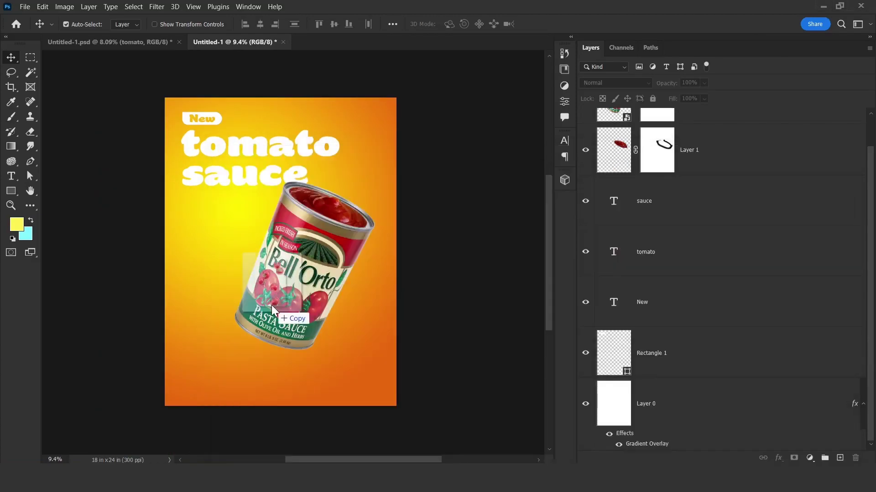
key("Return")
left_click_drag(330, 252, 376, 272)
key("Return")
left_click_drag(357, 309, 350, 303)
scroll(310, 154, "up", 7)
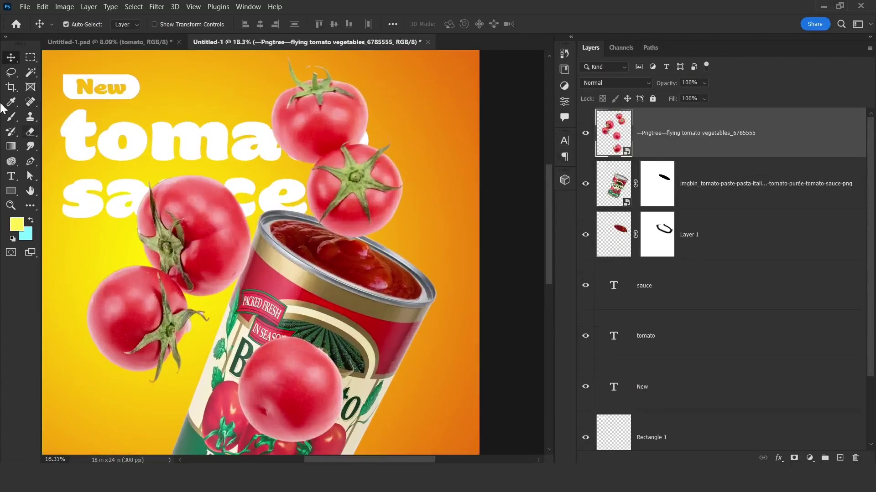
Lasso the two tomatoes above the can opening and copy them onto their own layer.
left_click(11, 73)
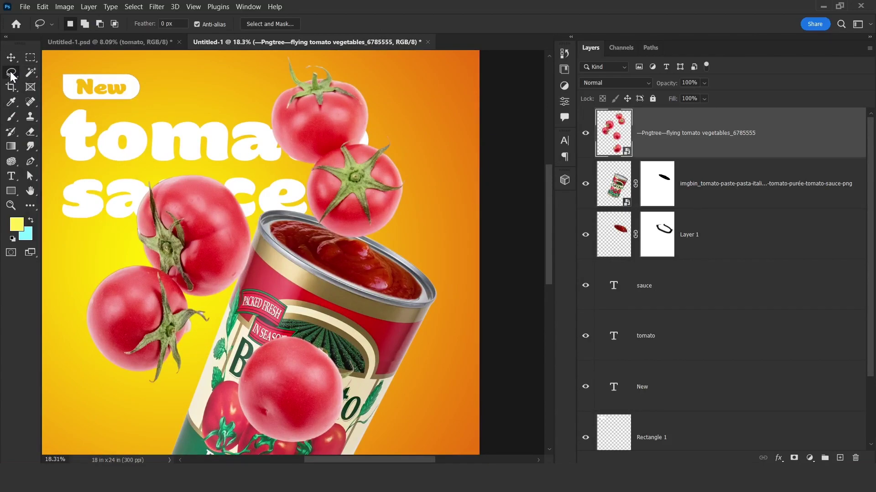
left_click_drag(254, 80, 252, 113)
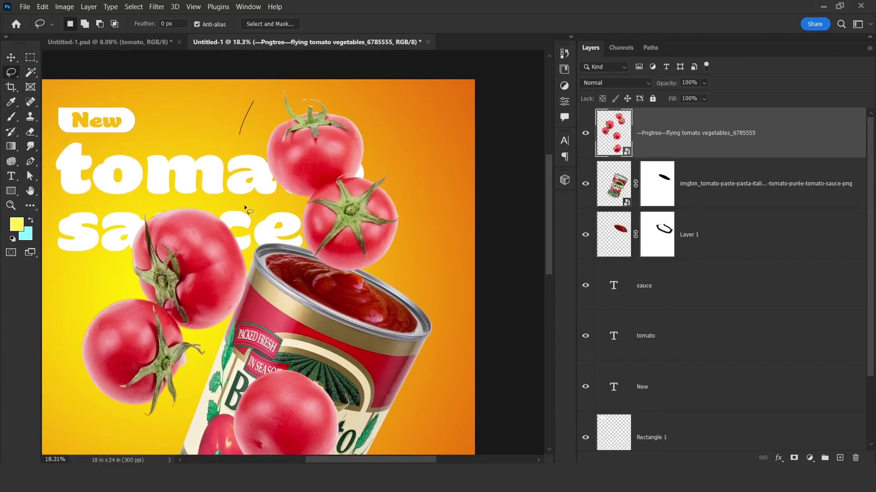
mouse_move(245, 208)
left_mouse_down()
mouse_move(424, 317)
mouse_move(425, 125)
mouse_move(385, 70)
mouse_move(254, 84)
left_mouse_up()
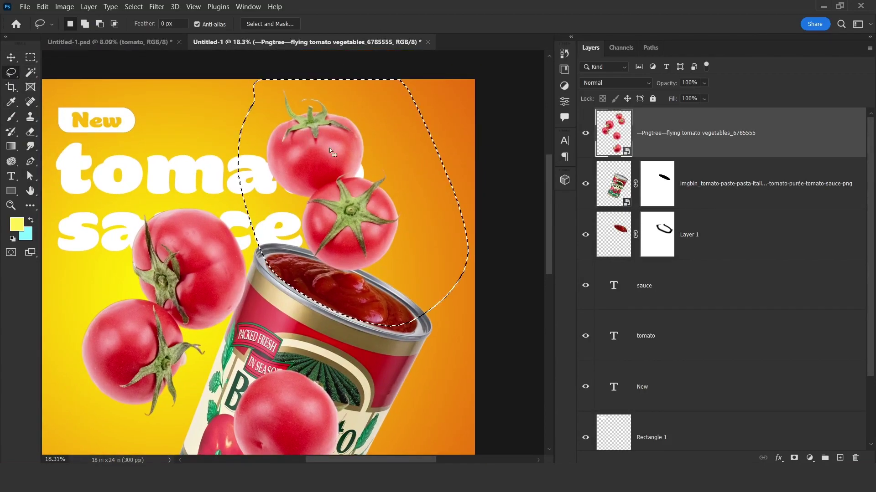
key("ctrl+j")
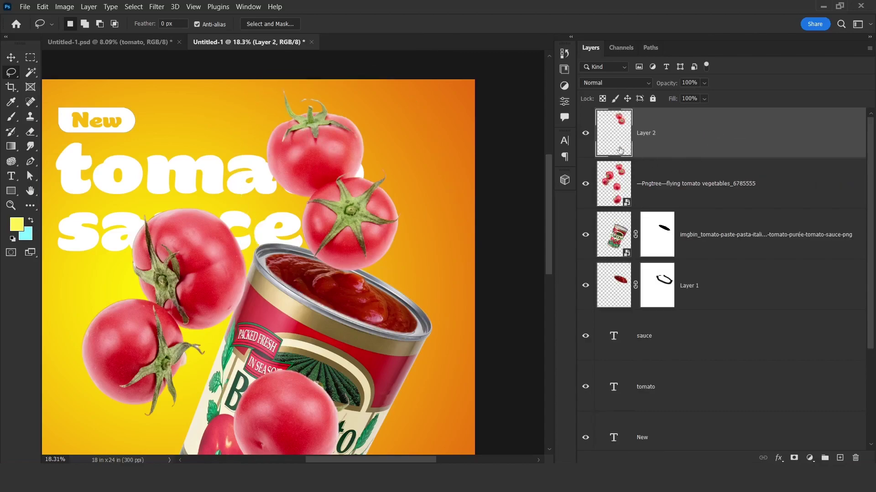
Lasso the two tomatoes beside the can in the Pngtree layer and copy them onto their own layer.
left_click(657, 191)
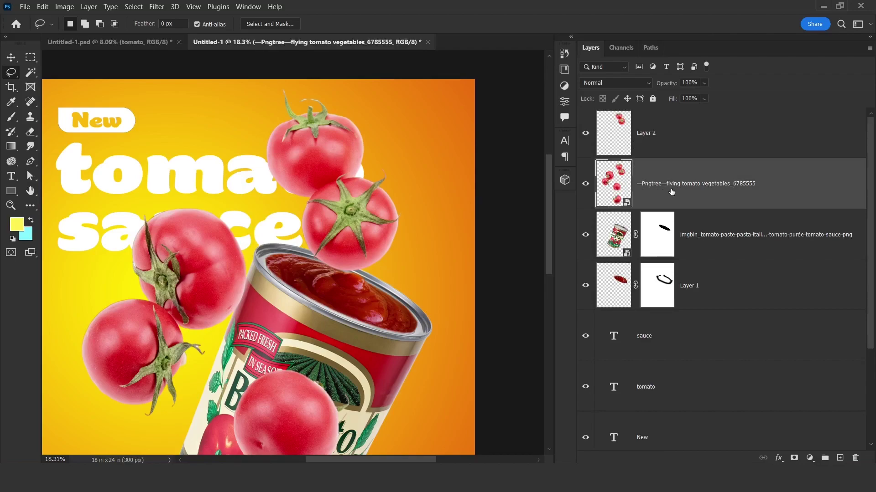
left_click(585, 184)
left_click(586, 184)
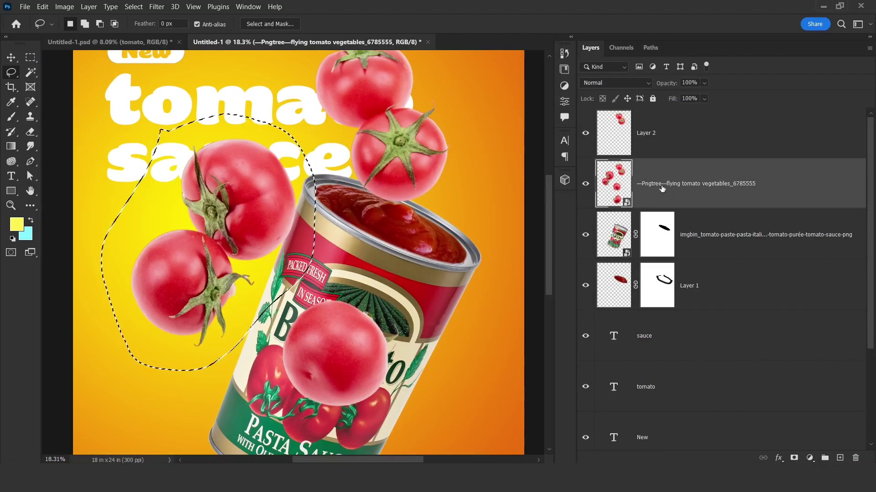
key("ctrl+j")
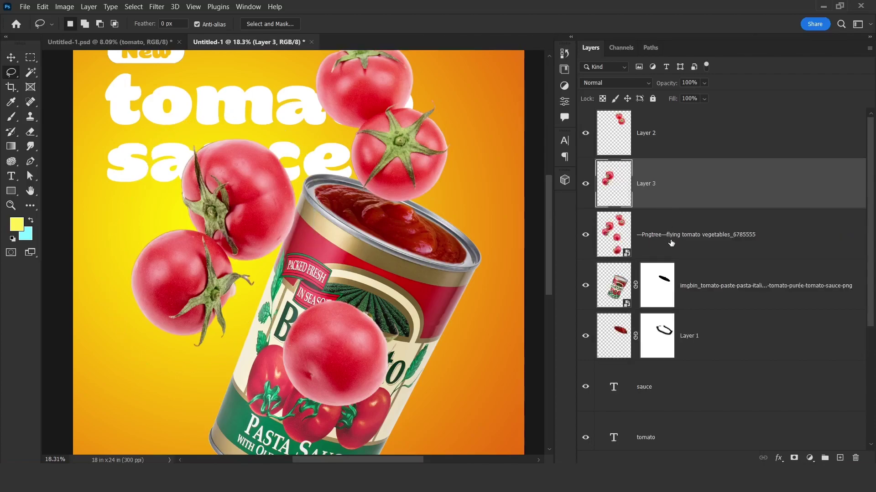
Lasso the single tomato covering the can label in the Pngtree layer and copy it onto its own layer.
left_click(654, 243)
scroll(256, 218, "down", 5)
scroll(256, 218, "right", 2)
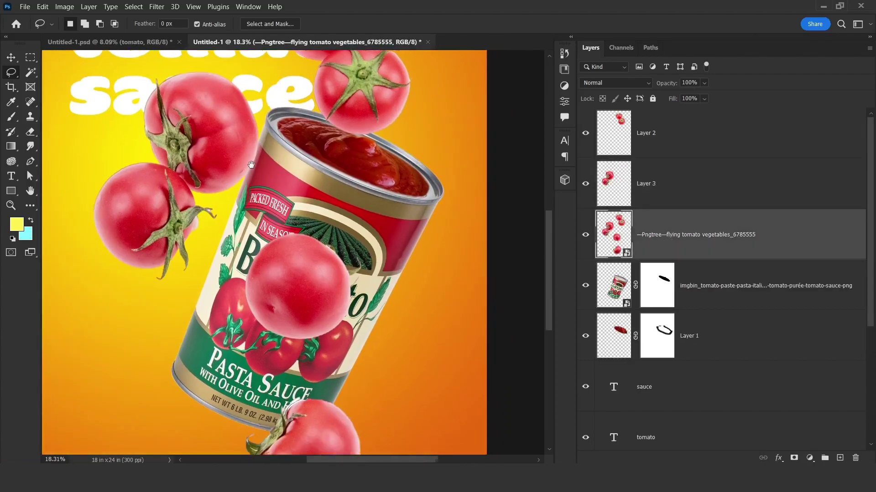
mouse_move(222, 287)
left_mouse_down()
mouse_move(354, 197)
mouse_move(306, 126)
mouse_move(189, 149)
left_mouse_up()
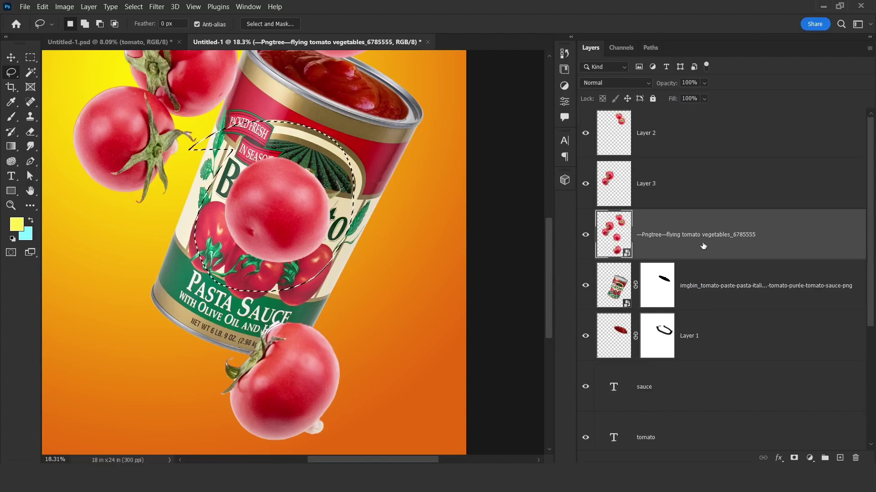
key("ctrl+j")
Copy the lowest tomato from the Pngtree layer onto its own layer and delete the original Pngtree layer.
left_click(692, 289)
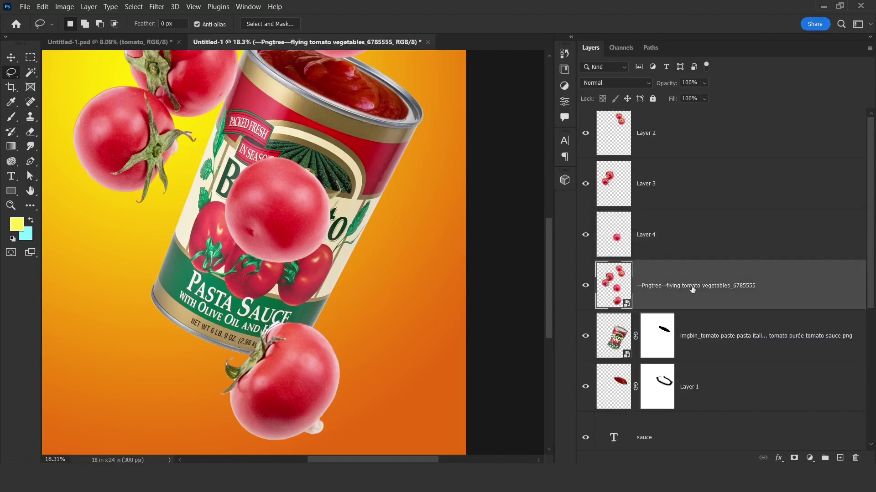
mouse_move(337, 322)
left_mouse_down()
mouse_move(320, 247)
mouse_move(295, 234)
mouse_move(213, 270)
mouse_move(191, 347)
mouse_move(274, 390)
mouse_move(350, 373)
mouse_move(364, 295)
mouse_move(326, 246)
left_mouse_up()
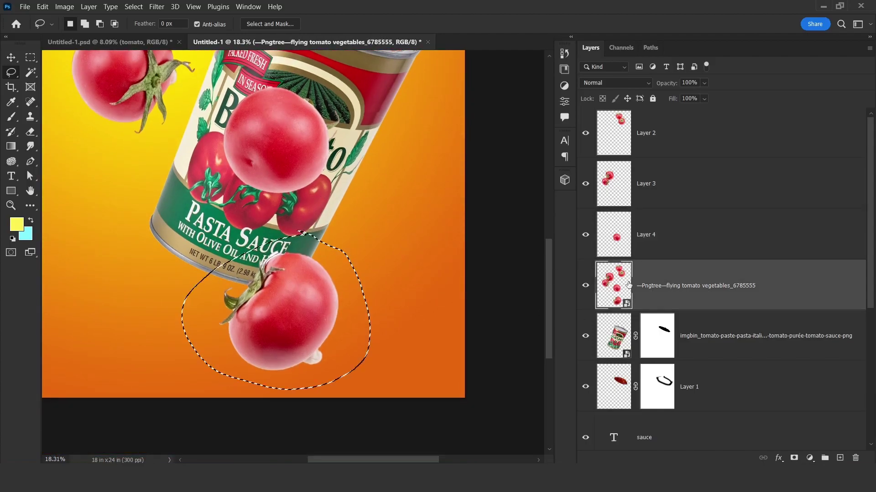
key("ctrl+j")
left_click(671, 337)
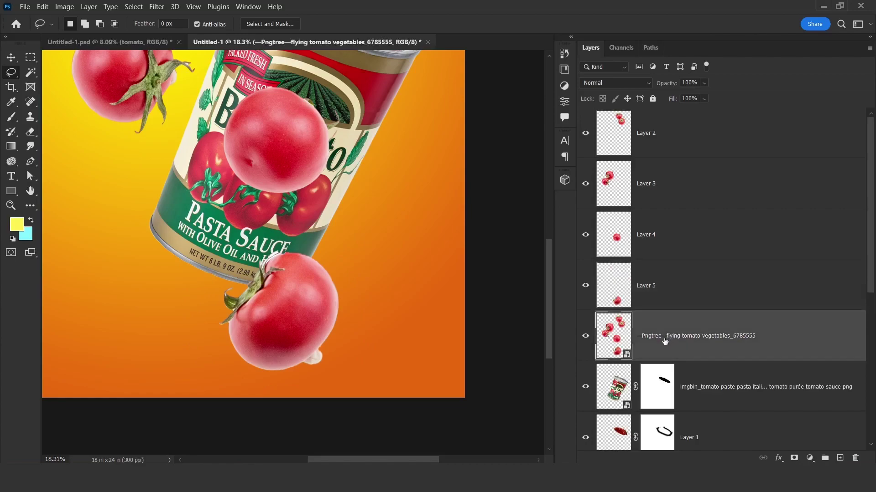
key("Delete")
Move the single label tomato to the poster's upper-right corner and spread the other tomato layers around the can.
scroll(321, 330, "down", 5)
key("v")
left_click_drag(309, 310, 245, 308)
left_click_drag(298, 252, 325, 263)
left_click_drag(226, 216, 202, 228)
left_click_drag(312, 162, 274, 219)
scroll(322, 136, "up", 3)
left_click_drag(339, 283, 401, 94)
left_click_drag(246, 236, 242, 180)
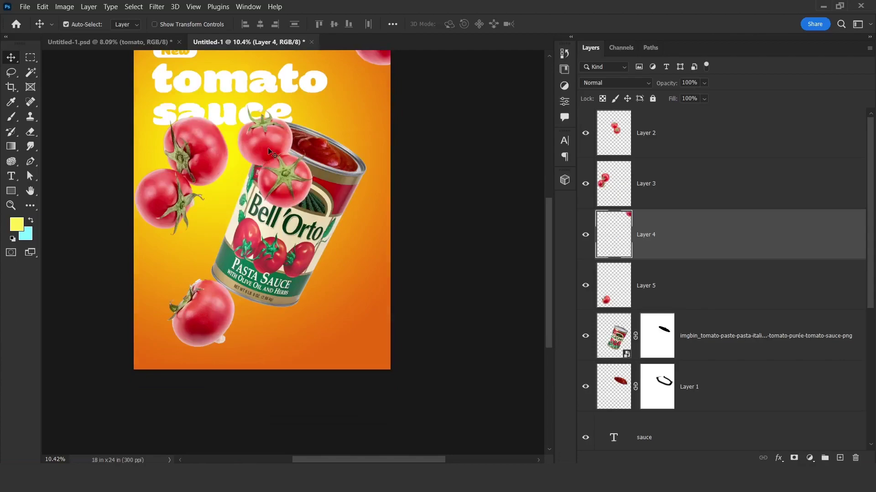
Move the Layer 2 tomatoes to the poster's lower-right corner and the Layer 3 tomatoes to the lower-left, and remove the leftover single tomato.
left_click_drag(269, 153, 382, 380)
left_click_drag(205, 144, 168, 315)
key("ctrl+t")
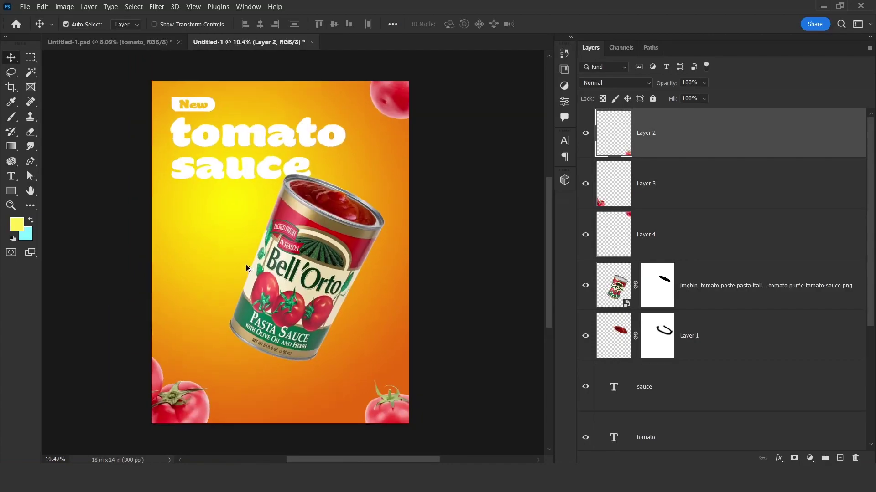
Select the can, Layer 1, the three text layers and Rectangle 1 without Layer 0, and shift them slightly down together.
scroll(246, 268, "down", 1)
left_click_drag(127, 112, 339, 328)
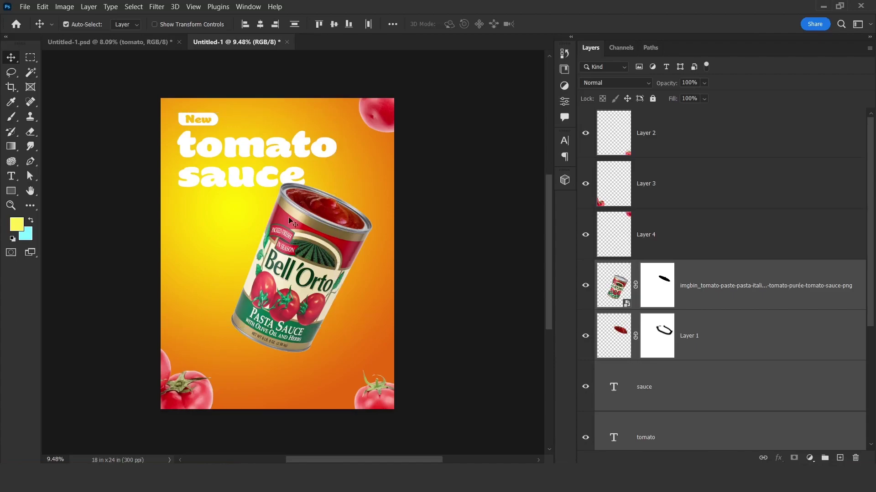
scroll(660, 366, "down", 4)
left_click(661, 412, "ctrl")
left_click_drag(389, 263, 390, 271)
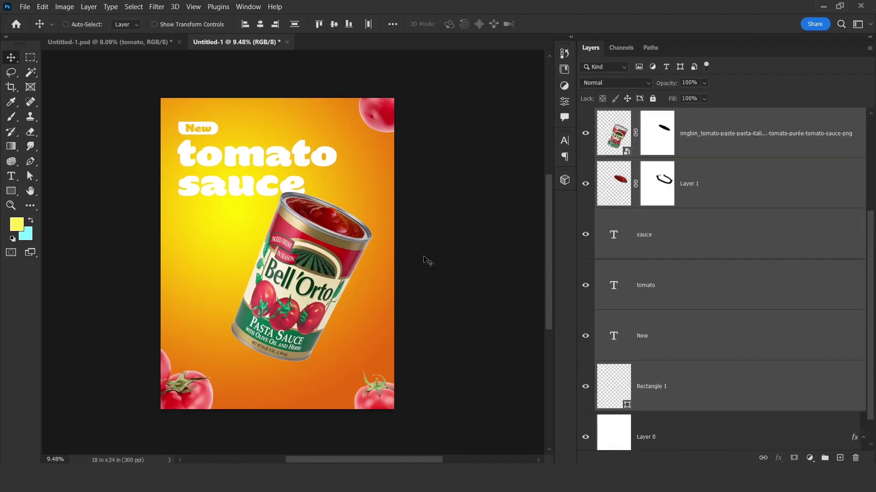
left_click(423, 259)
Add a new empty layer between the "sauce" text layer and Layer 1.
scroll(355, 269, "down", 2)
scroll(309, 327, "up", 3)
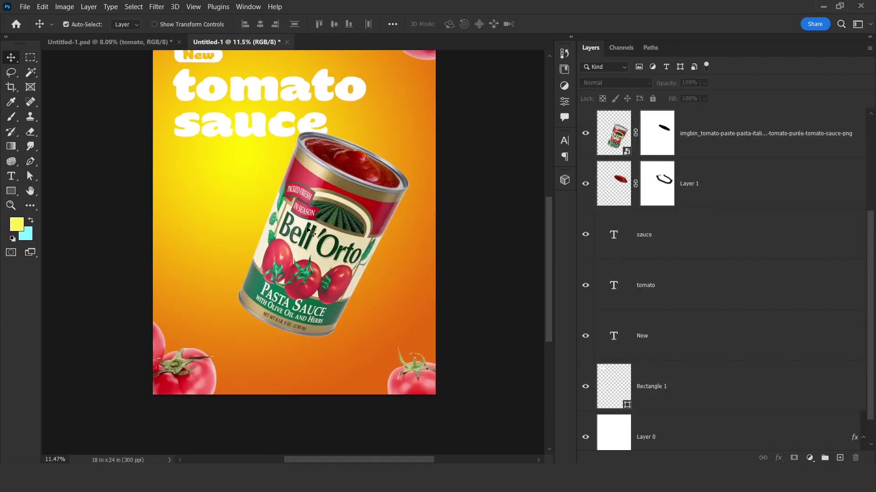
scroll(624, 253, "up", 2)
left_click(689, 282)
left_click(695, 235)
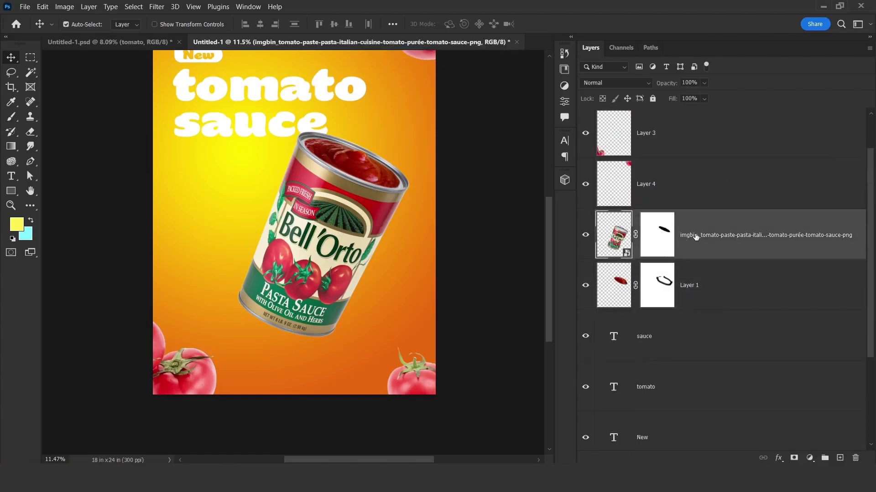
left_click(621, 349)
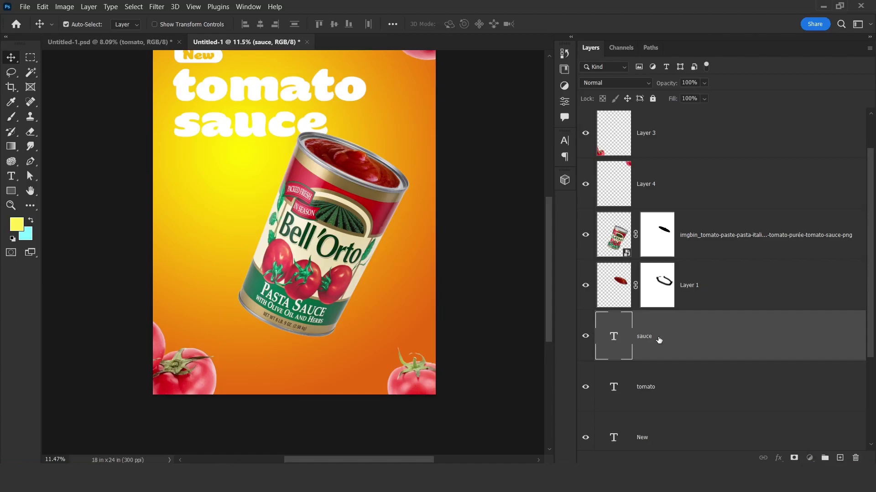
left_click(839, 458)
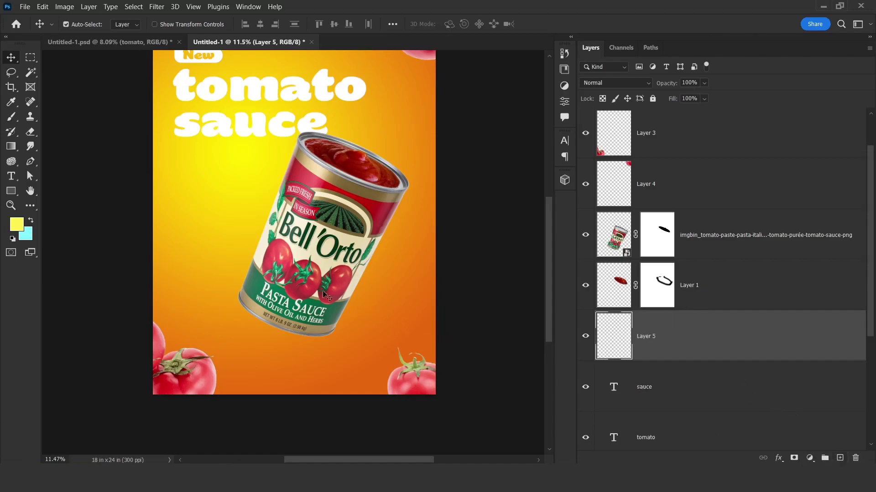
Paint one black dab beside the can with a soft round brush of 400 px and 0% hardness.
key("b")
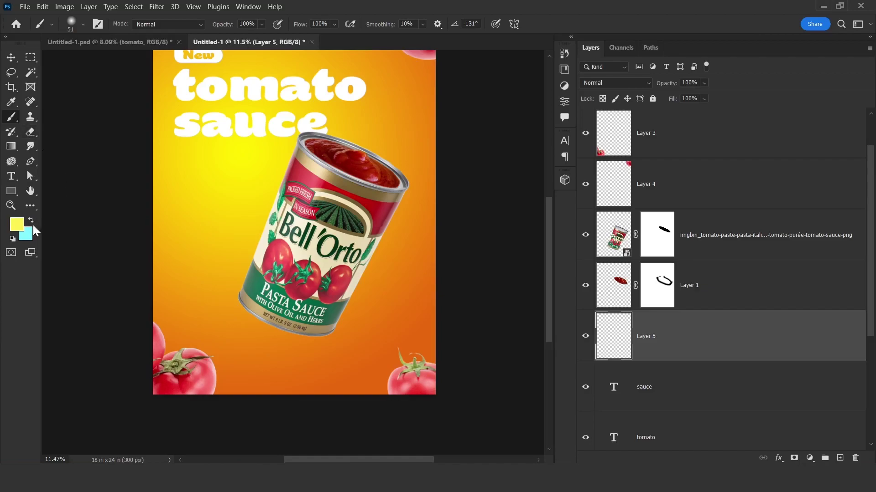
key("d")
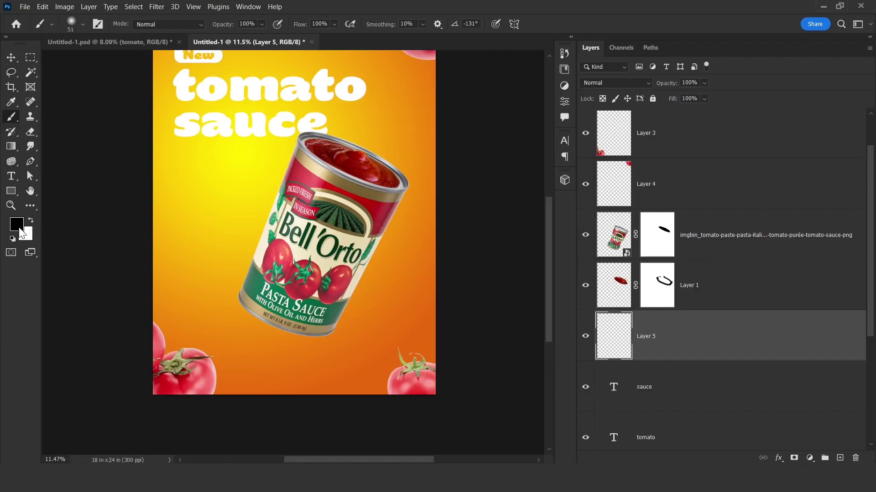
right_click(199, 258, "alt")
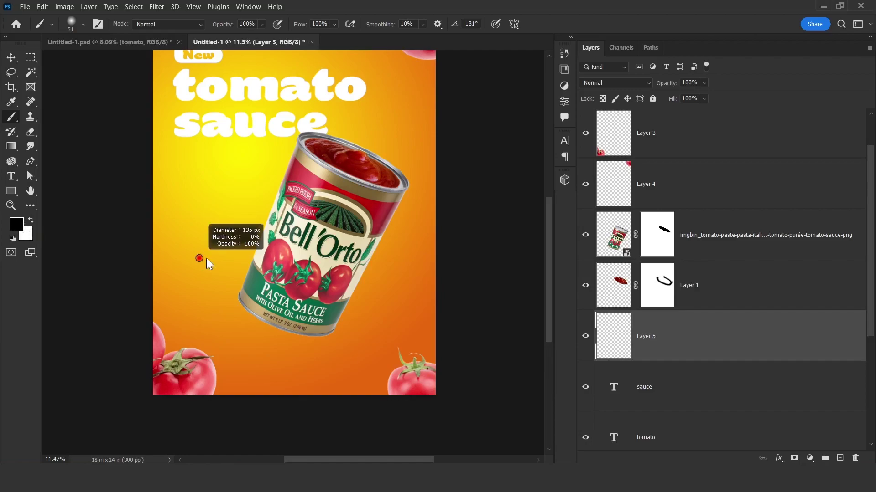
right_click(220, 232)
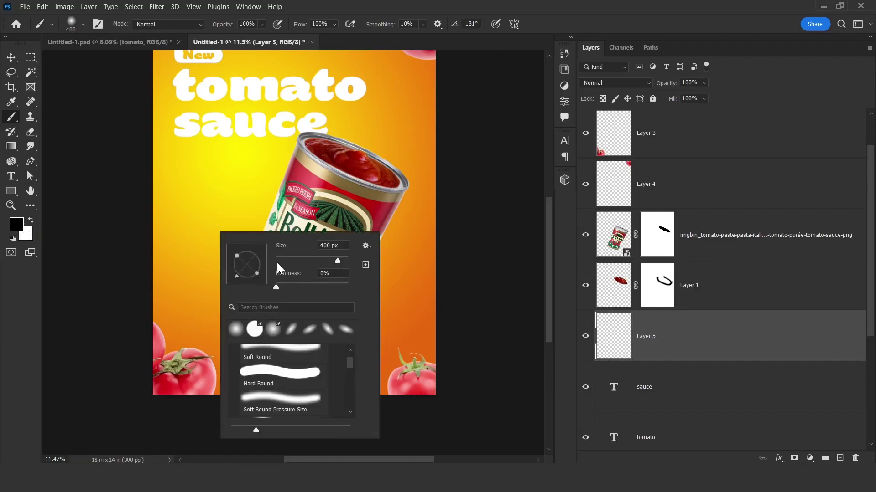
left_click(276, 287)
left_click(216, 189)
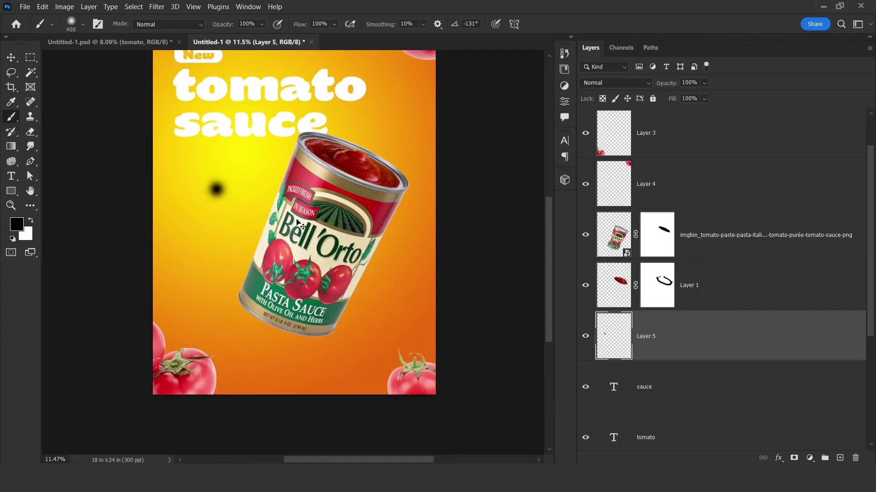
Transform the black dab into a wide, flat shadow beneath the can, distorting its corners to follow the tilt.
key("ctrl+t")
left_click_drag(222, 194, 345, 344)
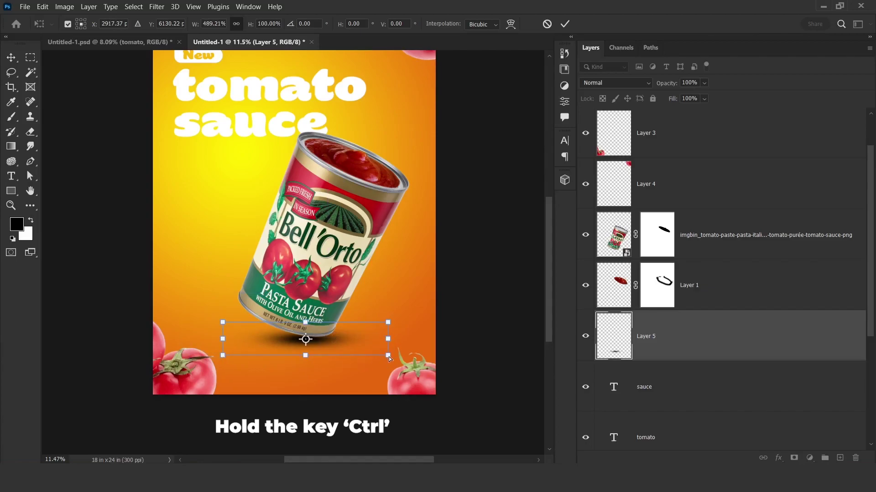
left_click_drag(389, 356, 392, 399)
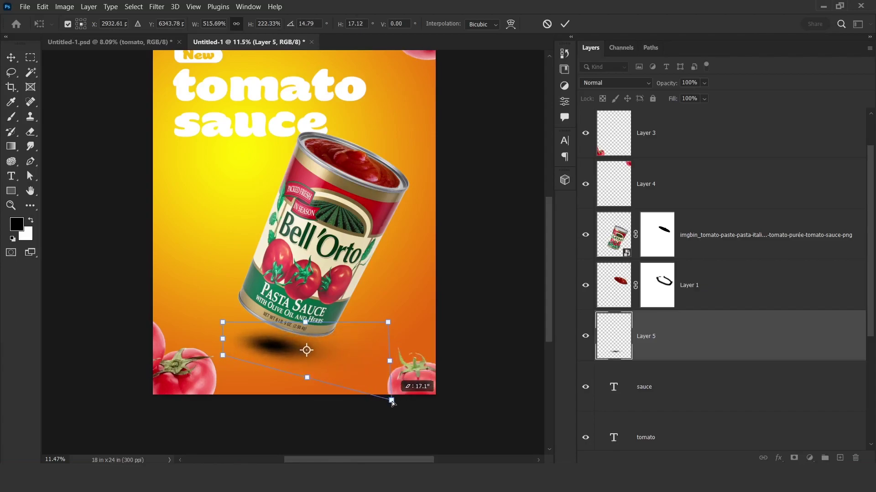
left_click_drag(388, 322, 409, 304)
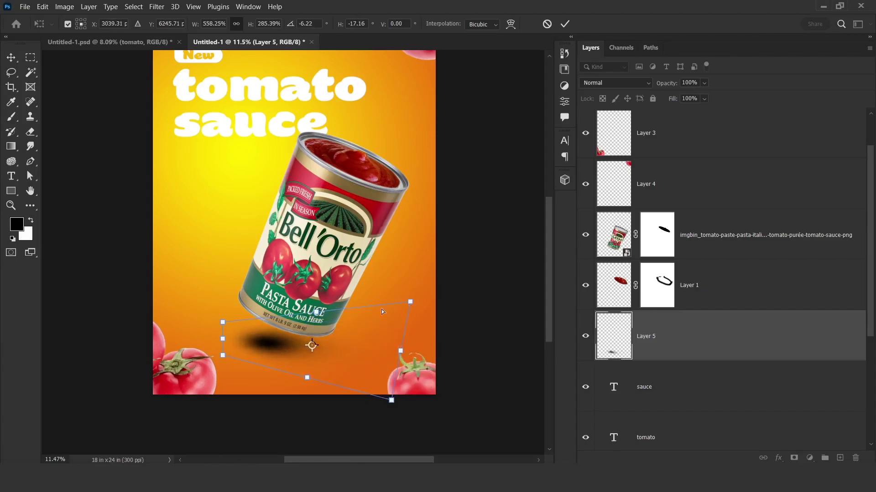
left_click_drag(223, 322, 218, 315)
left_click_drag(382, 351, 434, 373)
key("Return")
Adjust the shadow's position under the can and set its layer opacity to 50%.
scroll(434, 373, "down", 1)
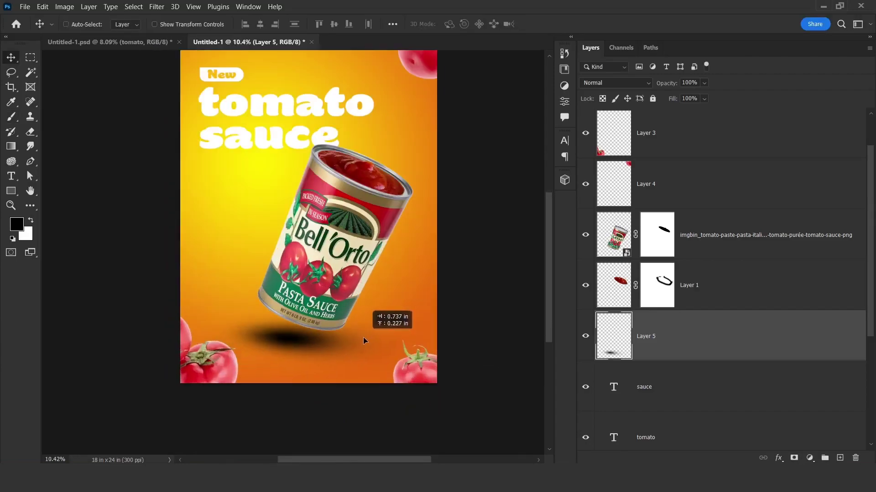
type("5")
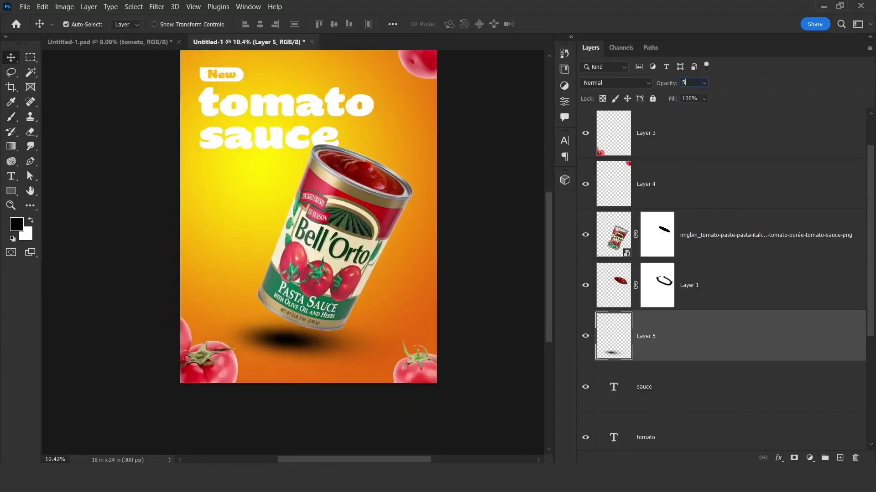
type("0")
scroll(354, 325, "down", 2)
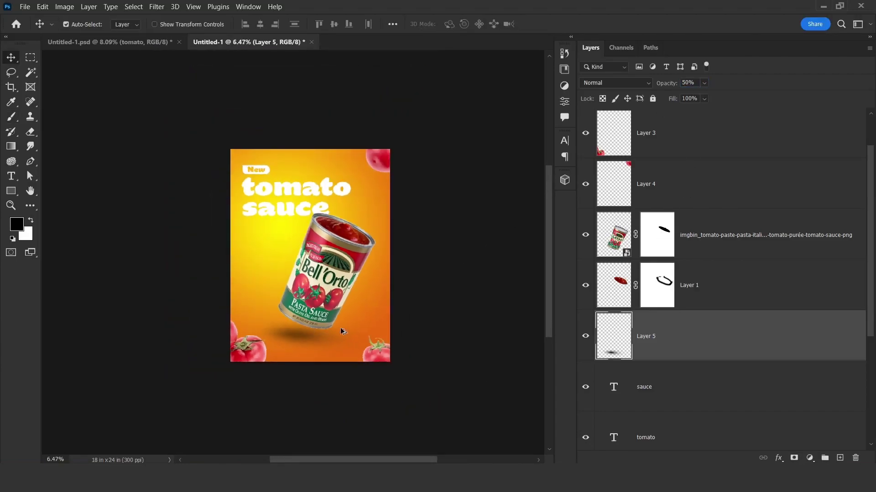
scroll(335, 347, "up", 1)
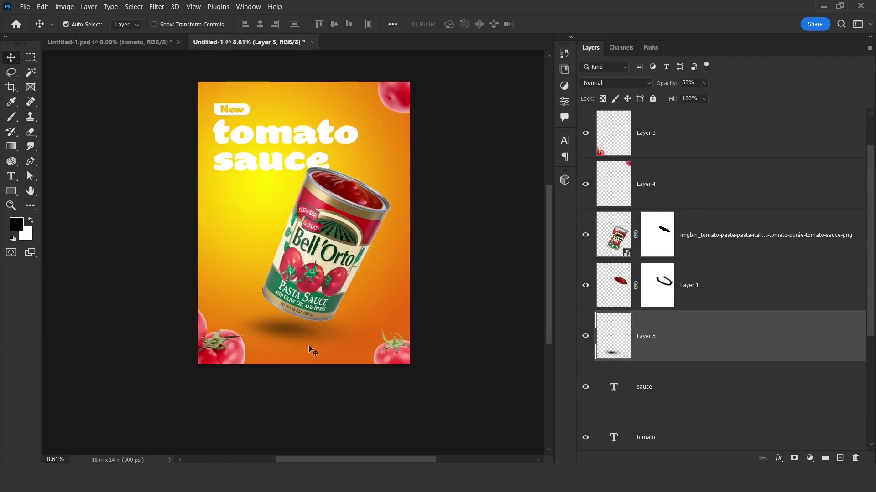
scroll(309, 350, "up", 1)
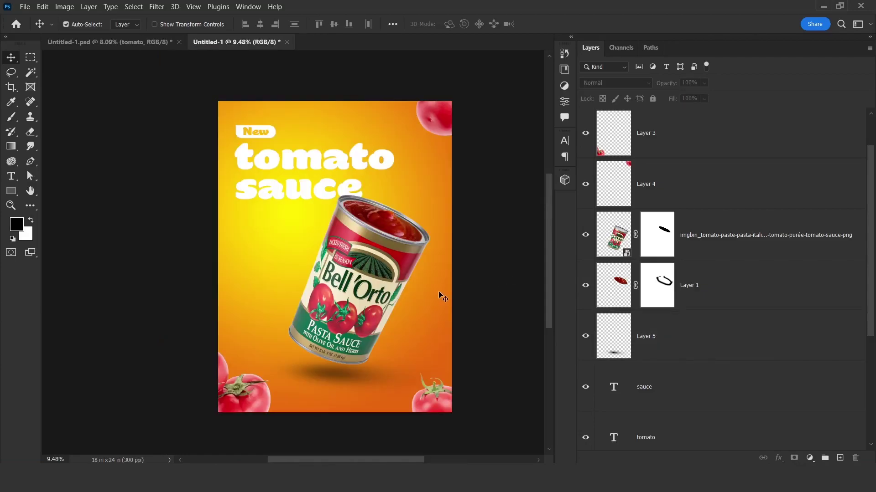
Place the fresh mint leaves image over the can and enlarge it to about 168%, spanning the poster's width.
key("alt+Tab")
left_click_drag(483, 265, 348, 282)
left_click_drag(312, 254, 322, 253)
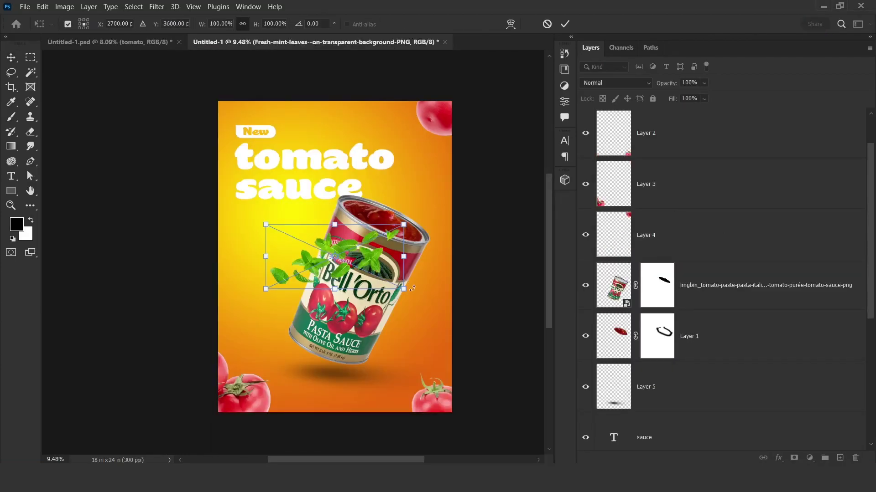
left_click_drag(412, 288, 450, 310)
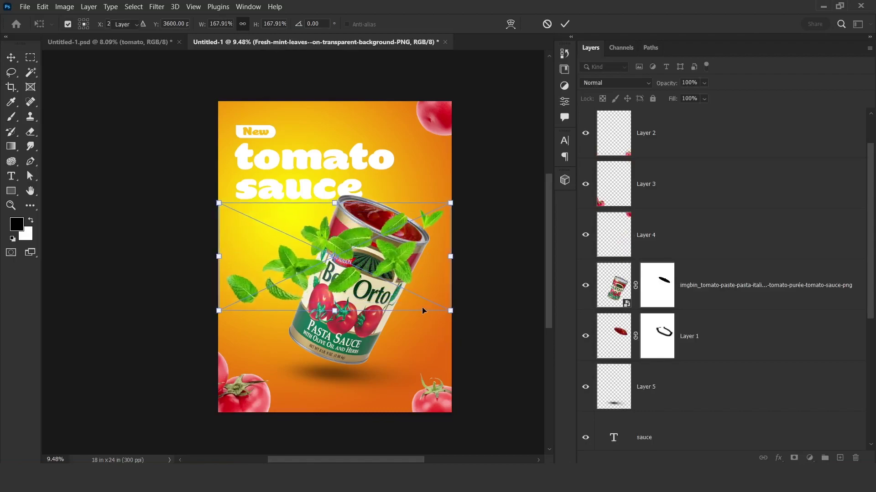
key("Return")
Outline individual mint leaves with the Lasso tool and copy each one from the placed image onto its own layer.
scroll(347, 277, "up", 5)
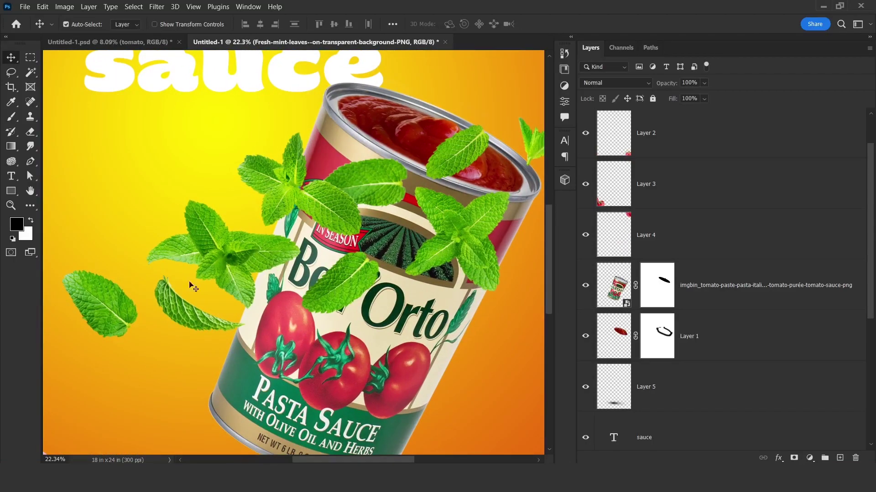
scroll(718, 274, "up", 1)
left_click(585, 133)
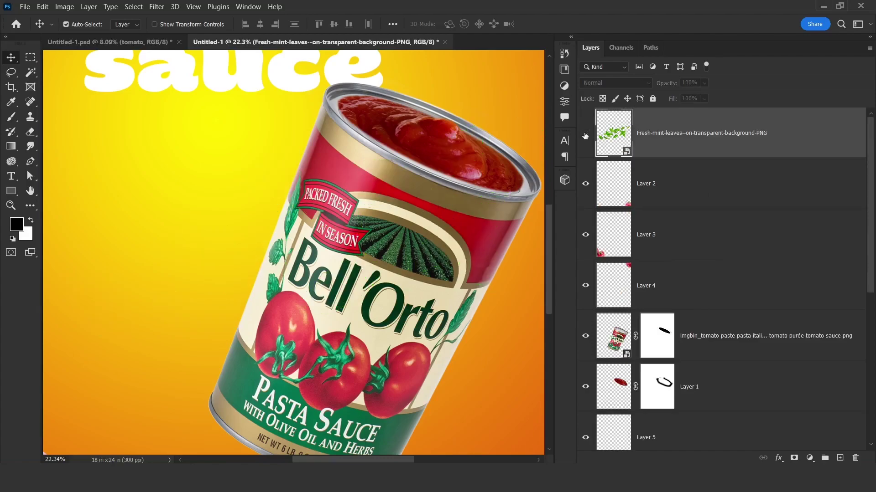
left_click(585, 133)
left_click(12, 72)
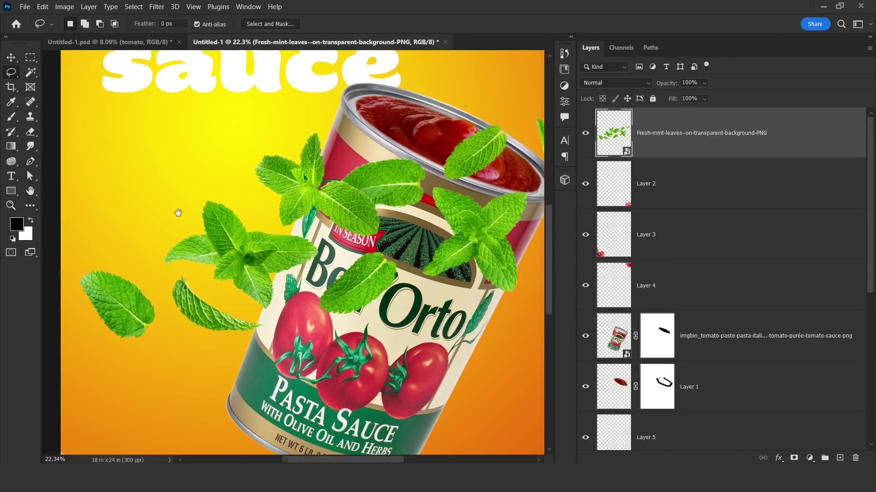
scroll(178, 211, "left", 2)
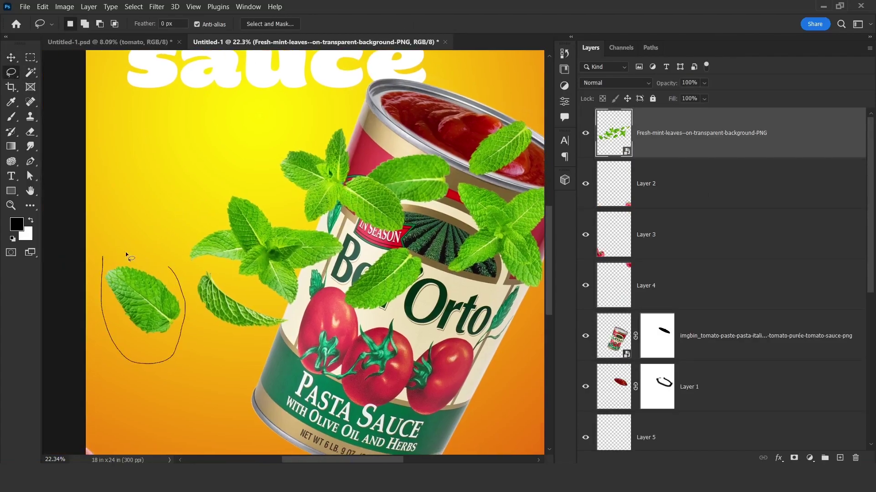
left_click_drag(126, 254, 104, 253)
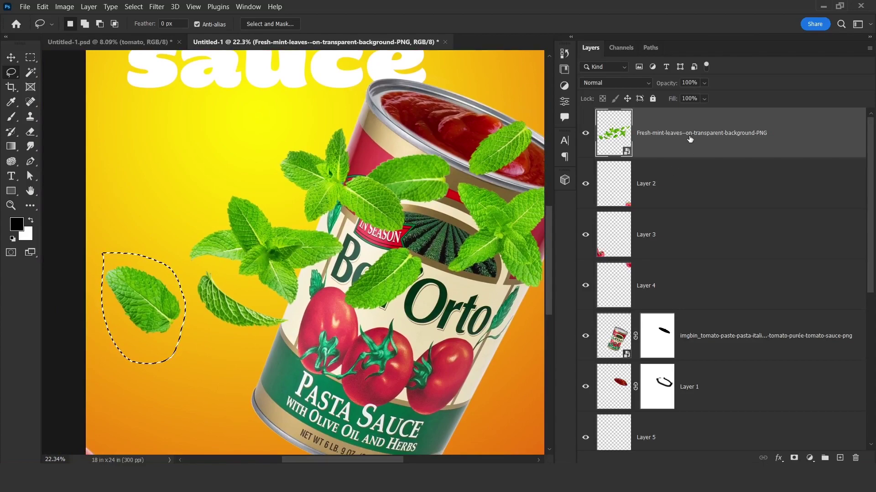
key("ctrl+j")
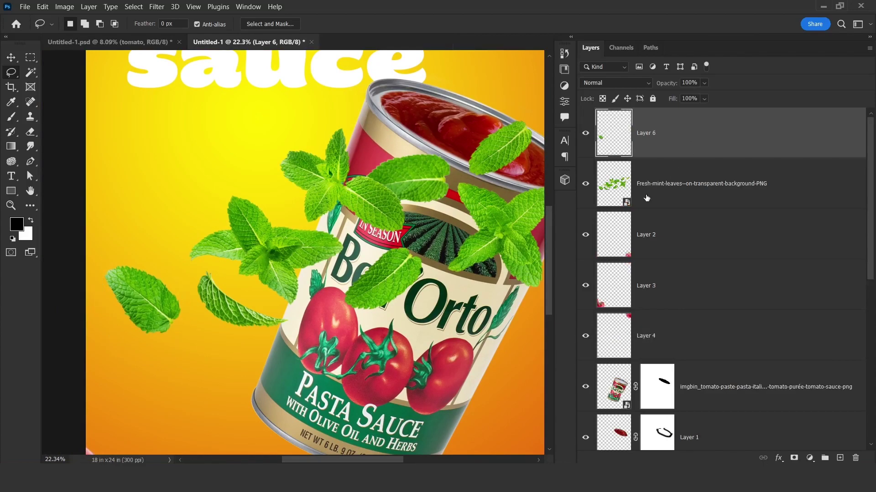
left_click(670, 190)
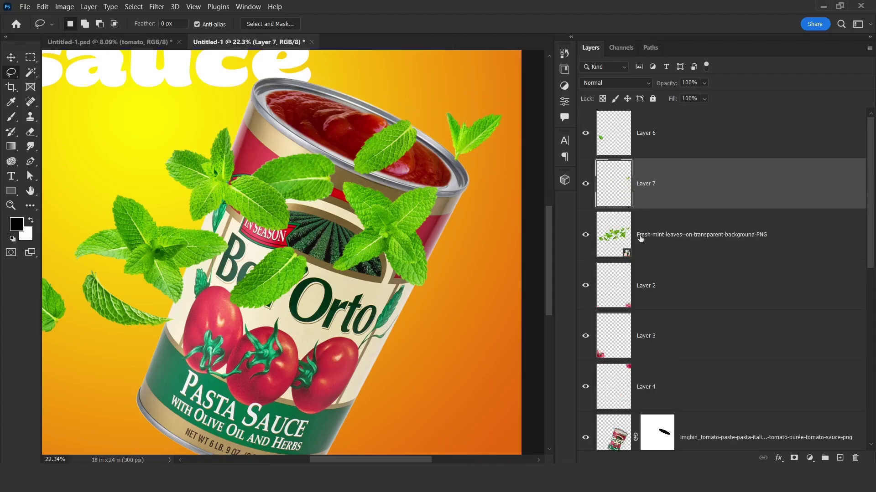
left_click(720, 243)
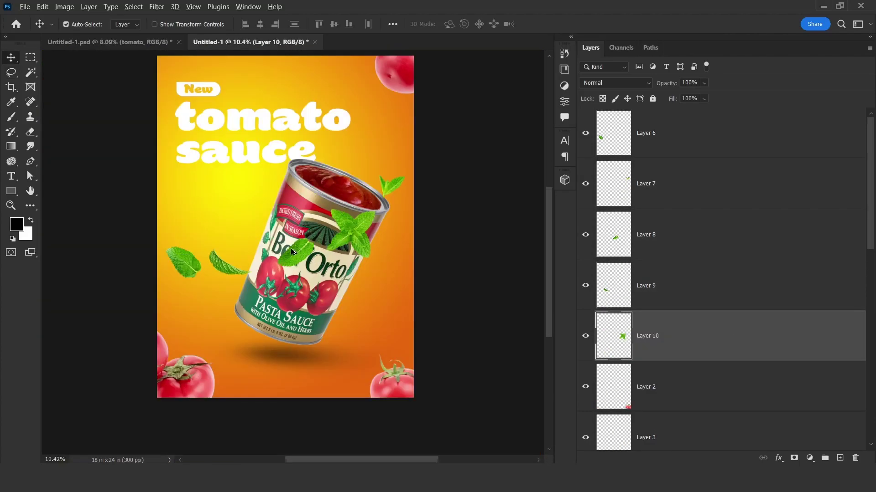
Spread the separate mint leaves around the poster, with one at the left edge and the large single leaf beside the can.
scroll(291, 248, "up", 1)
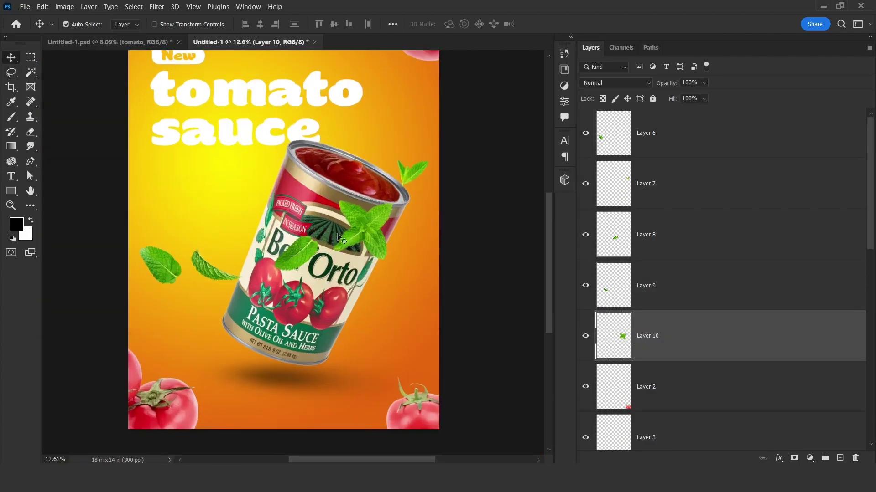
left_click_drag(364, 236, 129, 238)
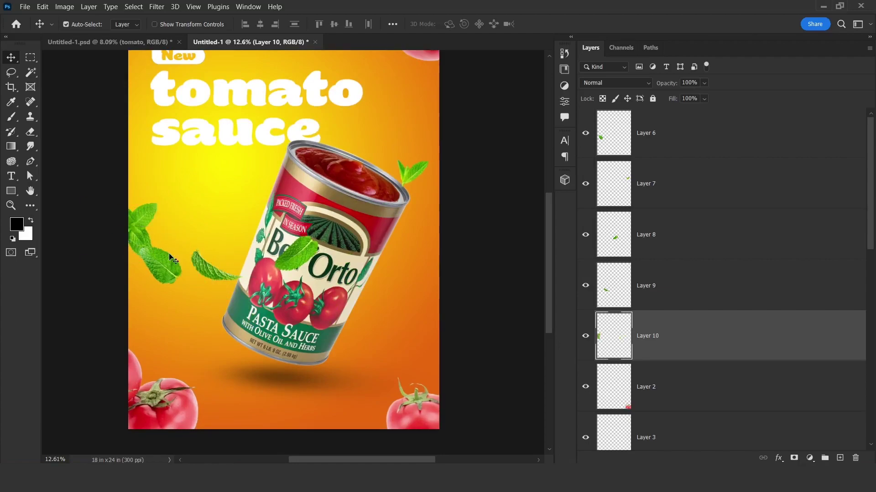
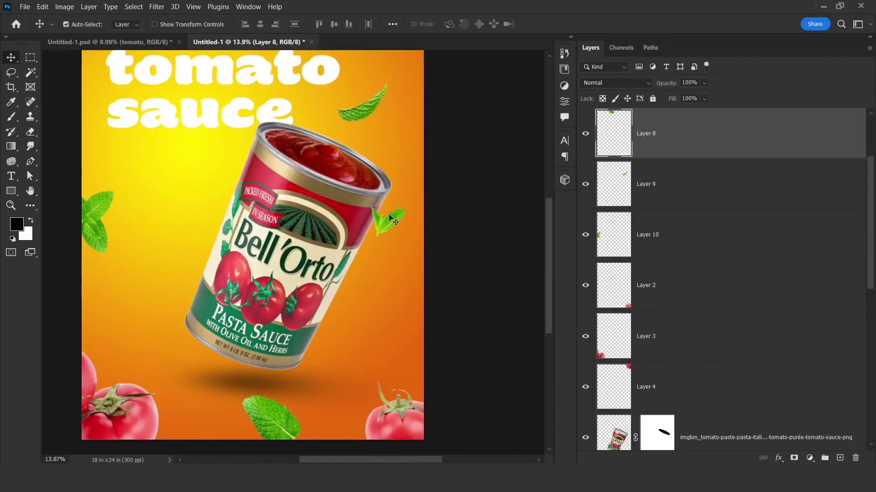
left_click_drag(150, 344, 170, 350)
key("Return")
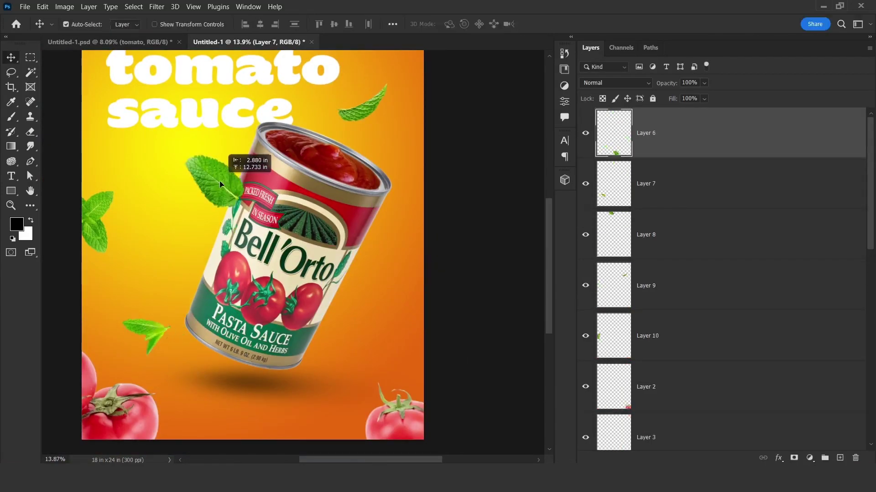
left_click_drag(220, 181, 222, 187)
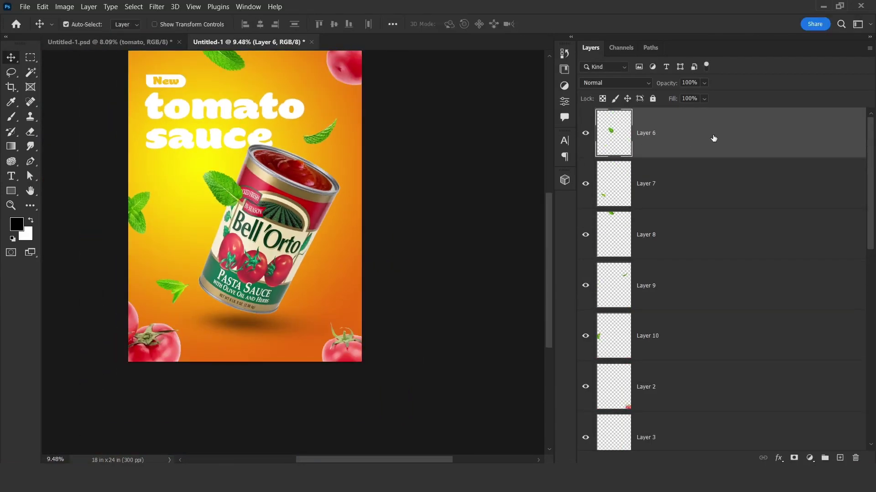
Reorder Layer 6 between Layer 1 and Layer 5 so its mint leaf sits behind the can.
left_click_drag(713, 138, 690, 351)
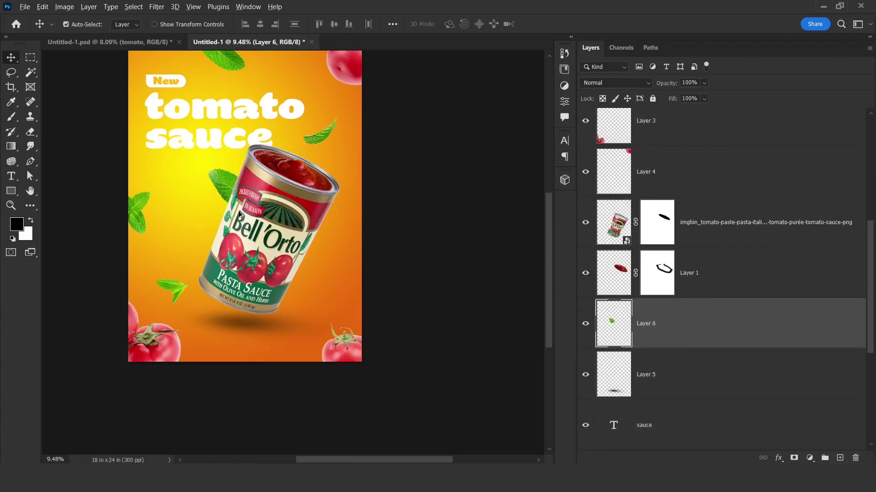
scroll(239, 212, "down", 5)
scroll(238, 212, "up", 6)
left_click_drag(239, 212, 285, 255)
left_click(476, 157)
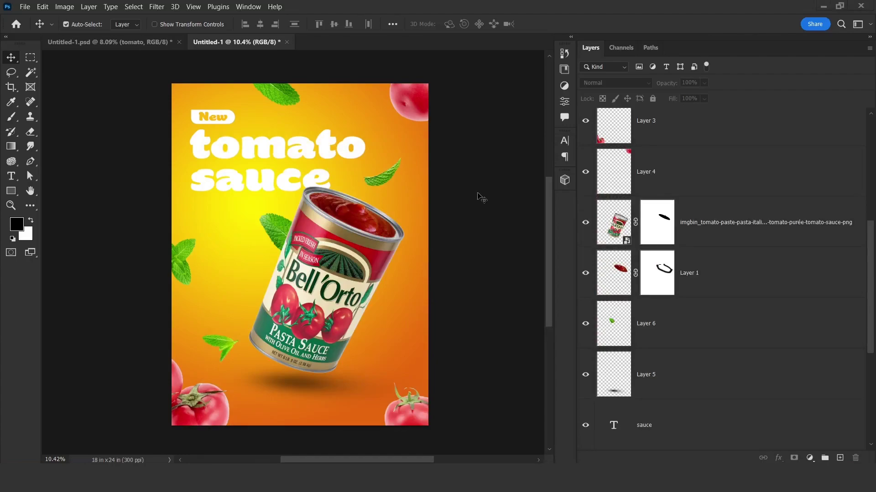
Place the tomato slices image on the poster as the topmost layer, above the mint leaves.
key("alt+Tab")
key("alt+Tab")
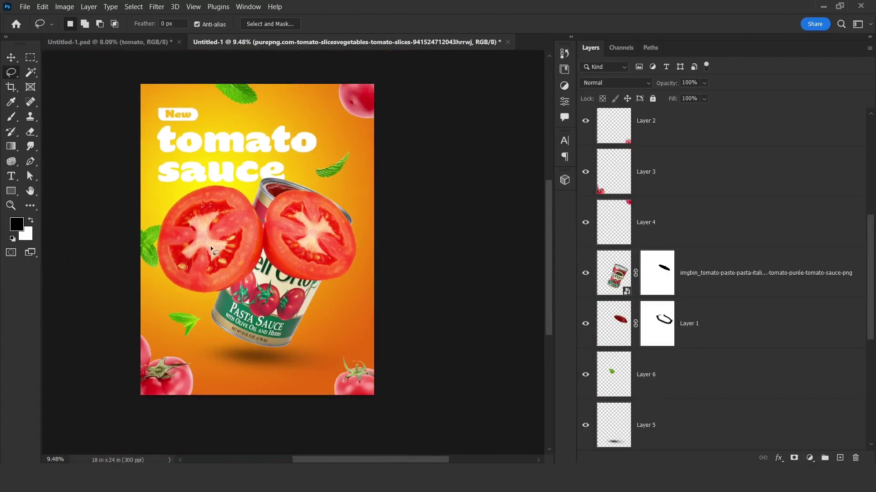
scroll(210, 248, "up", 3)
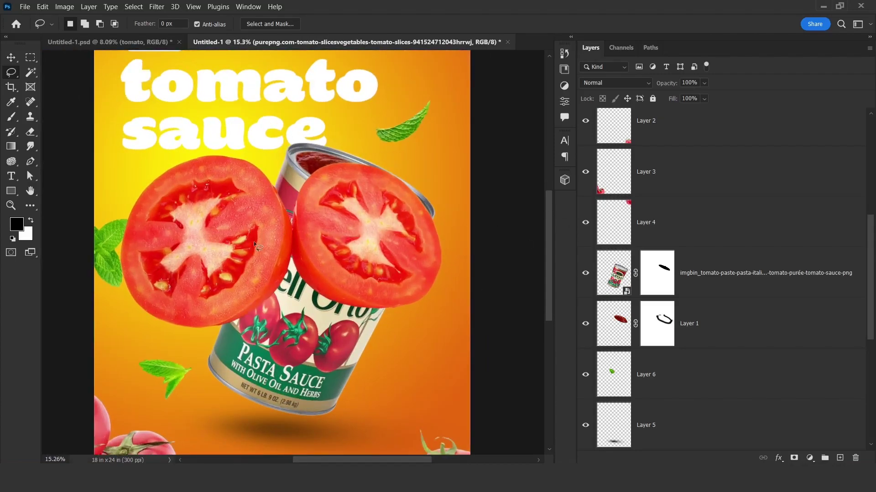
scroll(682, 151, "up", 5)
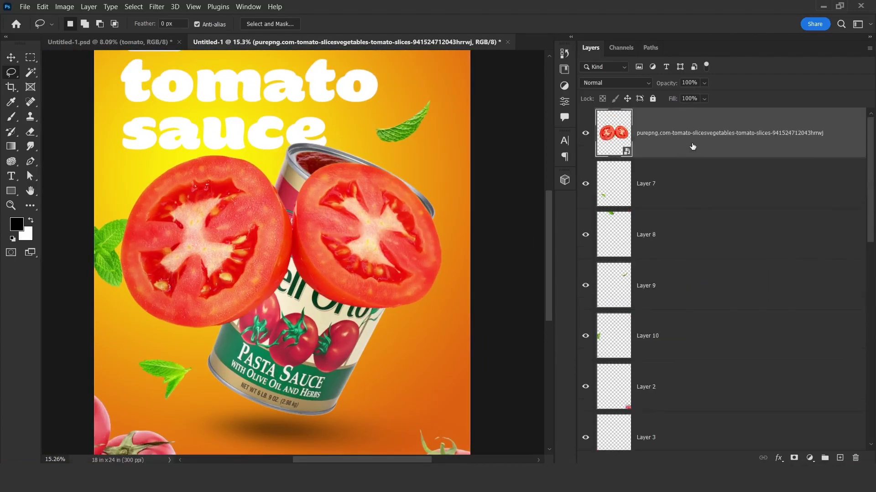
Duplicate the tomato slices layer and move the original pair down to the poster's lower edge.
key("ctrl+j")
left_click(706, 183)
key("v")
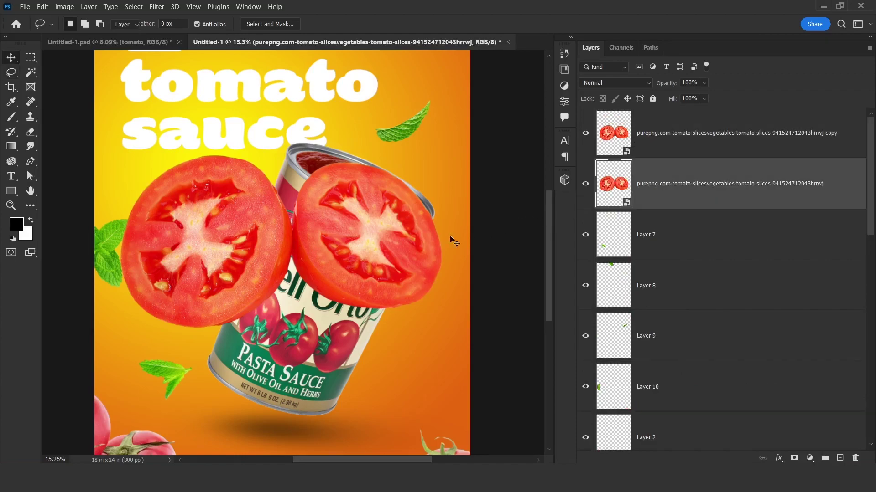
left_click_drag(377, 150, 370, 355)
left_click(406, 292, "ctrl")
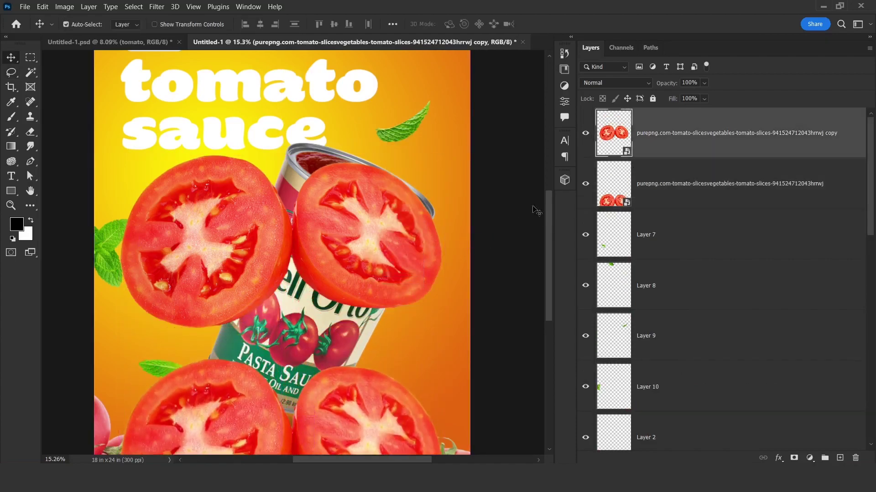
Lasso the left slice on the copied tomato slices layer, rasterize the layer, delete that slice and clear the selection.
left_click(683, 189)
left_click(670, 149)
left_click(11, 73)
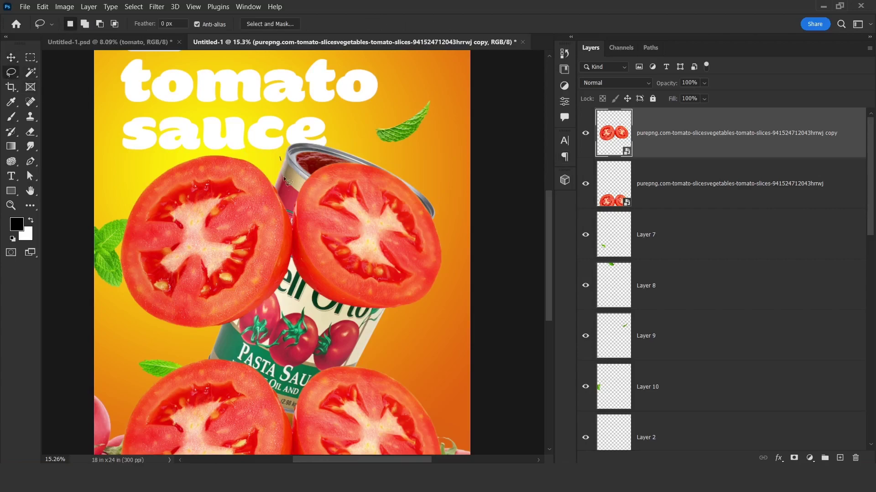
mouse_move(287, 245)
left_mouse_down()
mouse_move(210, 349)
mouse_move(76, 290)
mouse_move(81, 198)
left_mouse_up()
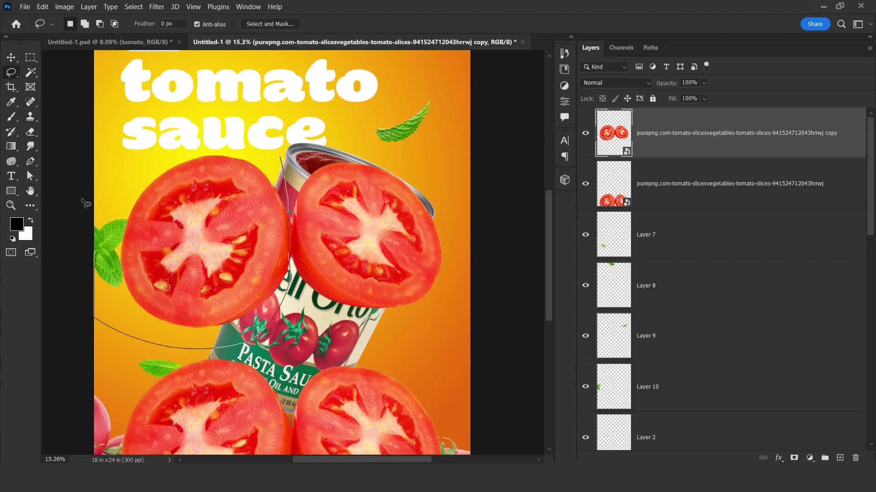
left_click_drag(248, 143, 254, 145)
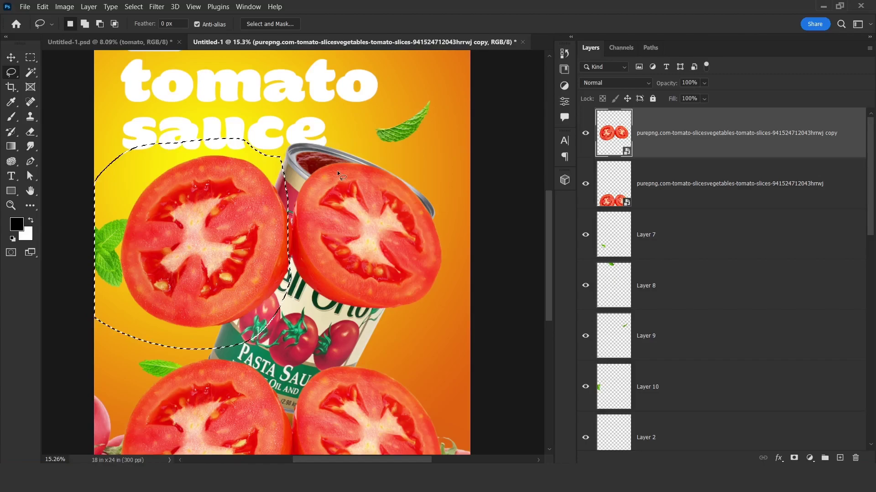
right_click(694, 141)
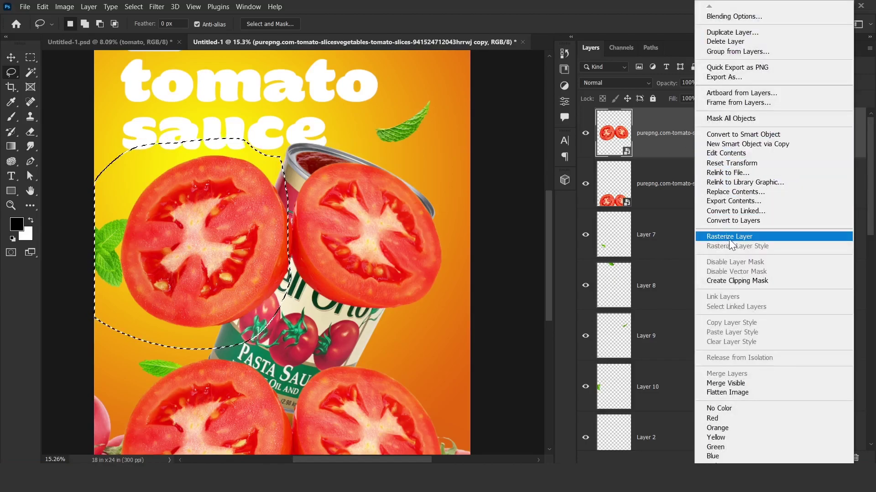
left_click(730, 236)
key("Delete")
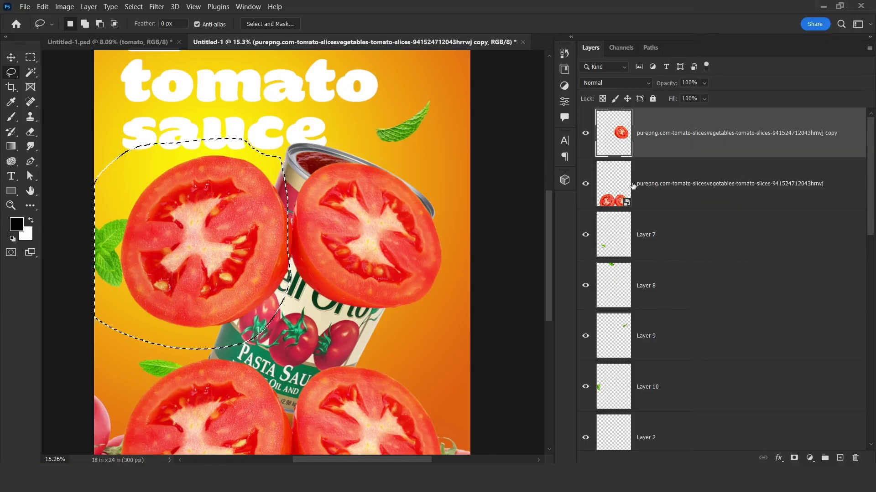
key("ctrl+d")
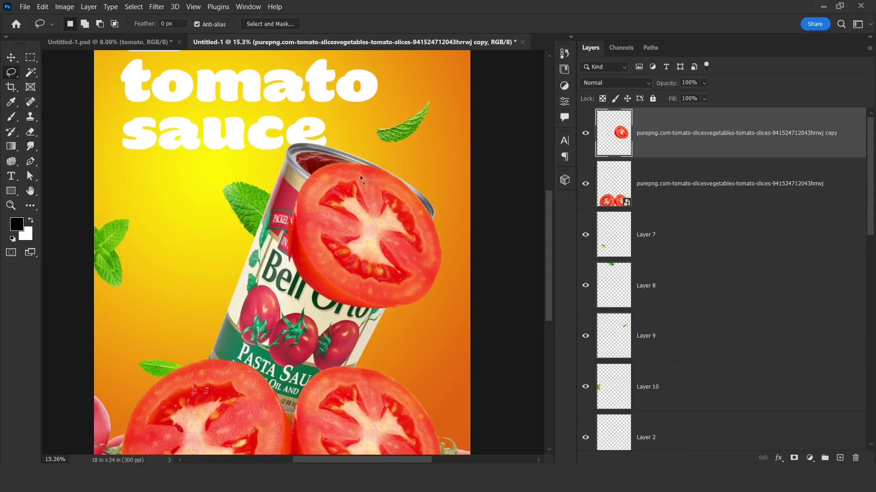
Erase the leftover red sliver beside the remaining tomato slice with a small, hard-edged eraser.
scroll(359, 178, "up", 5)
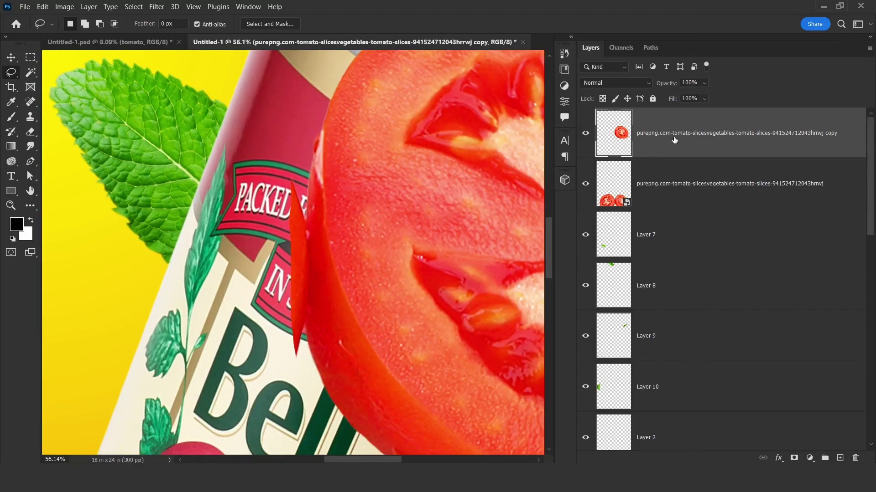
key("e")
right_click(260, 151)
mouse_move(331, 200)
left_mouse_down()
mouse_move(365, 207)
mouse_move(338, 209)
mouse_move(376, 208)
left_mouse_up()
right_click(197, 182, "alt")
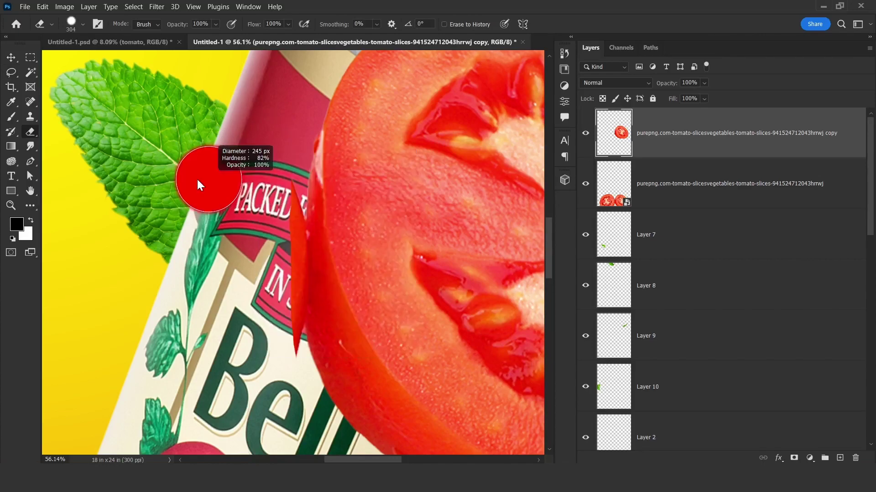
mouse_move(264, 171)
left_mouse_down()
mouse_move(295, 209)
mouse_move(303, 346)
left_mouse_up()
Draw a closed Pen path along the lower-left rim of the copied tomato slice, enclosing its uneven outer edge.
scroll(57, 178, "down", 3)
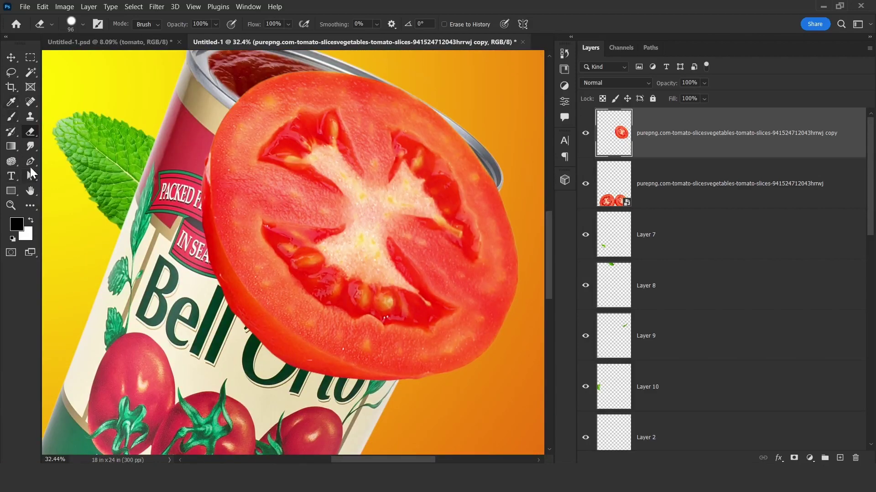
right_click(30, 162)
left_click(81, 25)
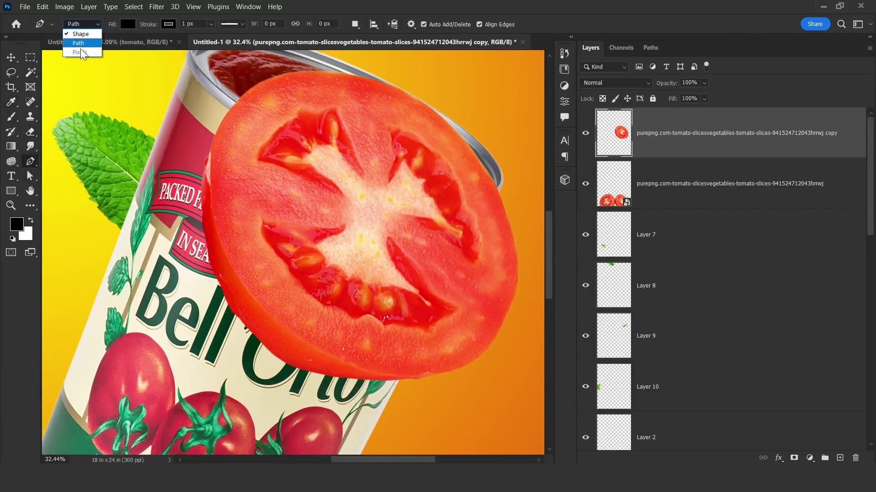
left_click(88, 42)
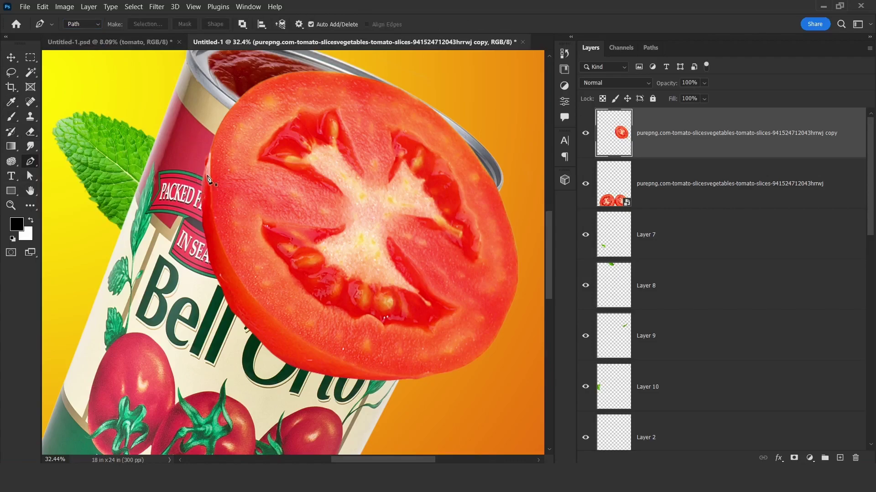
left_click(210, 160)
left_click_drag(203, 232, 106, 185)
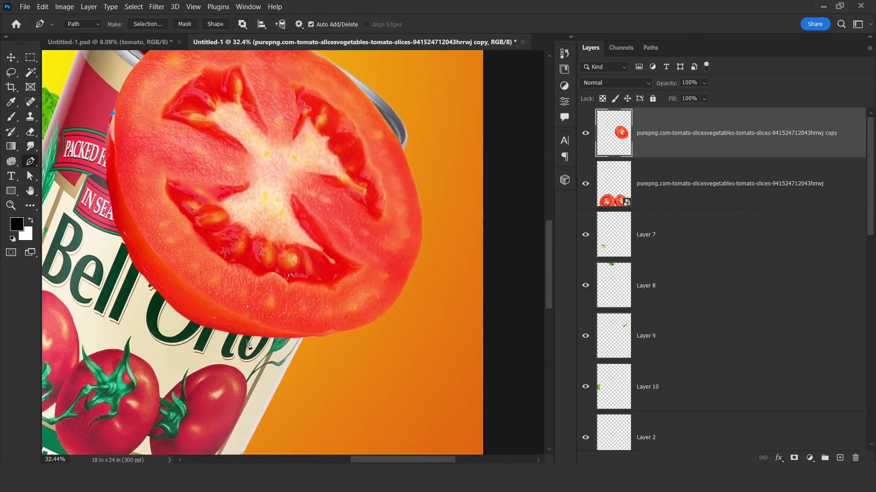
left_click_drag(252, 340, 139, 371)
left_click(109, 372)
left_click(73, 176)
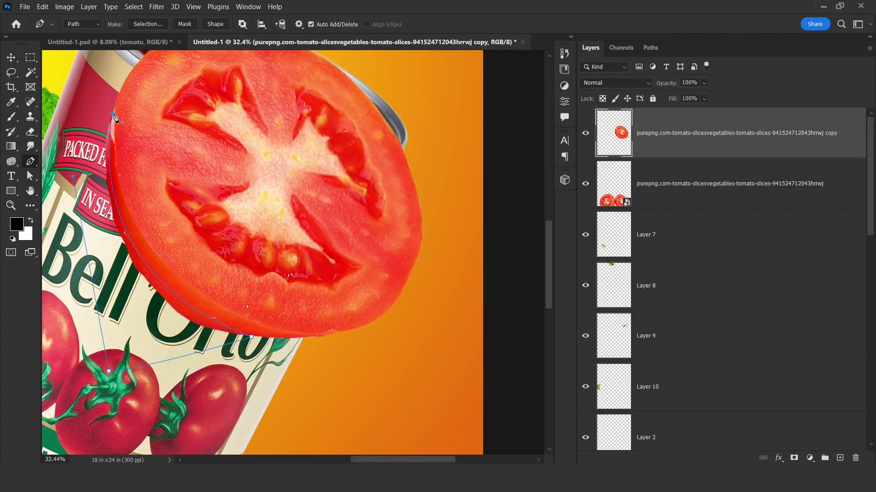
Convert the path to a selection with 0 px feather, delete the enclosed rim of the slice and deselect.
left_click(147, 24)
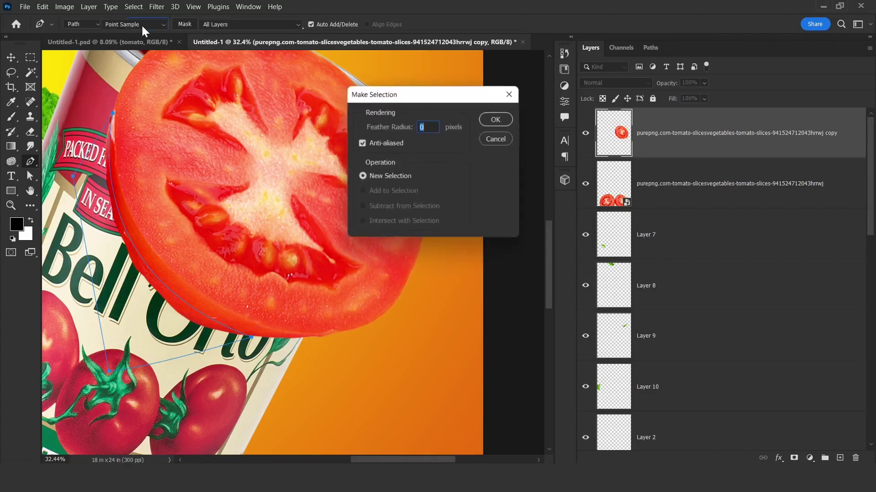
left_click(492, 120)
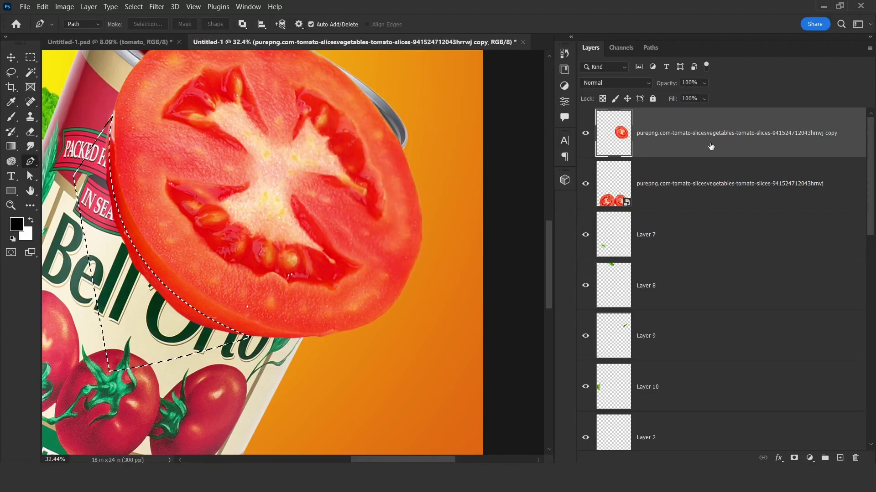
key("Delete")
key("ctrl+d")
scroll(177, 327, "down", 5)
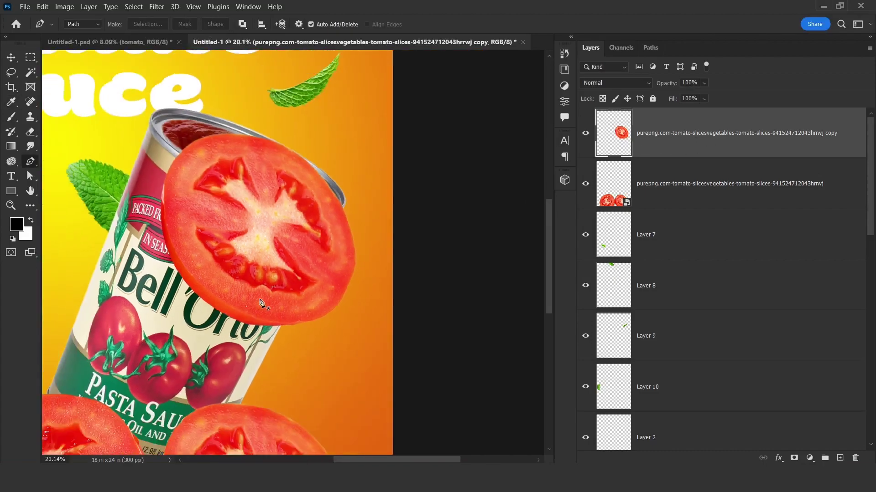
Move the trimmed slice up over the heading and the original slice pair up over the can.
key("v")
left_click_drag(265, 224, 176, 182)
left_click_drag(182, 202, 250, 200)
left_click_drag(237, 420, 264, 325)
Rasterize the original tomato slices layer and remove its right slice with a rectangular marquee selection.
key("m")
mouse_move(114, 230)
left_mouse_down()
mouse_move(242, 339)
mouse_move(276, 413)
left_mouse_up()
scroll(183, 363, "up", 1)
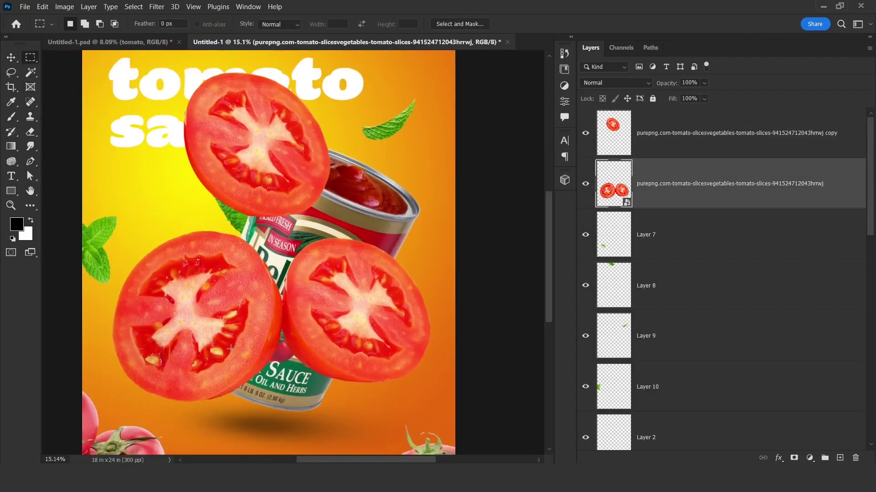
right_click(690, 184)
left_click(710, 237)
key("m")
left_click_drag(454, 210, 302, 454)
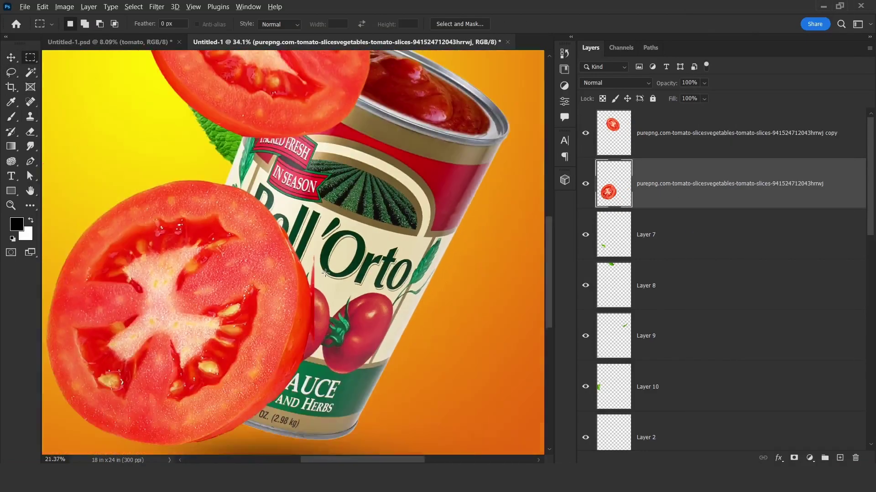
Outline the leftover edge beside the remaining left slice with a Pen path, convert it to a selection, delete it and deselect.
scroll(364, 204, "down", 3)
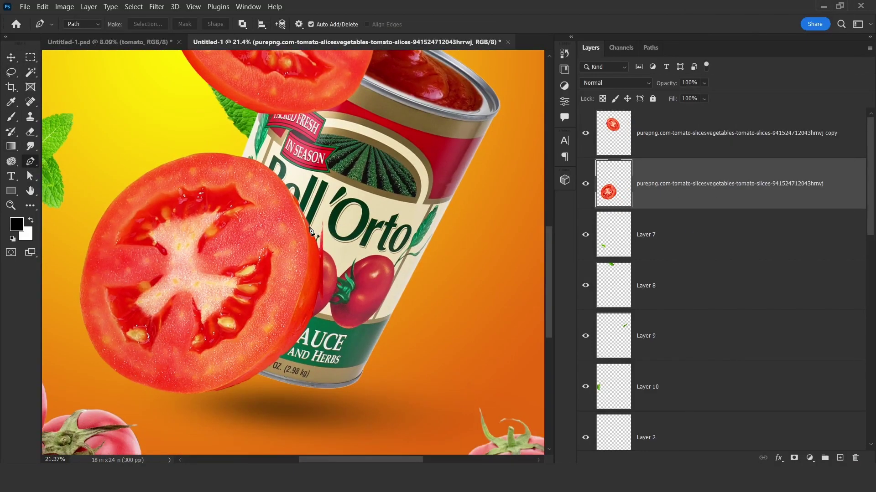
left_click(359, 184)
left_click(334, 202)
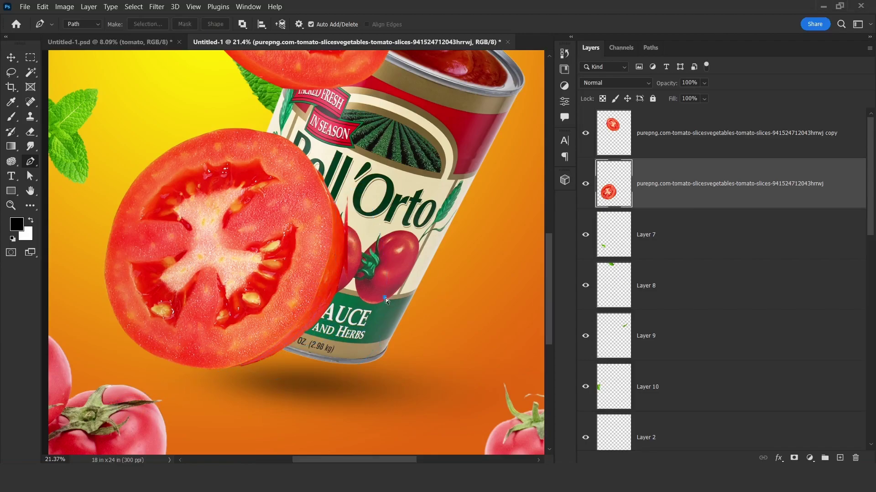
right_click(385, 297)
left_click(410, 333)
key("Return")
key("Delete")
key("ctrl+d")
scroll(322, 305, "down", 4)
Scale down the remaining original tomato slice and position it at the can's right edge.
key("v")
left_click_drag(322, 308, 280, 253)
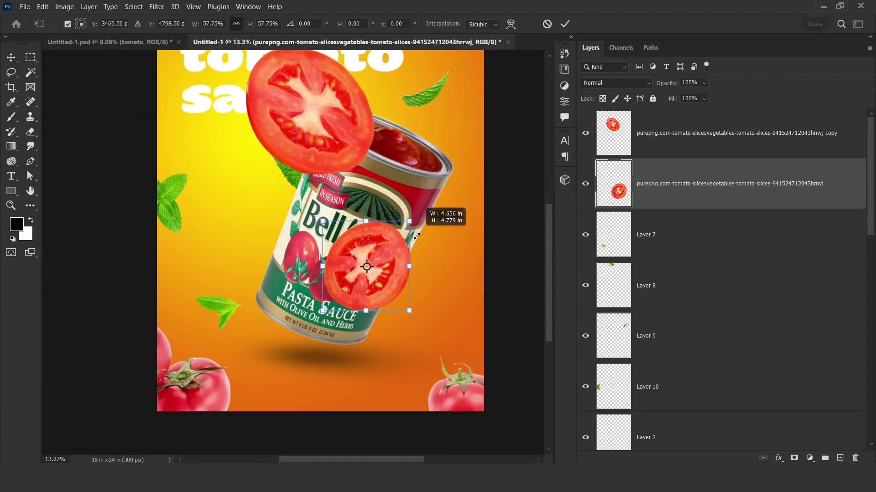
left_click_drag(416, 236, 445, 223)
key("Return")
Scale down the copied tomato slice at the can's left side and move its layer below the can layers.
left_click_drag(324, 144, 283, 293)
key("ctrl+t")
left_click_drag(681, 145, 704, 303)
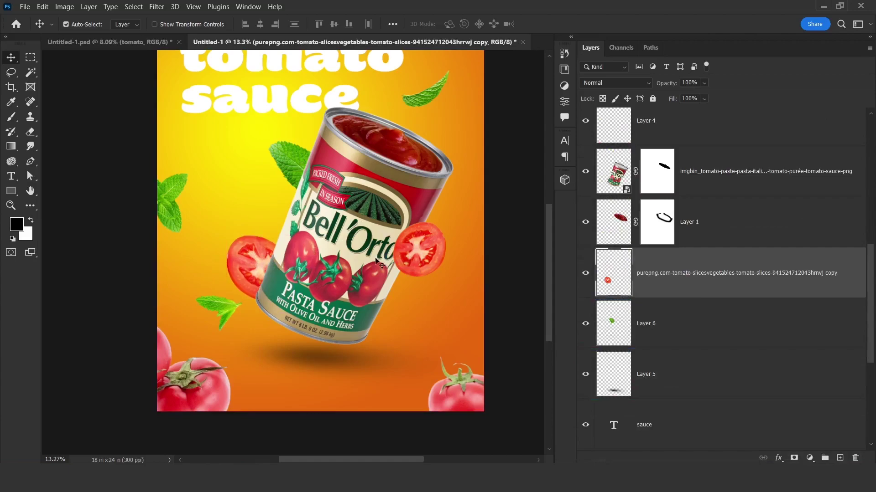
left_click_drag(329, 288, 337, 269)
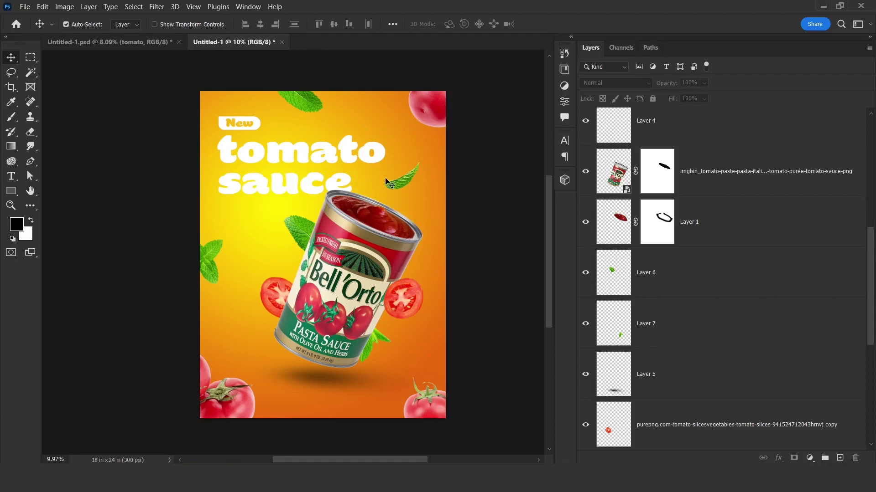
Apply a Gaussian Blur with a 20 px radius to the tomato in the poster's upper-right corner.
left_click(425, 110)
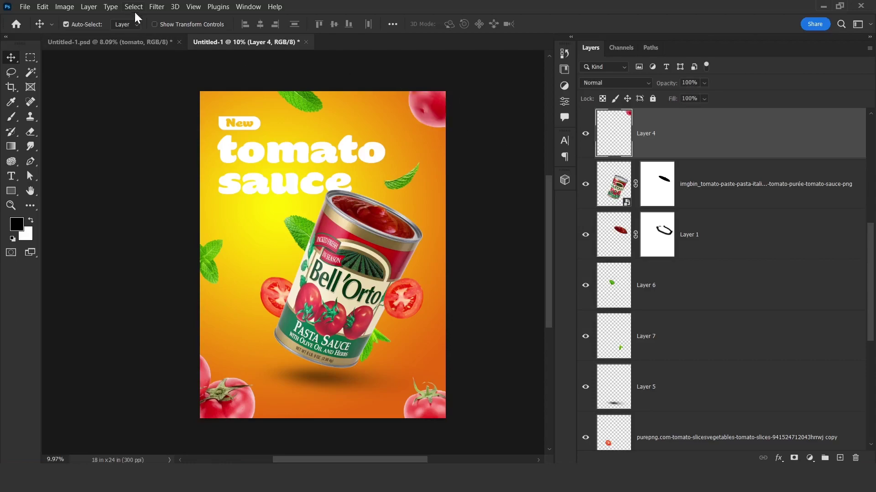
left_click(156, 6)
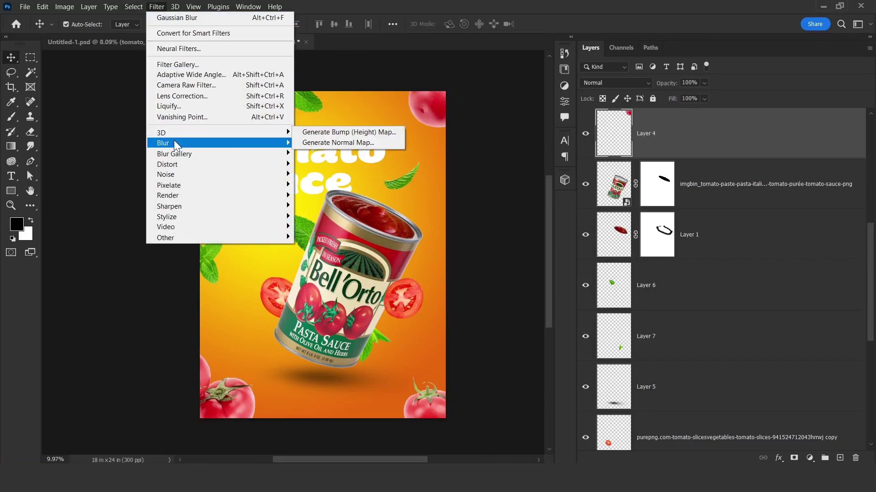
mouse_move(173, 143)
left_click(324, 185)
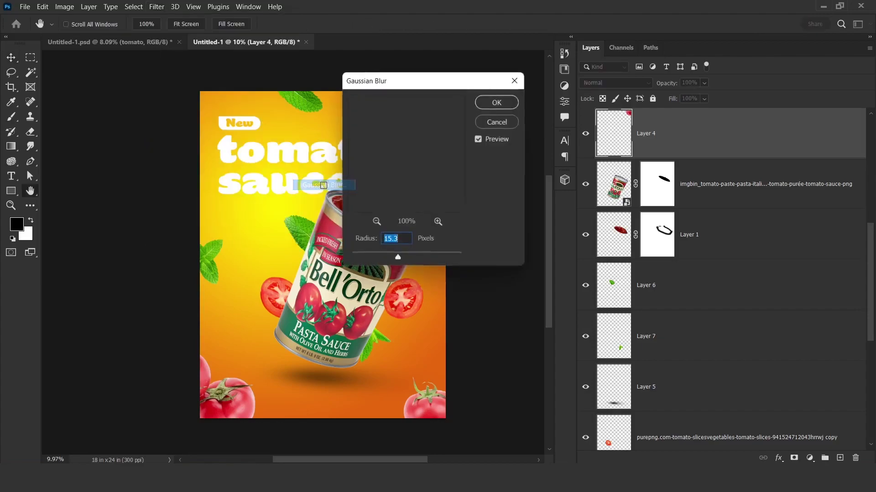
left_click_drag(368, 79, 453, 189)
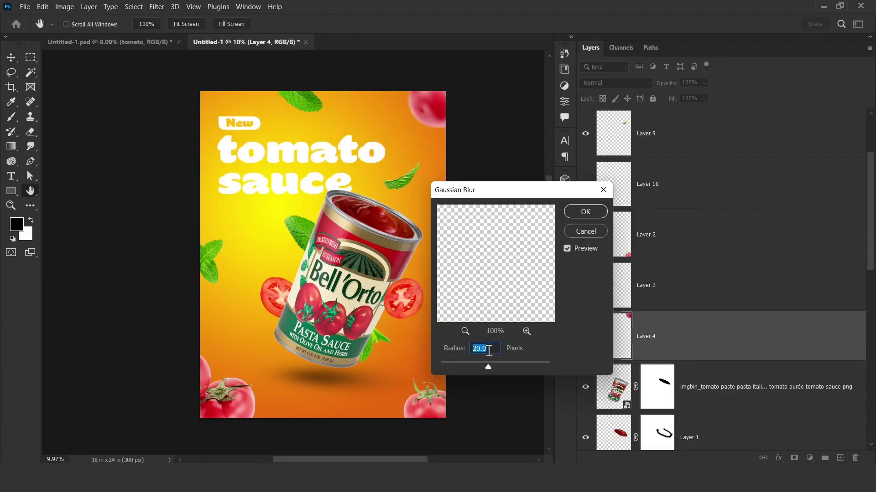
left_click(583, 210)
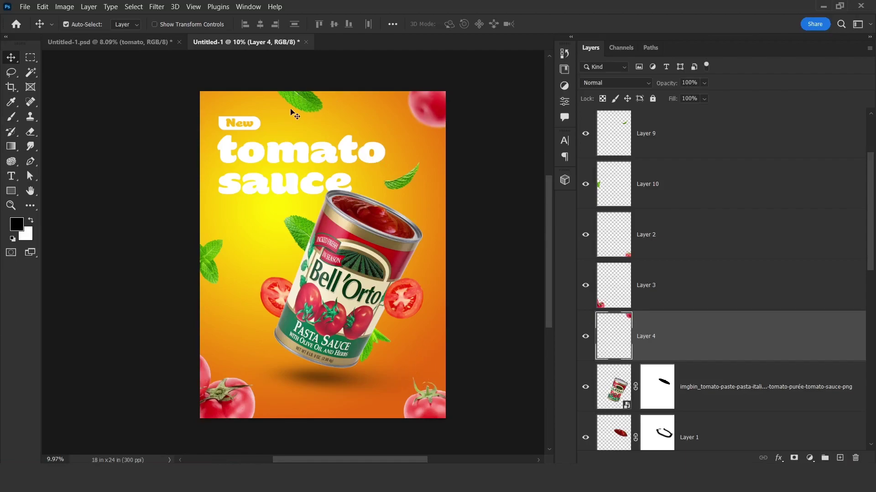
Repeat the same Gaussian Blur on the mint leaves at the poster's top edge and left edge.
left_click(305, 108)
left_click(158, 8)
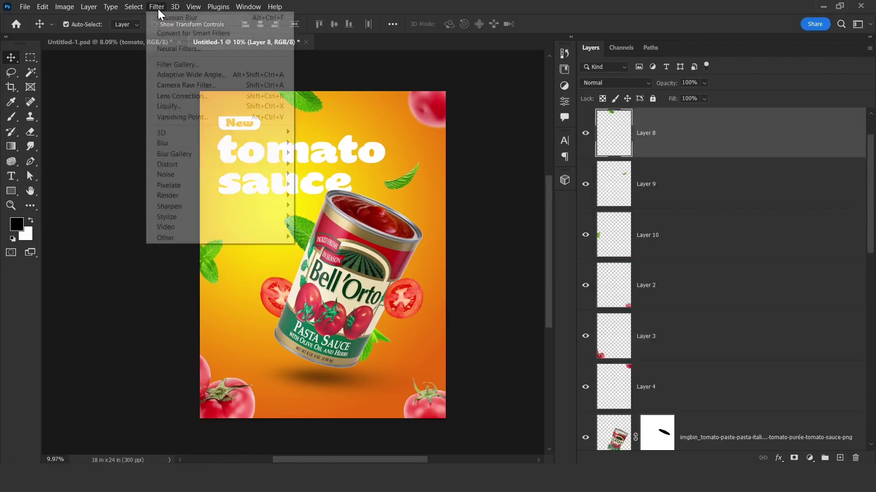
left_click(164, 18)
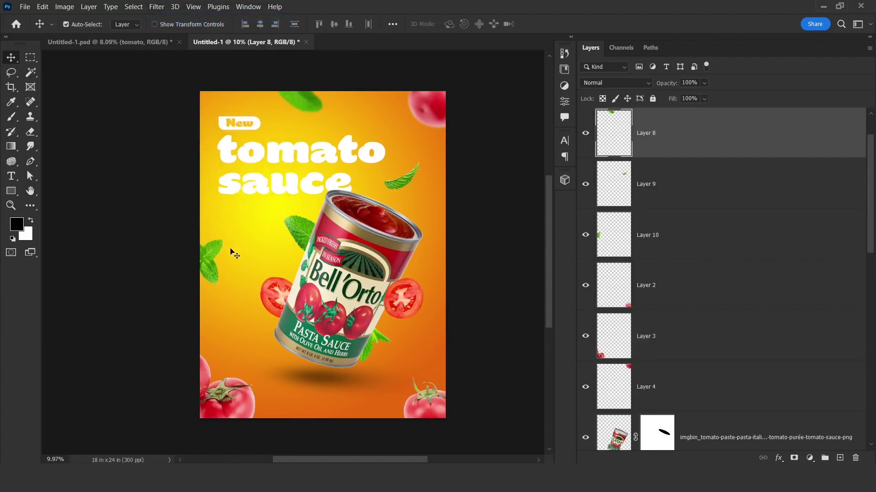
left_click_drag(210, 252, 226, 243)
left_click(211, 255)
left_click(156, 7)
left_click(161, 18)
Repeat the same Gaussian Blur on both lower corner tomatoes and the mint leaf beside the heading.
left_click(224, 395)
left_click(155, 6)
left_click(160, 17)
left_click(424, 401)
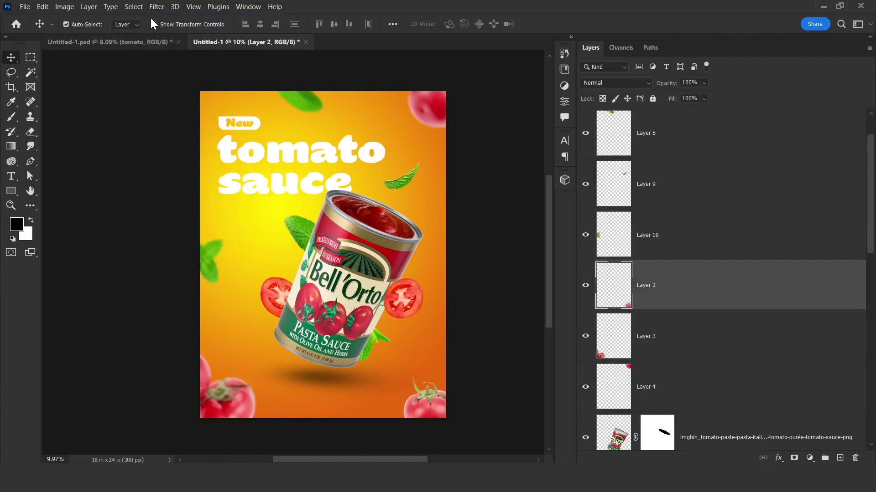
left_click(401, 182)
left_click(156, 6)
left_click(160, 17)
left_click(188, 116)
Apply a Gaussian Blur with a 13 px radius to the tomato slice at the can's right edge.
scroll(381, 299, "up", 7)
left_click(402, 299)
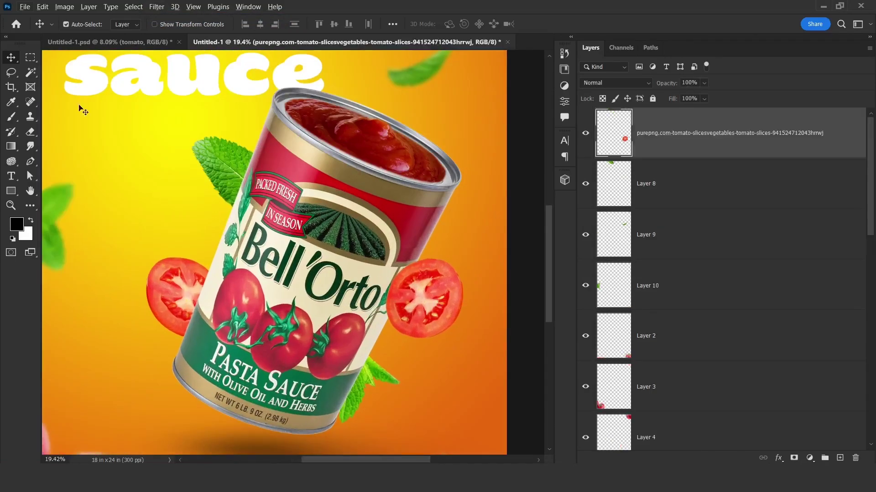
scroll(369, 263, "down", 4)
left_click(156, 7)
mouse_move(177, 142)
left_click(315, 186)
type("13")
left_click(585, 213)
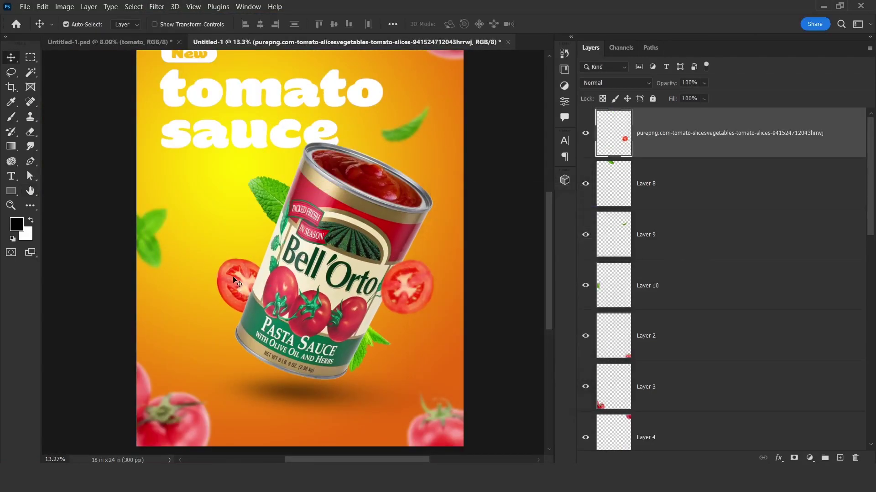
Repeat the 13 px blur on the left tomato slice and the mint leaves behind the can, and deselect the layer.
left_click(233, 280)
left_click(157, 7)
left_click(161, 17)
left_click(269, 201)
left_click(373, 340)
left_click(156, 5)
left_click(161, 18)
scroll(362, 312, "down", 4)
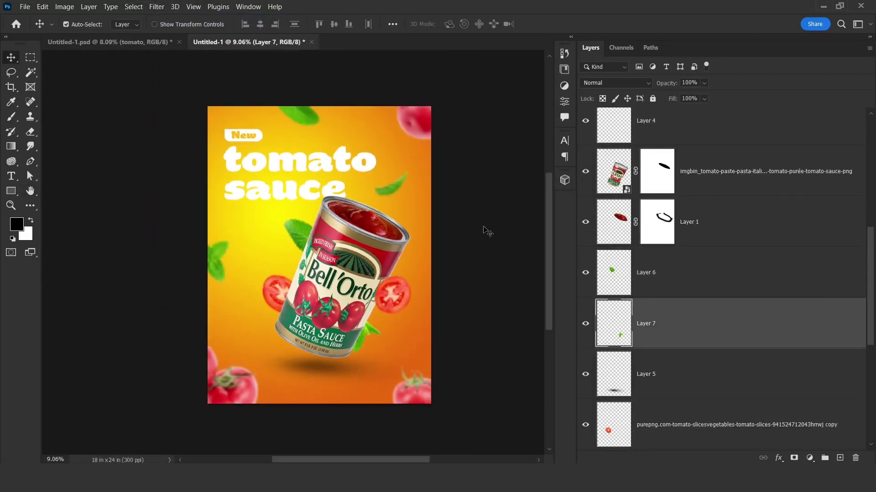
left_click(487, 231)
scroll(384, 294, "down", 2)
scroll(379, 303, "up", 3)
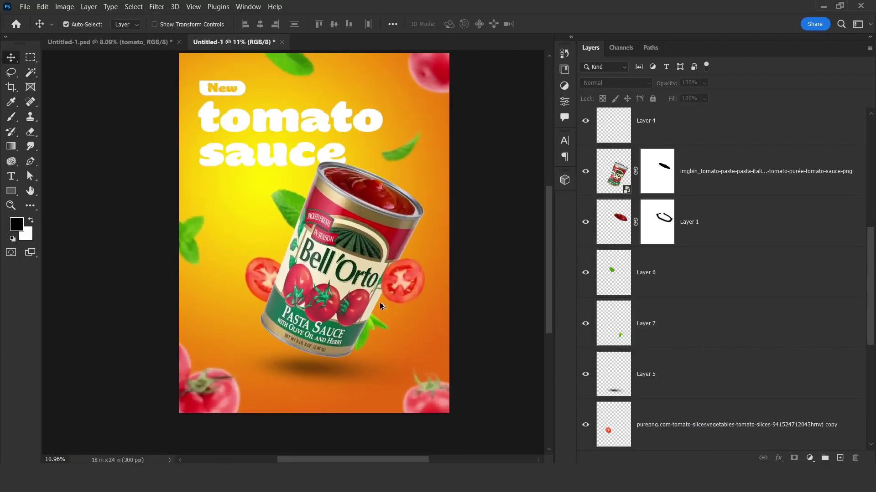
left_click_drag(324, 260, 307, 283)
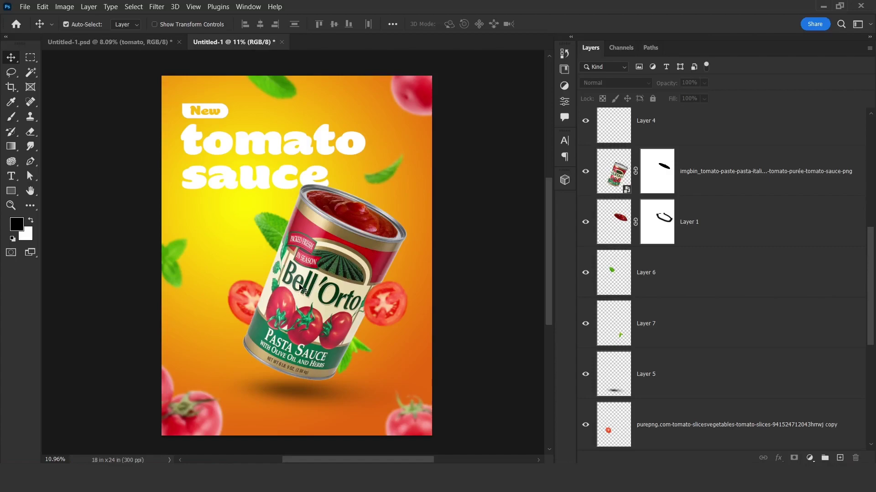
Add a Brightness/Contrast adjustment layer above the can image and clip it to the can layer.
left_click(313, 300)
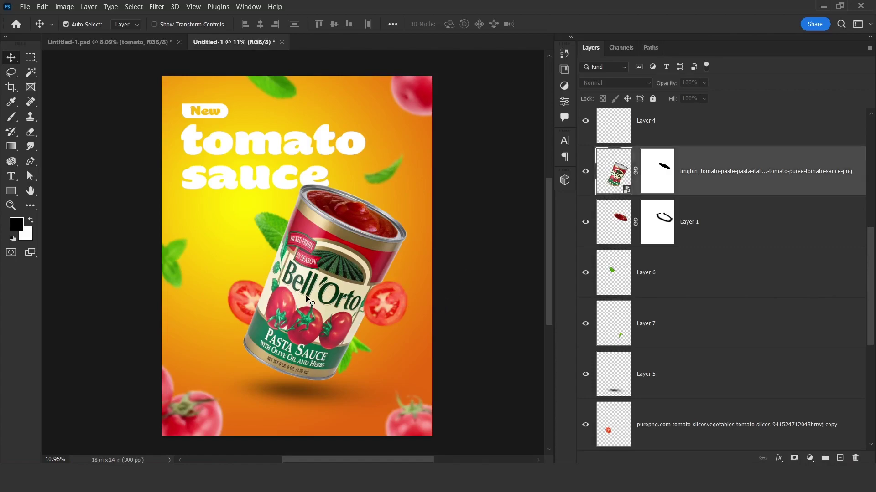
left_click(588, 173)
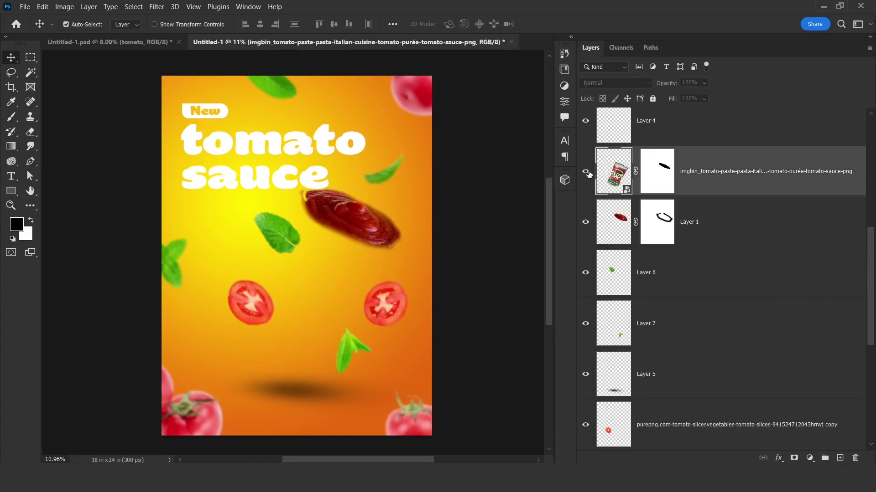
left_click(588, 174)
left_click(810, 458)
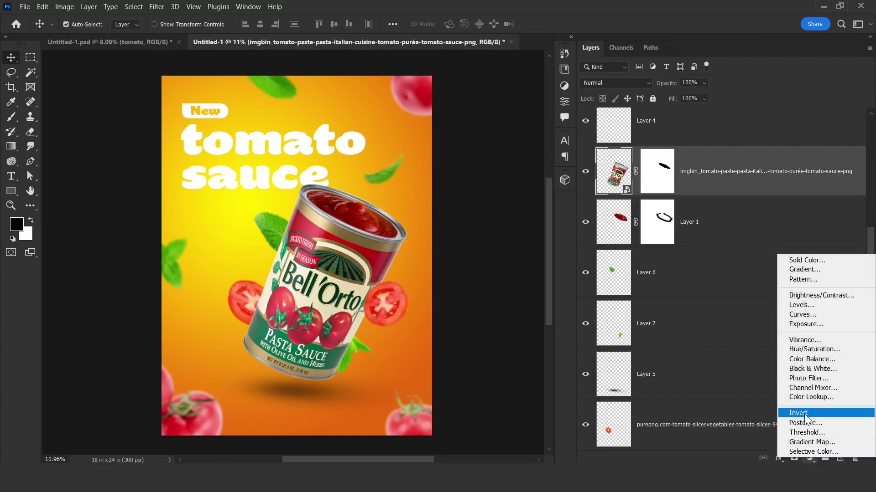
left_click(808, 296)
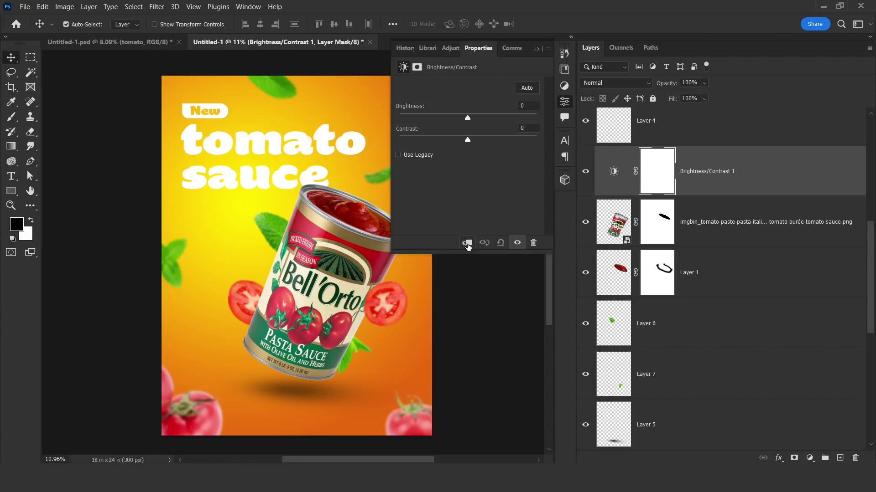
left_click(468, 244)
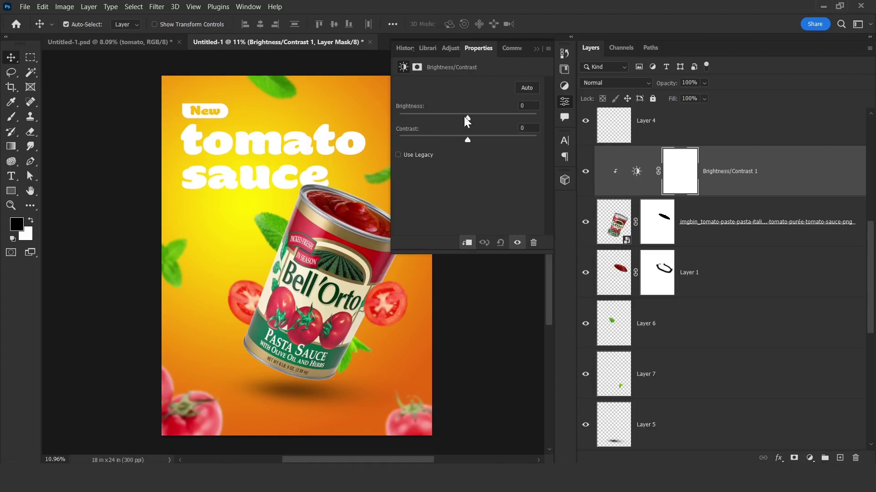
Set the can adjustment's brightness to -99 and contrast to 33, and select its layer mask.
left_click_drag(465, 117, 490, 146)
left_click_drag(431, 114, 422, 119)
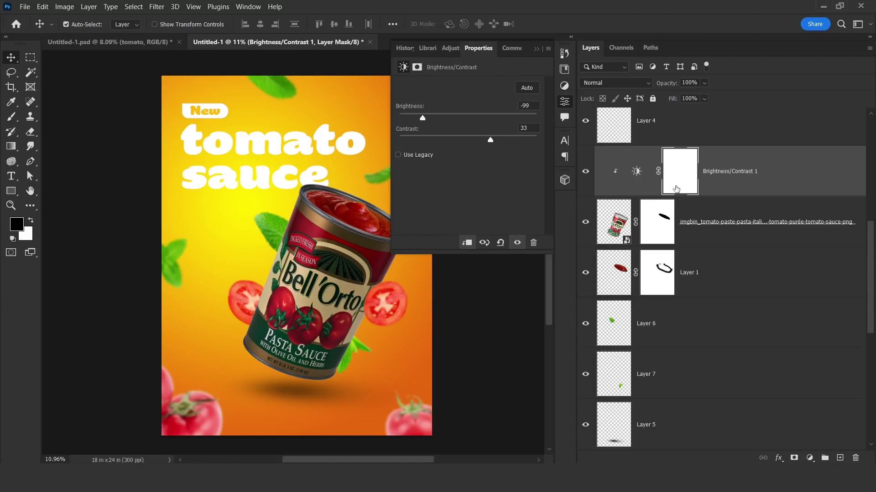
left_click(678, 172)
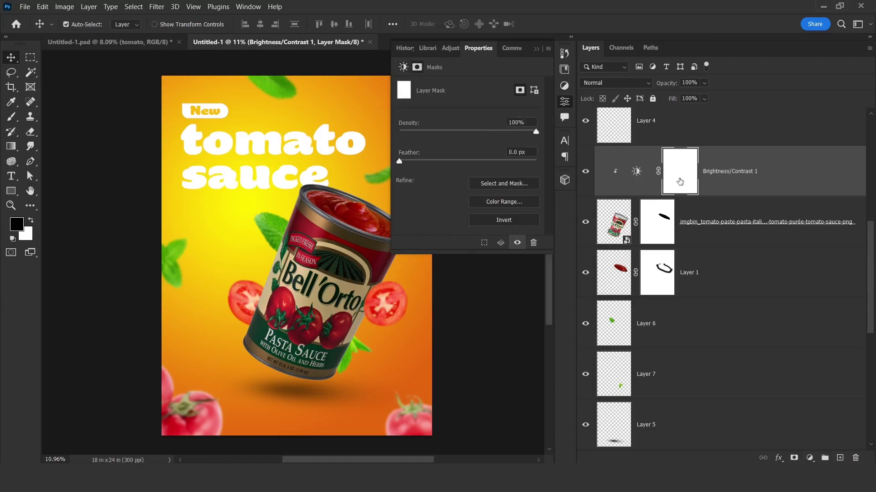
Set up a soft 2691 px brush with 0% hardness and a narrow elliptical tip angled at -120°.
key("b")
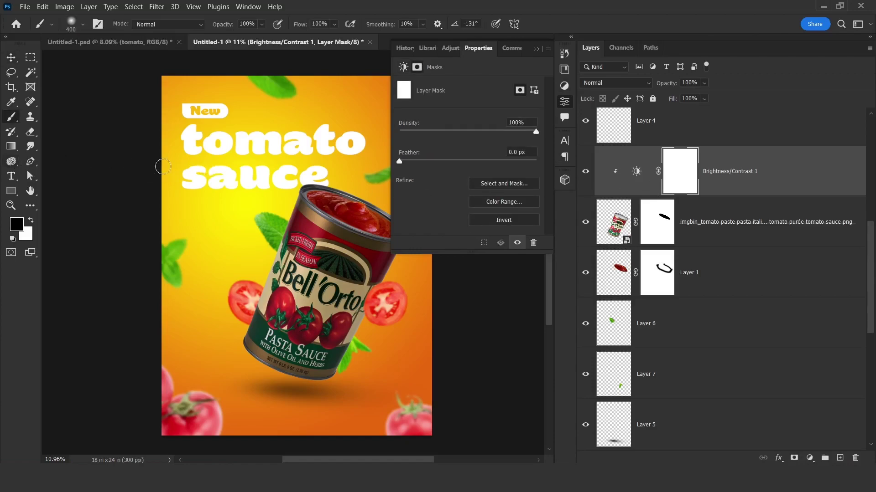
right_click(258, 172)
mouse_move(274, 197)
left_mouse_down()
mouse_move(293, 212)
mouse_move(278, 215)
mouse_move(283, 202)
mouse_move(294, 219)
mouse_move(270, 233)
left_mouse_up()
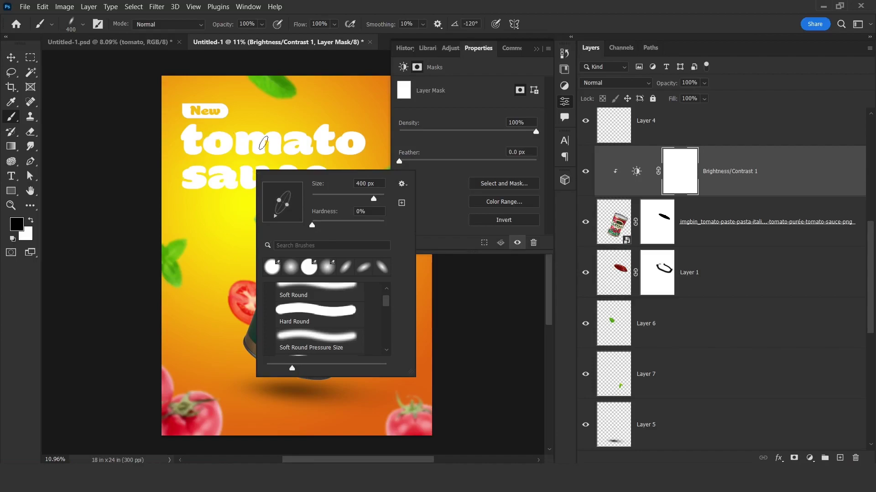
right_click(210, 119)
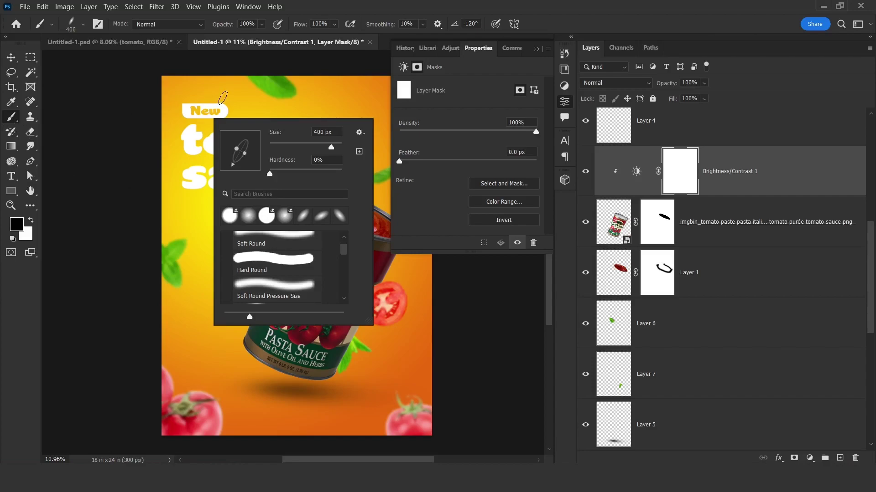
right_click(223, 97)
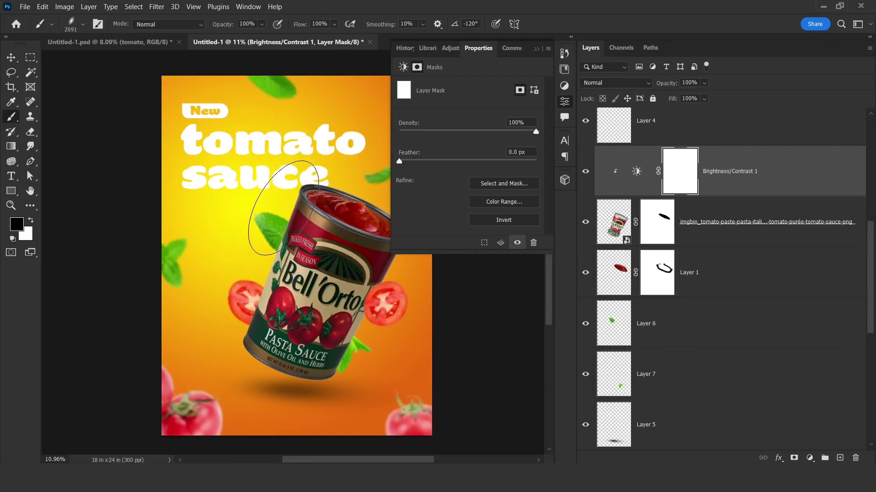
Paint black on the can adjustment's mask along the can's left edge to bring back its brightness there.
left_click(283, 209)
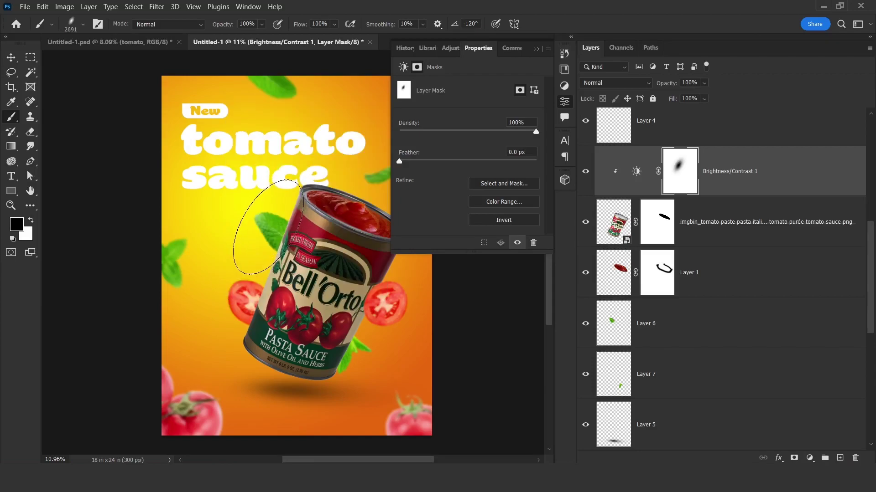
left_click(290, 208)
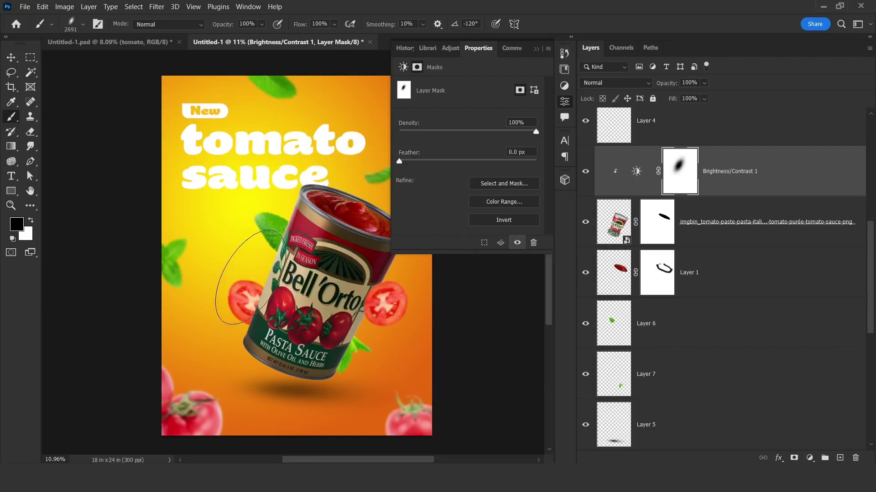
left_click(251, 277)
left_click(233, 351)
Angle the brush tip to -114°, enlarge it to 3187 px, and mask the can adjustment along the can's right edge.
left_click_drag(297, 292, 209, 274)
right_click(274, 243)
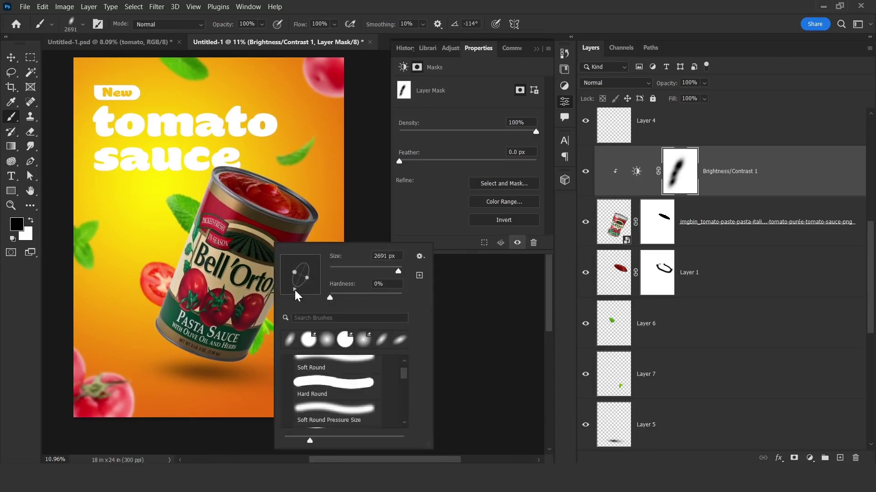
right_click(280, 219, "alt")
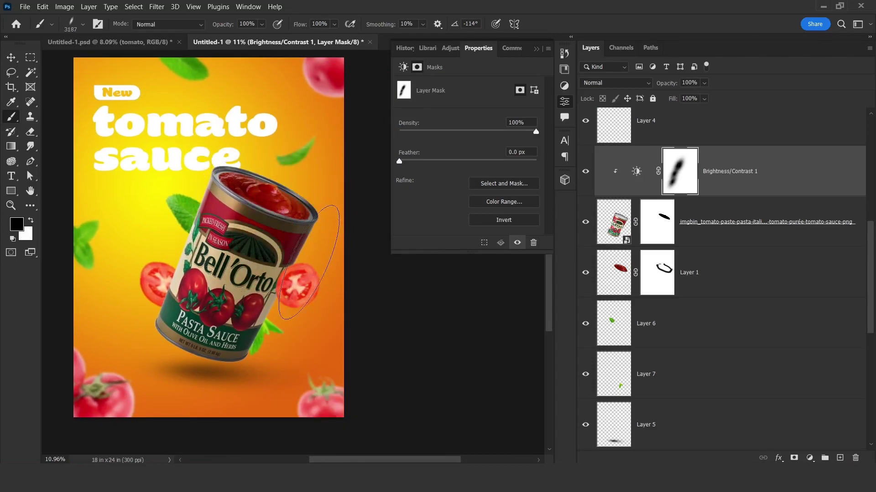
left_click(299, 256)
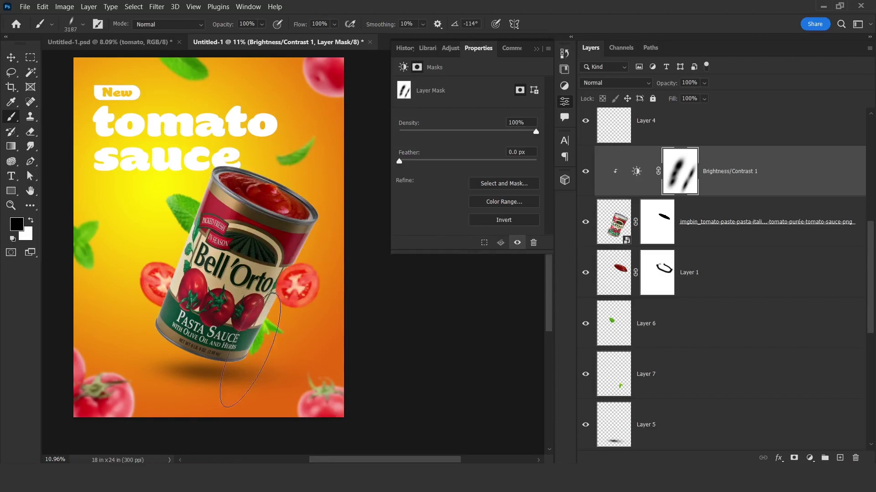
scroll(187, 299, "down", 2)
scroll(172, 303, "up", 6)
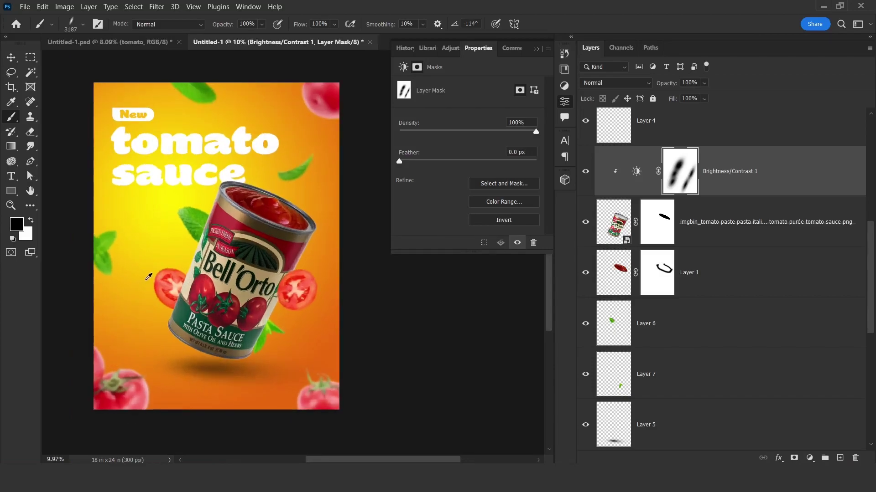
key("ctrl+2")
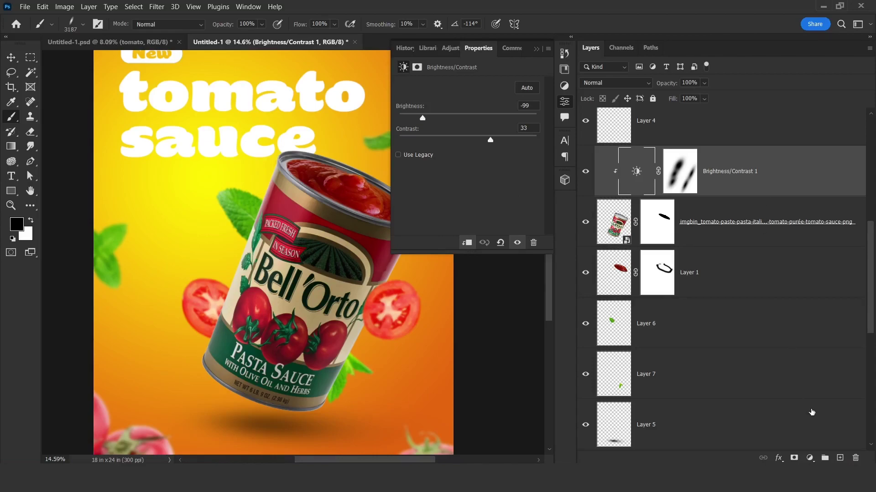
On a new layer above the can adjustment, brush soft yellow light along the can's left side, restricted to the can's outline selection.
left_click(841, 459)
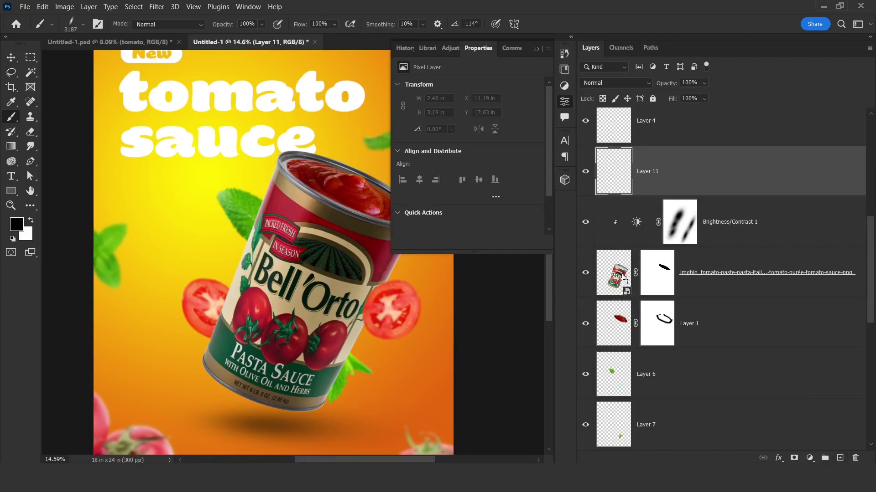
left_click(619, 279, "ctrl")
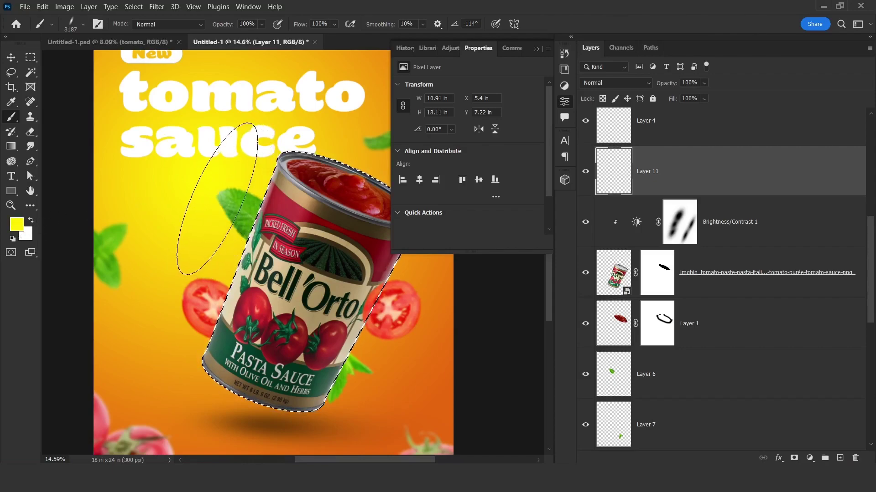
right_click(208, 195)
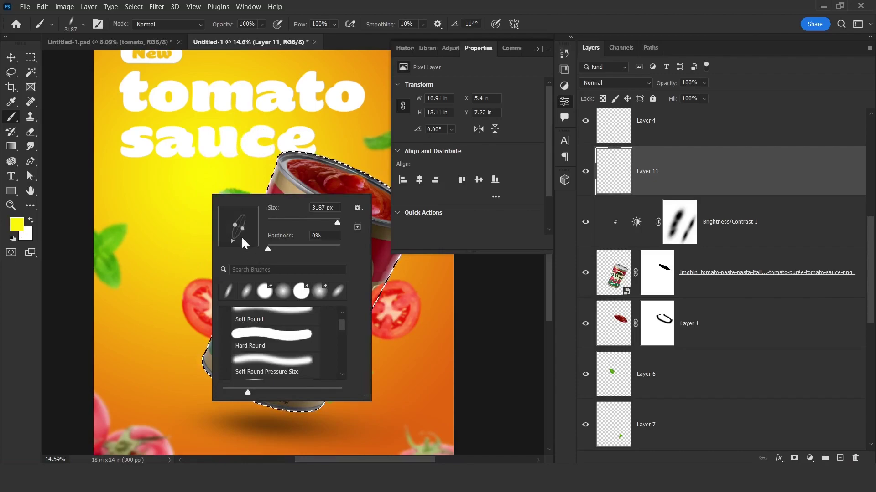
left_click_drag(183, 171, 203, 173, "alt")
mouse_move(162, 143)
left_mouse_down()
mouse_move(126, 240)
mouse_move(84, 314)
left_mouse_up()
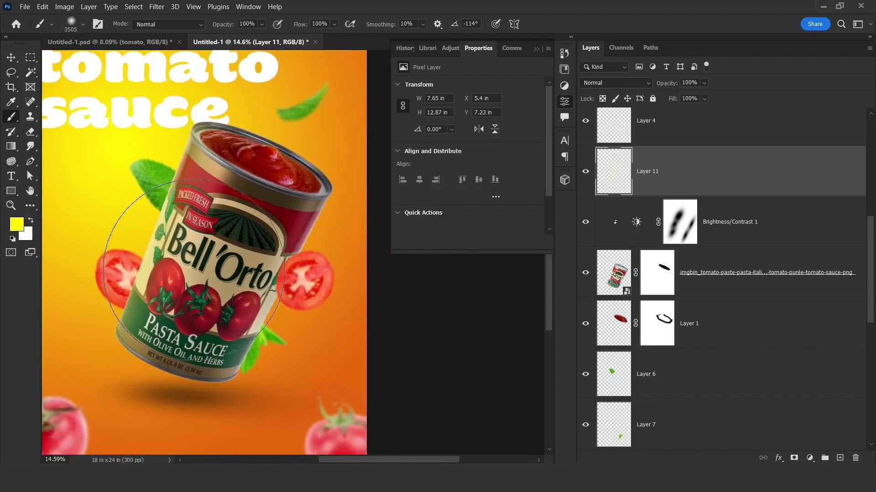
scroll(194, 270, "down", 3)
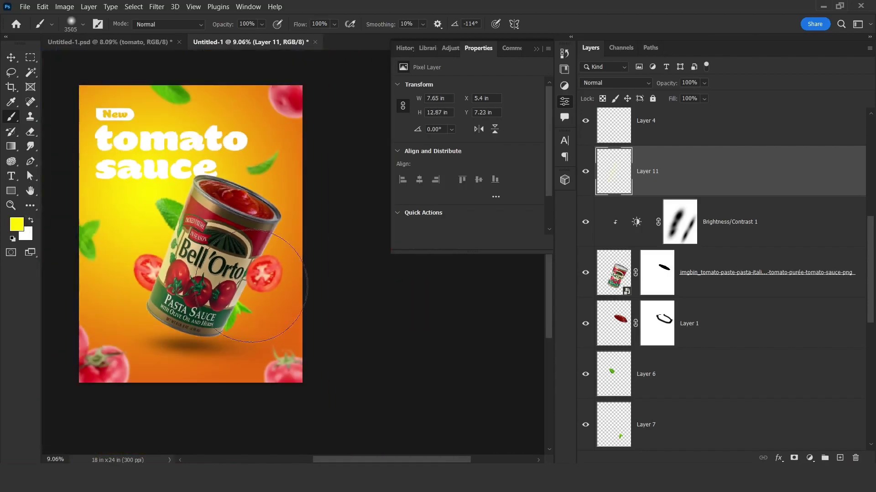
scroll(209, 223, "up", 2)
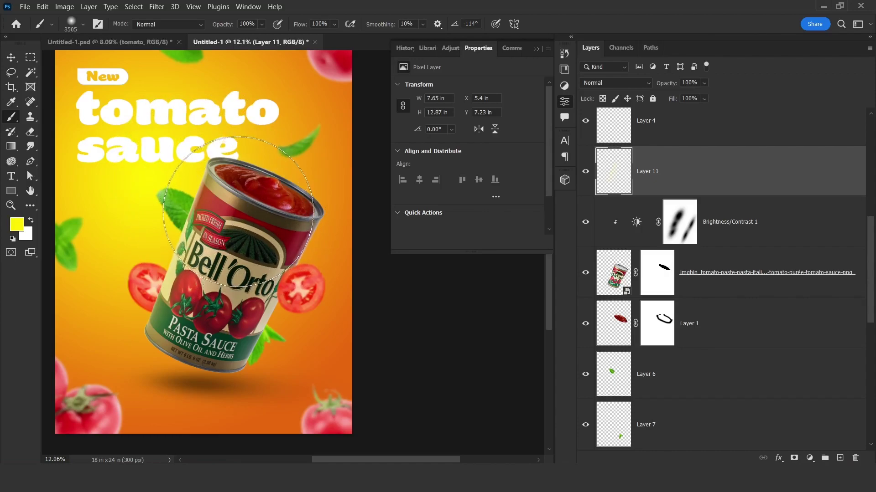
Restore the can selection, add yellow light on the can's right side with a 1343 px brush, and deselect.
left_click_drag(226, 199, 256, 206)
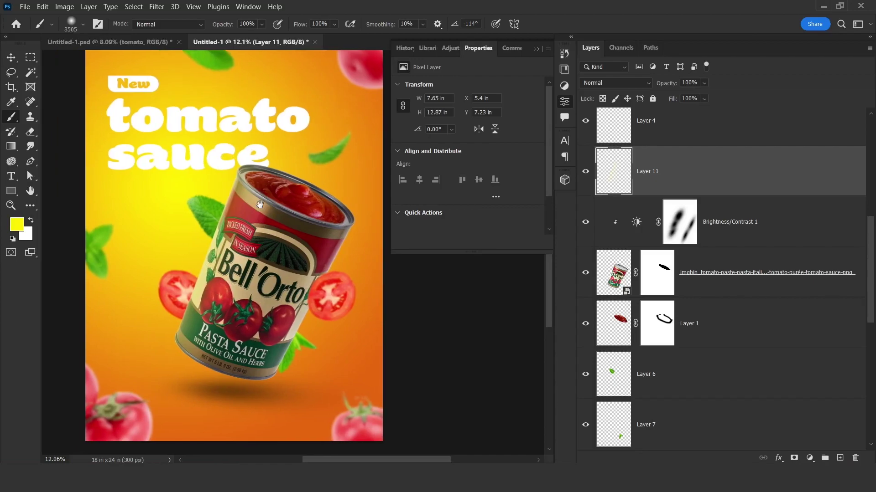
left_click_drag(270, 248, 201, 251)
key("ctrl+z")
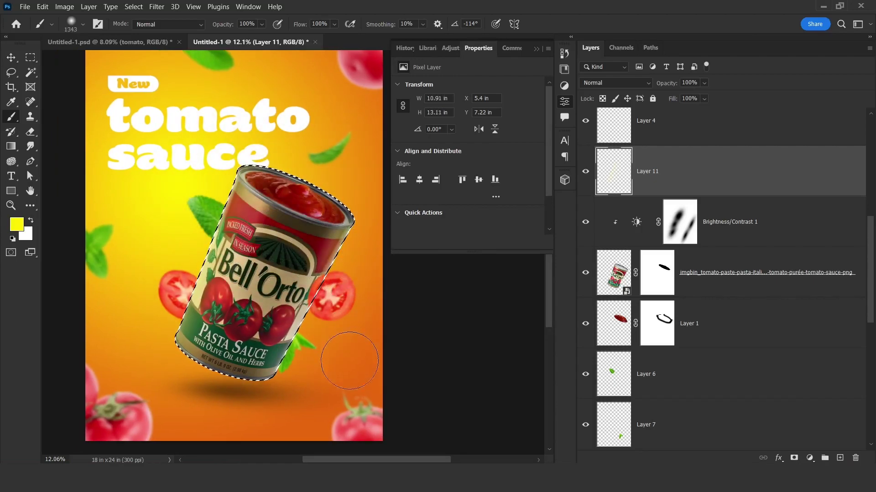
key("ctrl+d")
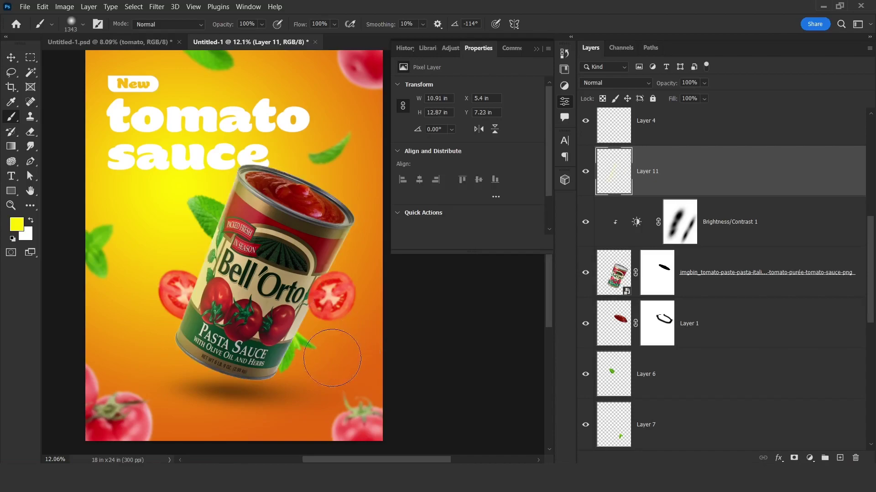
Clip a Brightness/Contrast adjustment layer to the right tomato slice with brightness -81 and contrast -27.
scroll(257, 232, "down", 1)
key("v")
scroll(275, 213, "up", 1)
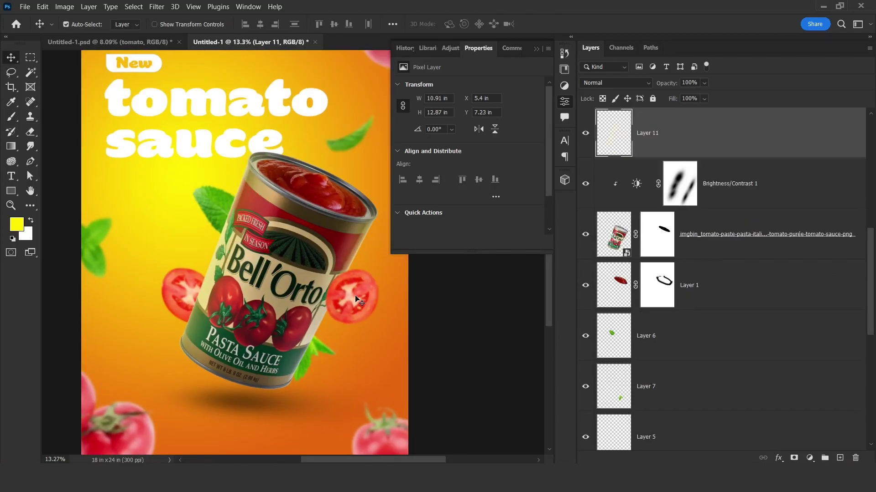
left_click(355, 294)
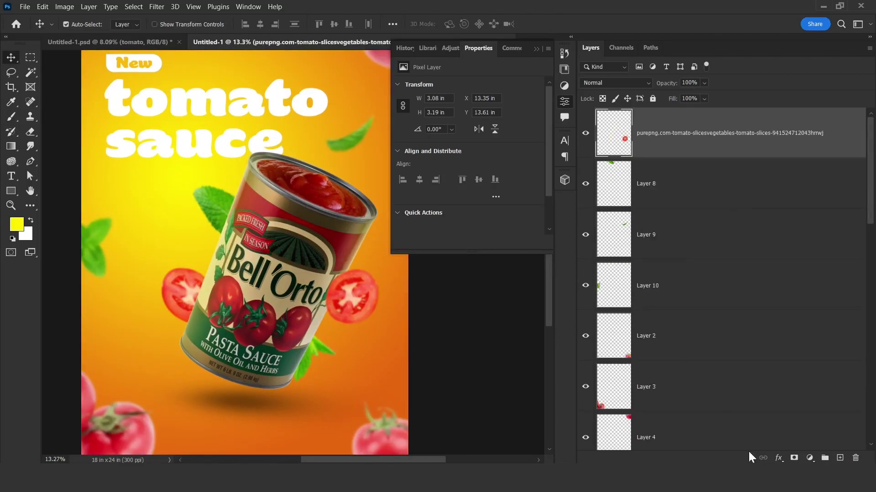
left_click(809, 459)
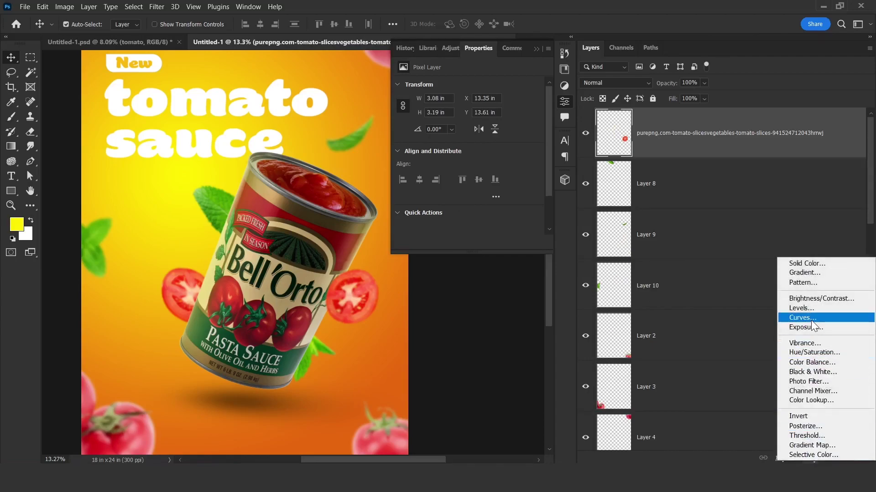
left_click(813, 301)
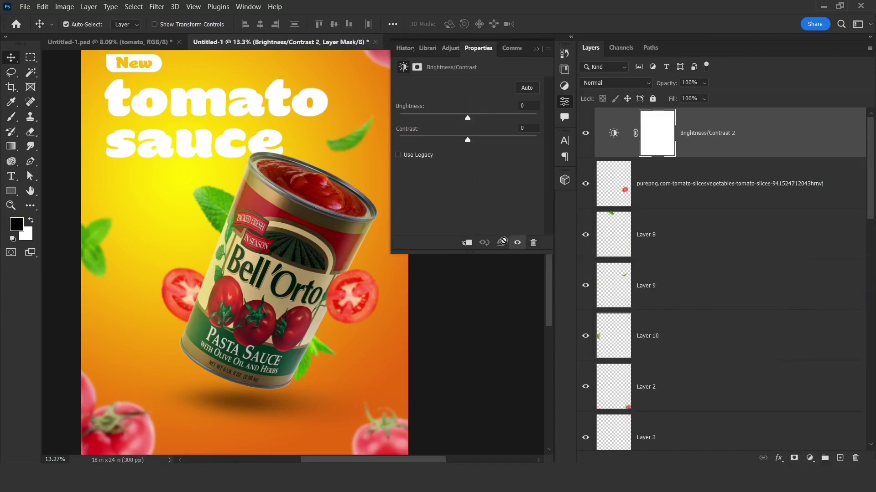
left_click(465, 244)
left_click_drag(460, 119, 430, 120)
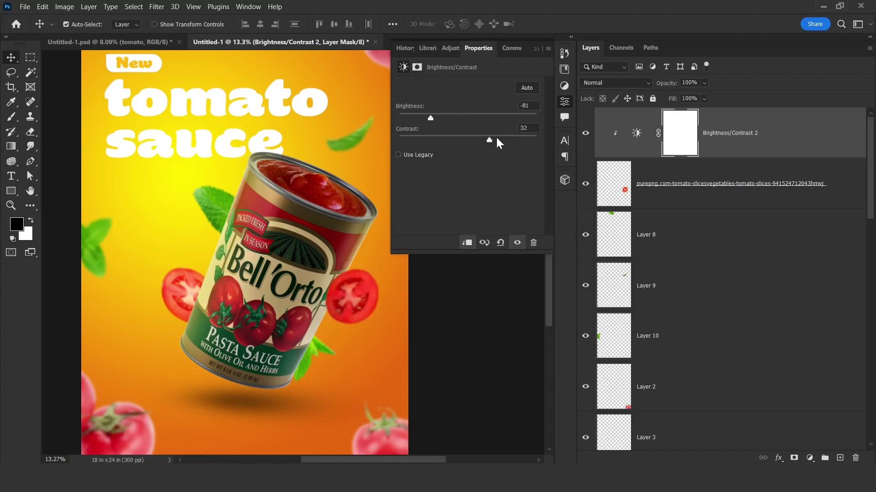
left_click_drag(499, 143, 432, 152)
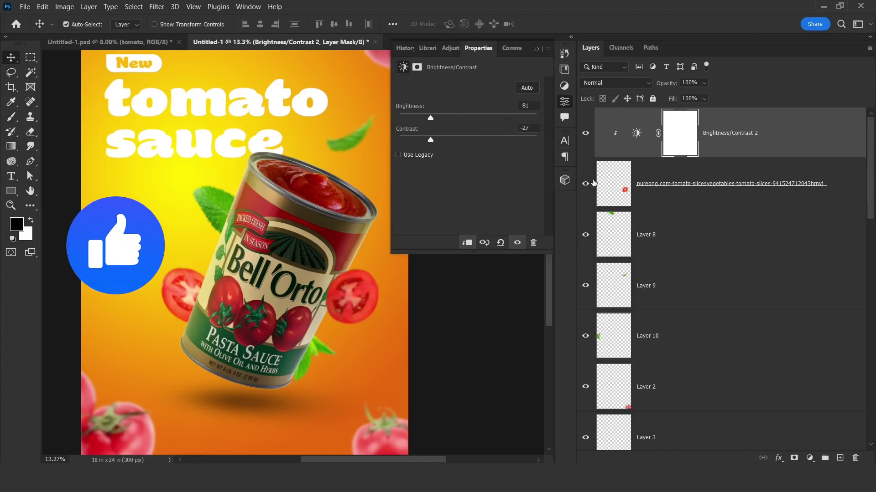
Paint black on the right tomato slice's adjustment mask along its outer edge, discarding the stroke made beside the can.
left_click(689, 140)
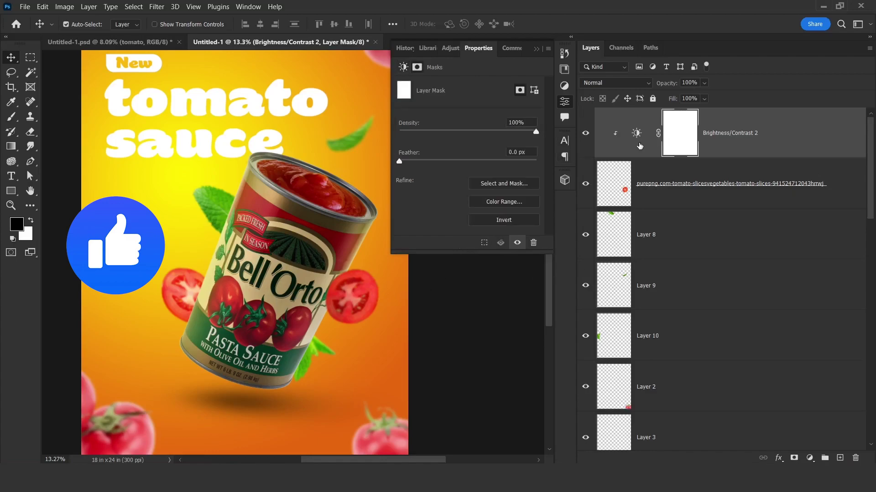
key("b")
left_click(314, 301)
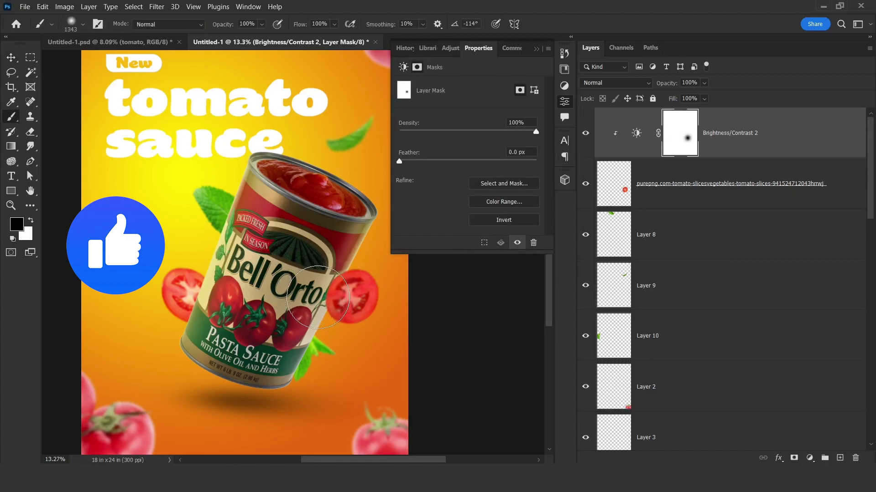
key("ctrl+z")
key("ctrl+z")
left_click(380, 290)
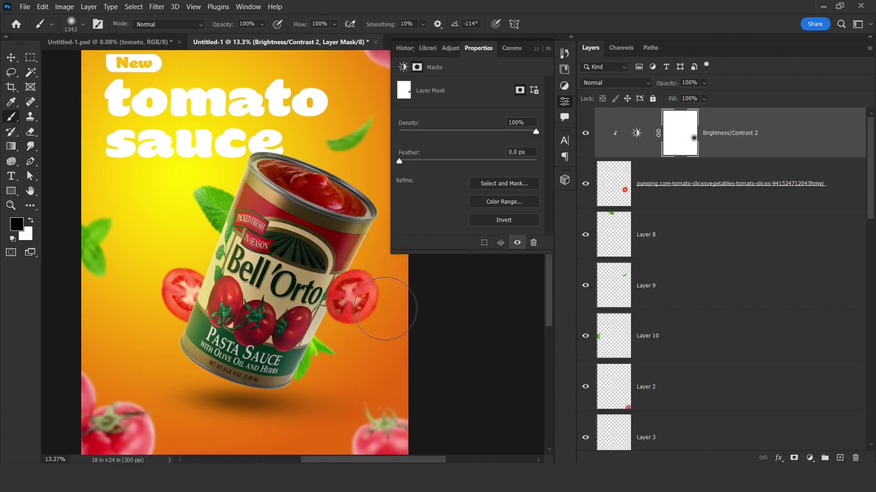
left_click(385, 314)
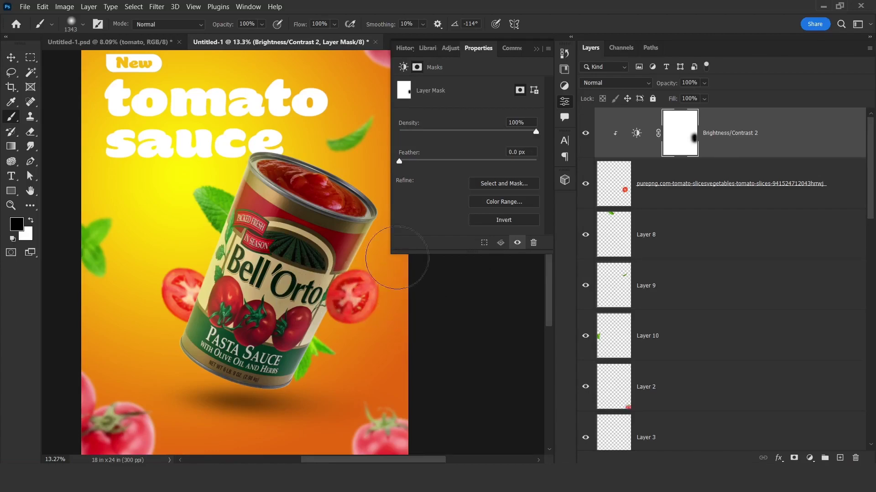
Refine the right slice's adjustment mask with alternating black and white brush strokes on its inner and outer sides.
left_click(636, 133)
left_click(680, 133)
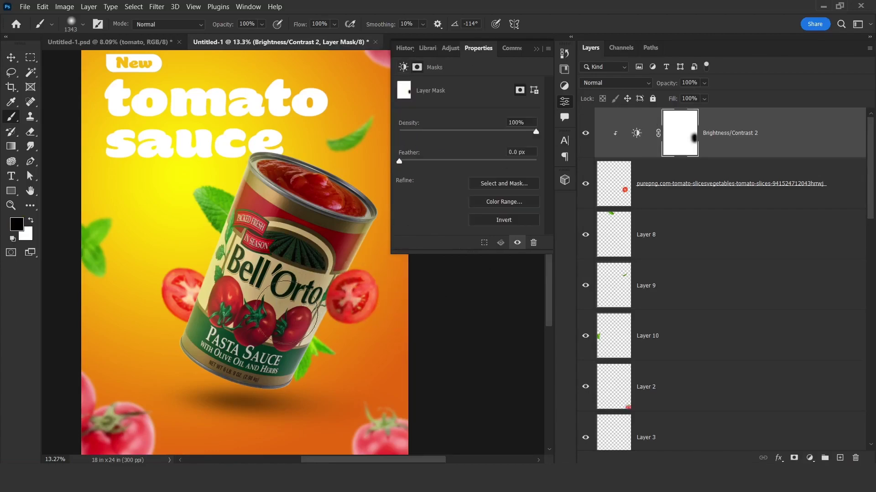
left_click(314, 297)
key("x")
left_click(375, 288)
key("x")
left_click(316, 287)
left_click_drag(315, 288, 355, 300)
Add a Brightness/Contrast adjustment layer above the left tomato slice and clip it to that slice.
key("v")
left_click(220, 304)
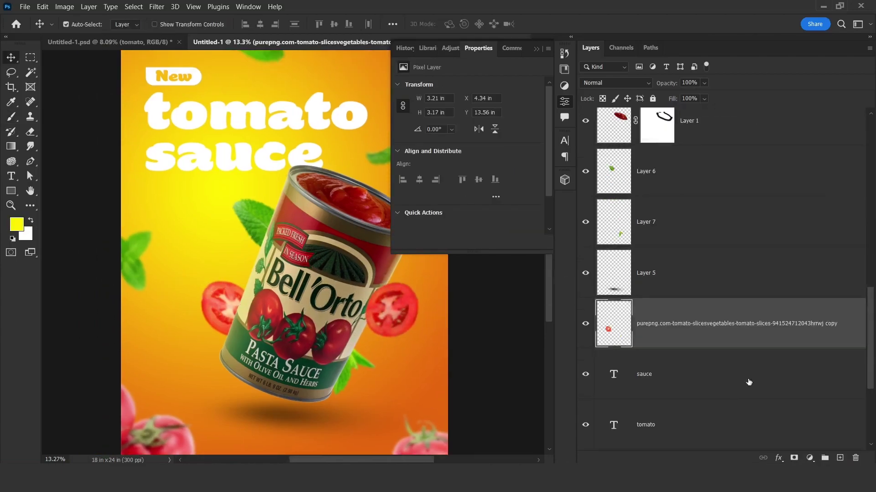
left_click(809, 458)
left_click(802, 292)
left_click(466, 242)
Lower the left slice adjustment's brightness and contrast, and paint black on its mask at the slice's outer edge.
left_click_drag(468, 118, 422, 117)
mouse_move(467, 139)
left_mouse_down()
mouse_move(414, 139)
mouse_move(414, 119)
left_mouse_up()
key("b")
left_click(203, 294)
Add a Vibrance adjustment clipped to the left tomato slice, with vibrance -17 and saturation +3.
left_click(715, 375)
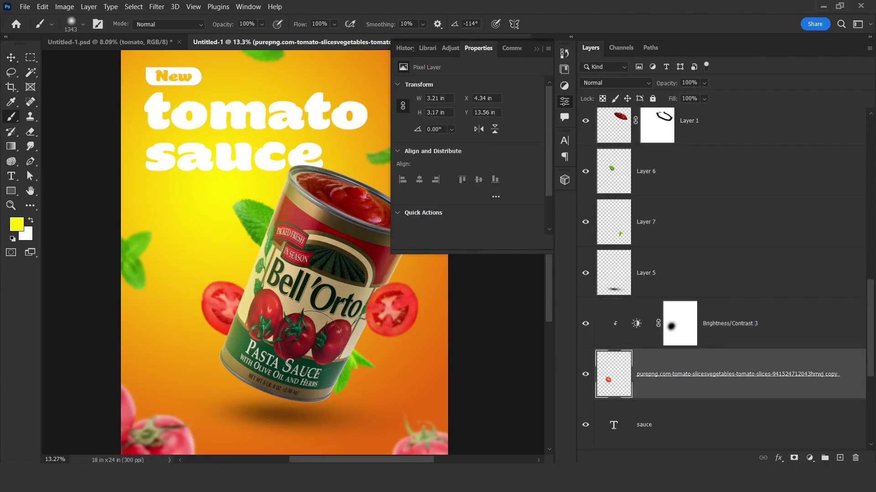
left_click_drag(264, 301, 236, 304)
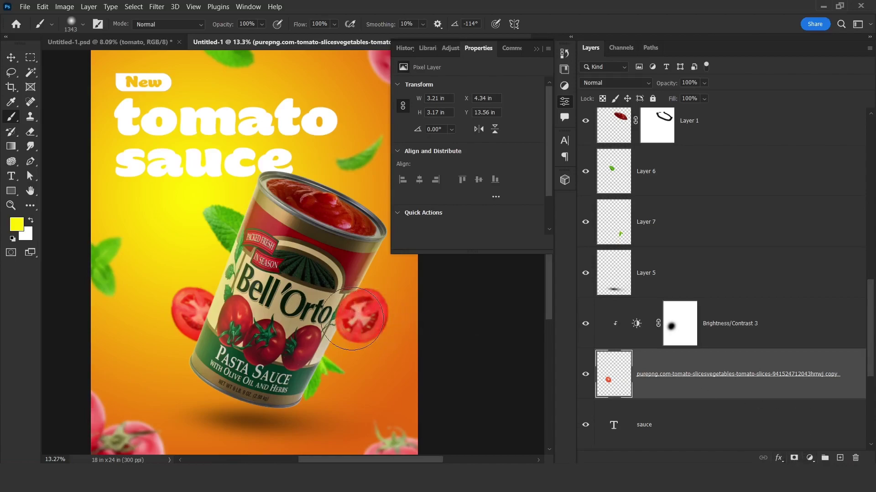
left_click(810, 458)
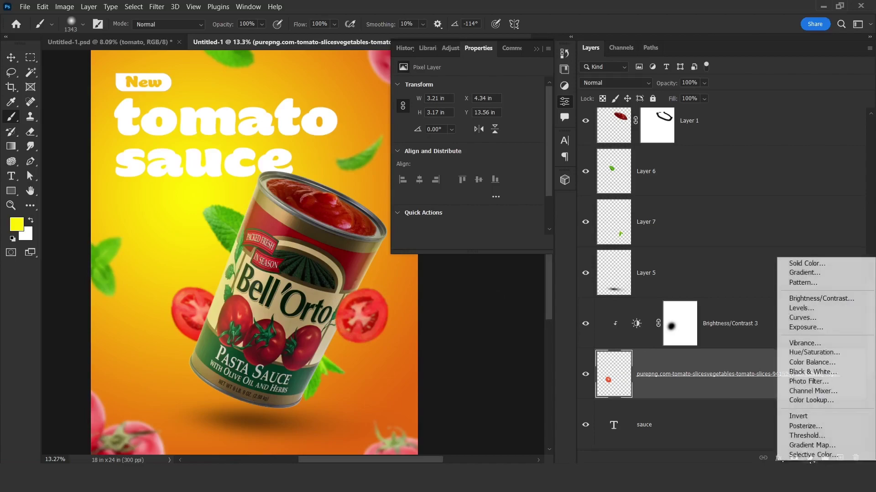
left_click(805, 344)
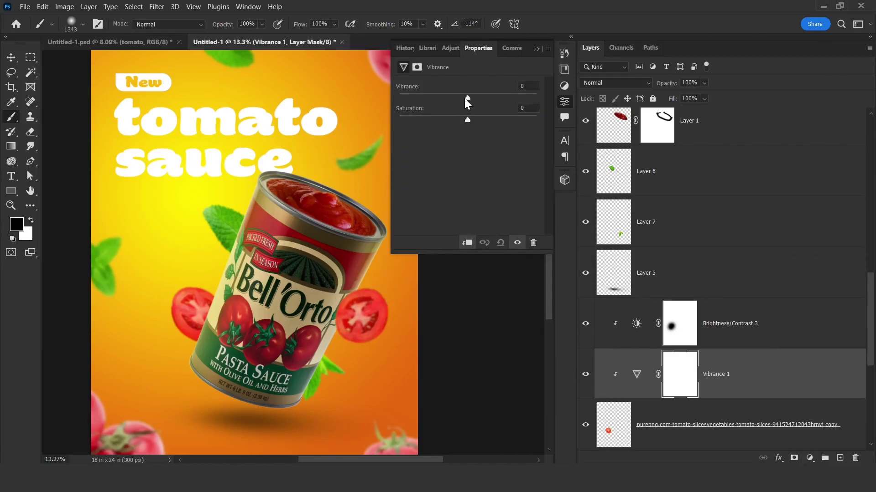
left_click_drag(465, 98, 466, 122)
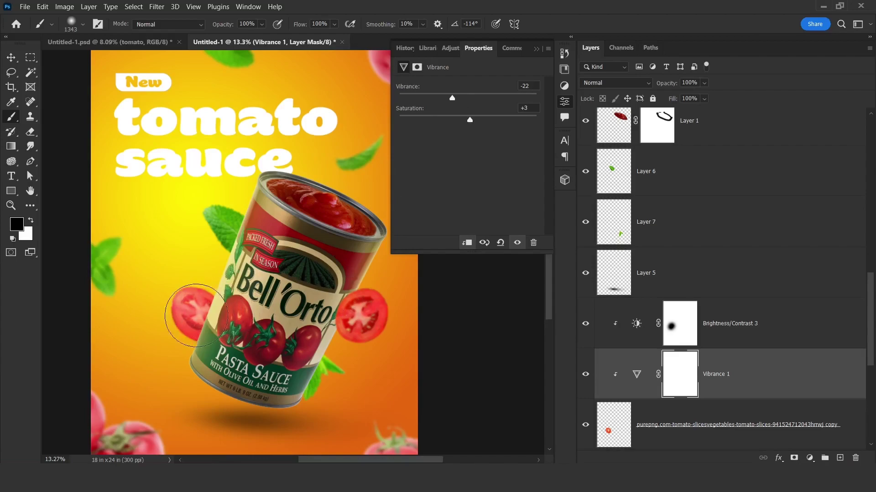
scroll(204, 313, "down", 2)
scroll(164, 314, "up", 3)
left_click_drag(453, 97, 456, 96)
Paint black with a smaller soft brush on the left slice's Brightness/Contrast mask, around its outer side.
right_click(171, 289, "alt")
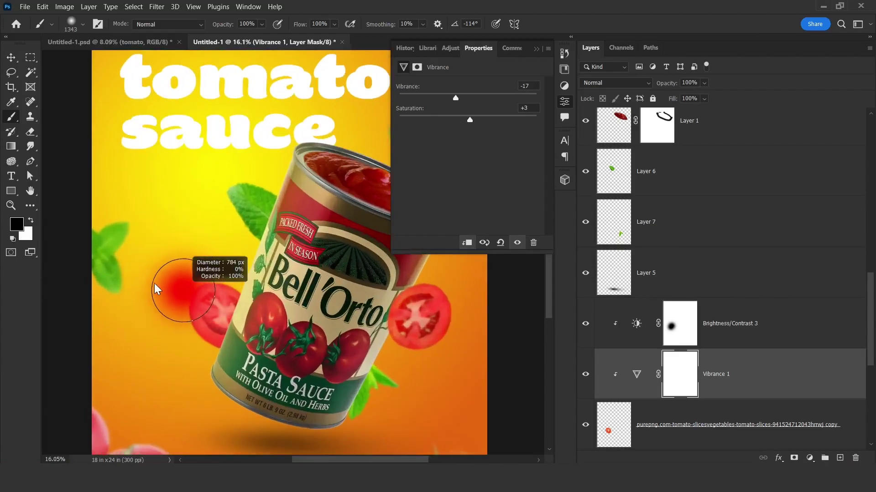
left_click(679, 323)
key("x")
key("x")
right_click(180, 272, "alt")
mouse_move(228, 292)
left_mouse_down()
mouse_move(210, 311)
mouse_move(186, 289)
mouse_move(192, 338)
left_mouse_up()
key("x")
key("x")
Lower the left slice's saturation slightly and add a clipped Levels adjustment directly above the slice, with output white level 195.
left_click(637, 374)
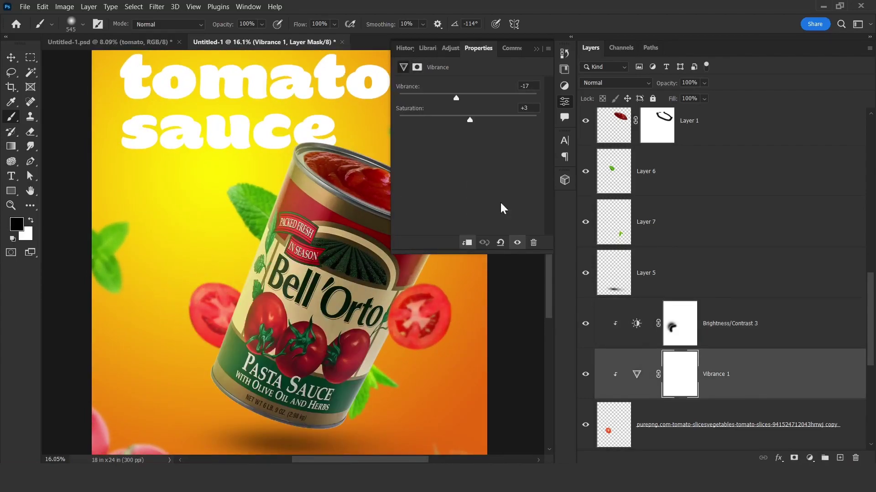
left_click_drag(470, 121, 465, 122)
left_click(685, 428)
left_click(809, 459)
left_click(801, 306)
left_click_drag(474, 170, 459, 169)
left_click_drag(415, 202, 439, 201)
left_click_drag(538, 202, 509, 201)
left_click_drag(439, 202, 420, 201)
left_click_drag(460, 170, 471, 176)
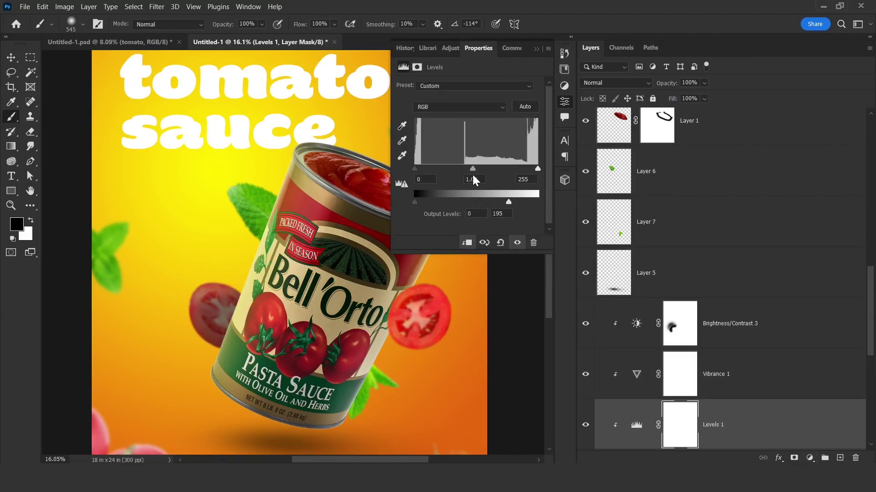
Paint black on the left slice's Brightness/Contrast and Levels masks along its outer edge, so the shading stays beside the can.
scroll(699, 229, "down", 2)
left_click(681, 224)
mouse_move(186, 319)
left_mouse_down()
mouse_move(200, 315)
mouse_move(178, 324)
mouse_move(217, 279)
left_mouse_up()
left_click(679, 324)
scroll(233, 344, "down", 6)
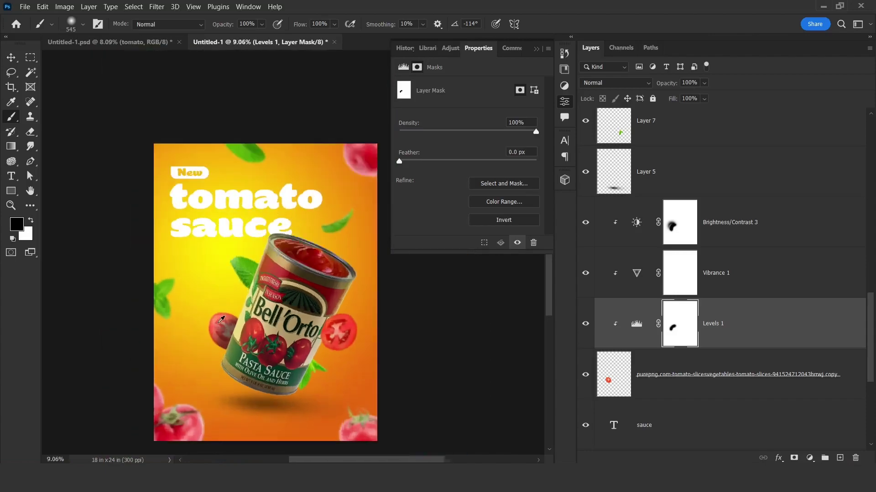
scroll(219, 323, "up", 8)
right_click(241, 314, "alt")
left_click(679, 224)
scroll(364, 338, "down", 6)
scroll(391, 348, "up", 5)
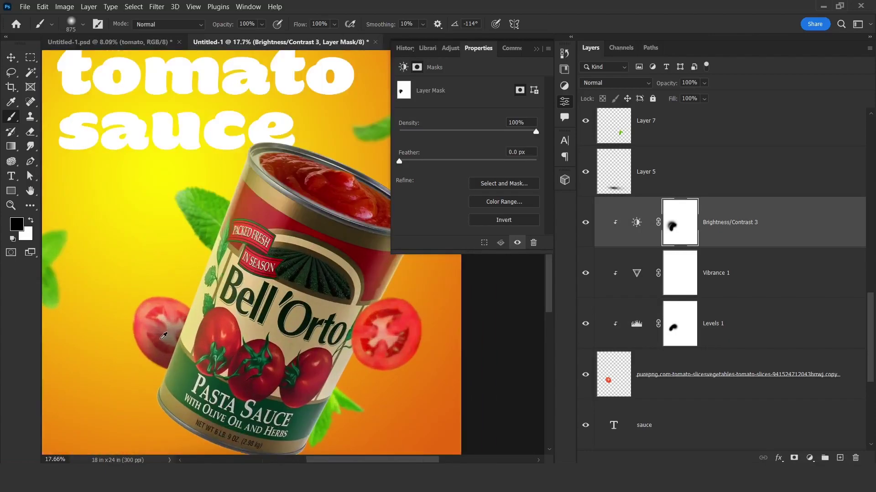
Add a clipped Vibrance adjustment directly above the right tomato slice and lower its vibrance and saturation.
key("v")
left_click(390, 348)
left_click(623, 179)
left_click(810, 458)
left_click(790, 336)
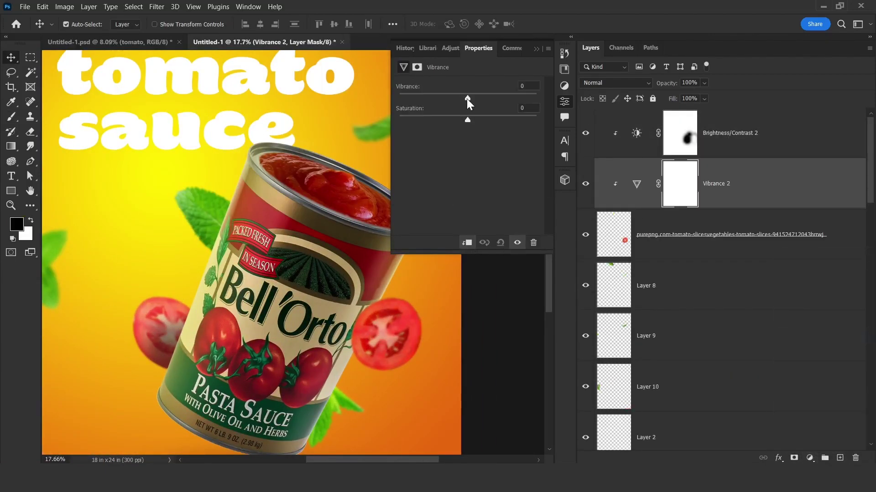
left_click_drag(466, 98, 453, 98)
left_click_drag(467, 119, 458, 119)
Refine the right slice's Brightness/Contrast mask with soft brush strokes across its middle and lower outer edge.
left_click(705, 249)
left_click(679, 133)
key("b")
left_click(401, 332)
key("x")
mouse_move(401, 333)
left_mouse_down()
mouse_move(365, 317)
mouse_move(421, 316)
mouse_move(418, 352)
left_mouse_up()
left_click(636, 183)
left_click(703, 229)
left_click(680, 133)
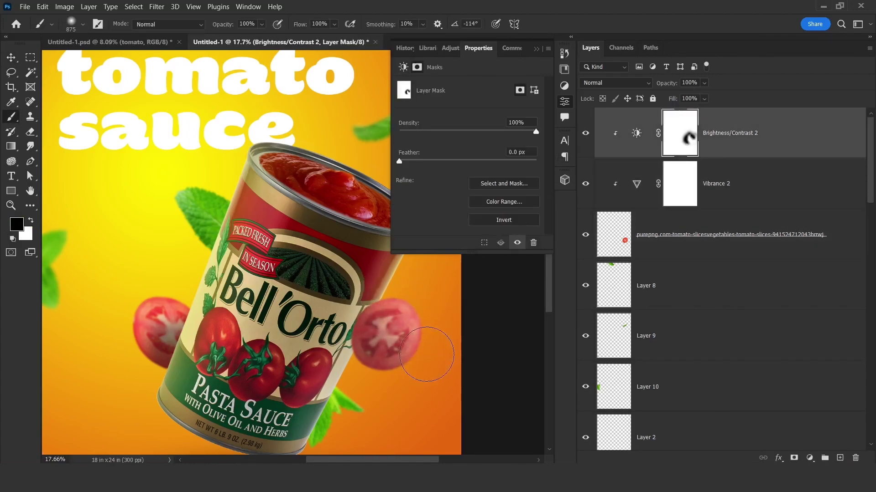
scroll(432, 388, "down", 4)
scroll(435, 392, "up", 3)
Set the right slice's Vibrance adjustment to vibrance +16 and saturation -5.
key("v")
left_click(626, 194)
left_click_drag(459, 97, 467, 125)
scroll(341, 325, "down", 2)
scroll(342, 324, "up", 2)
scroll(349, 331, "down", 2)
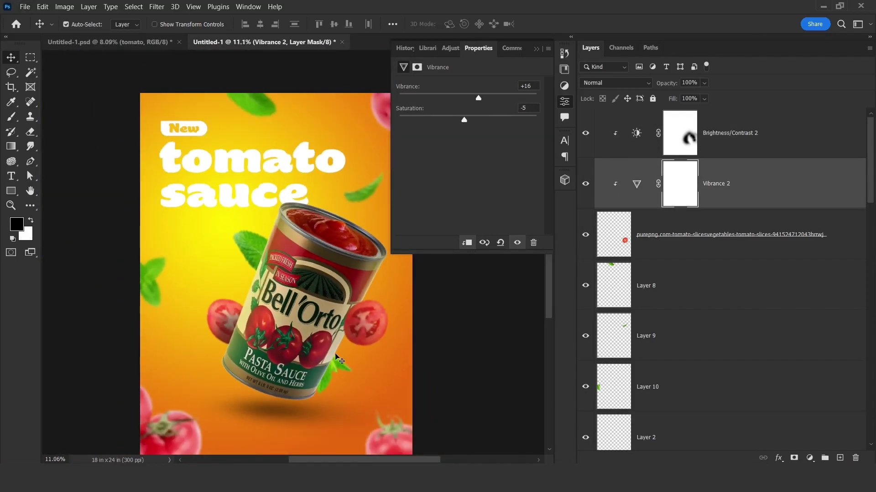
scroll(349, 331, "up", 2)
scroll(349, 332, "up", 1)
left_click_drag(349, 319, 282, 311)
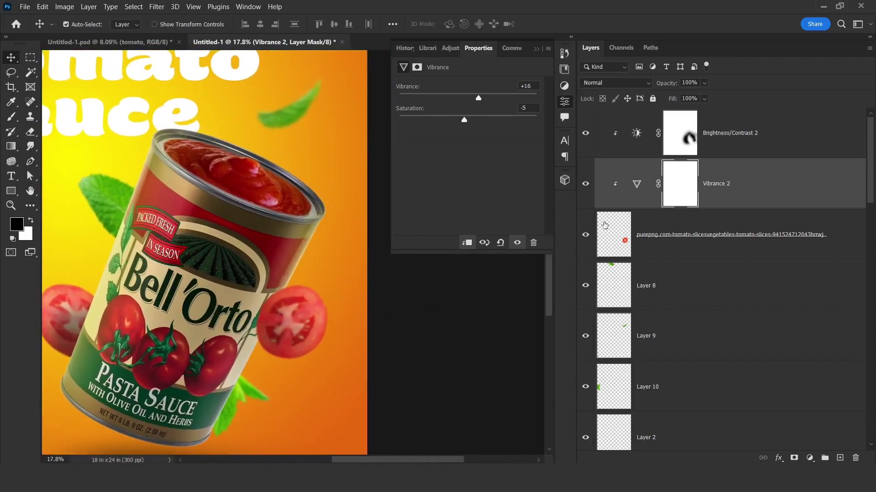
Create a new layer directly beneath the right tomato slice and shape a large soft black brush into an angled ellipse.
left_click(605, 225)
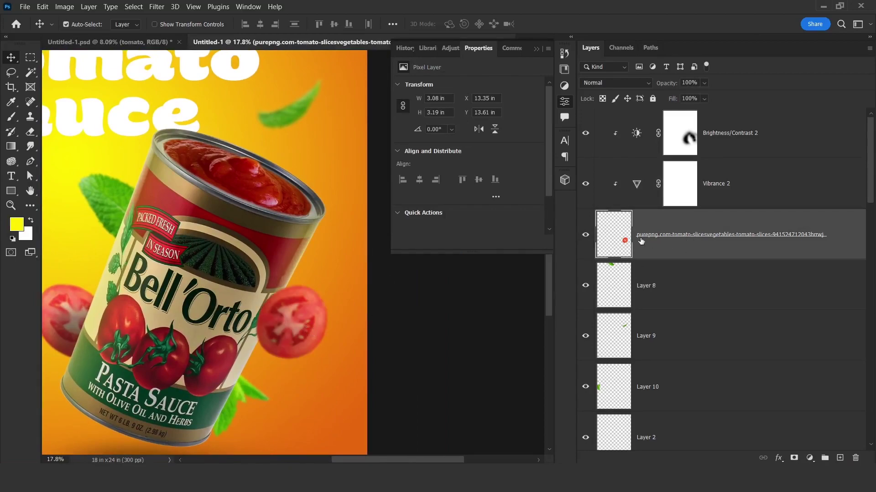
left_click(647, 289)
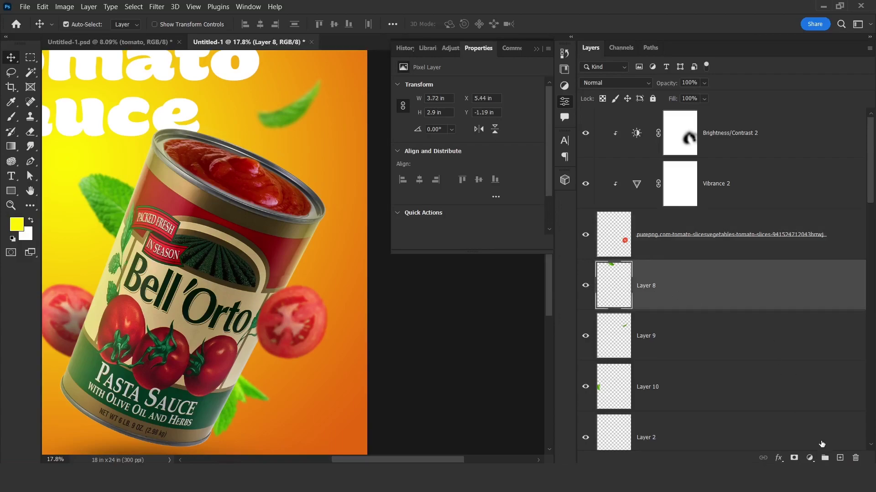
left_click(844, 460)
key("b")
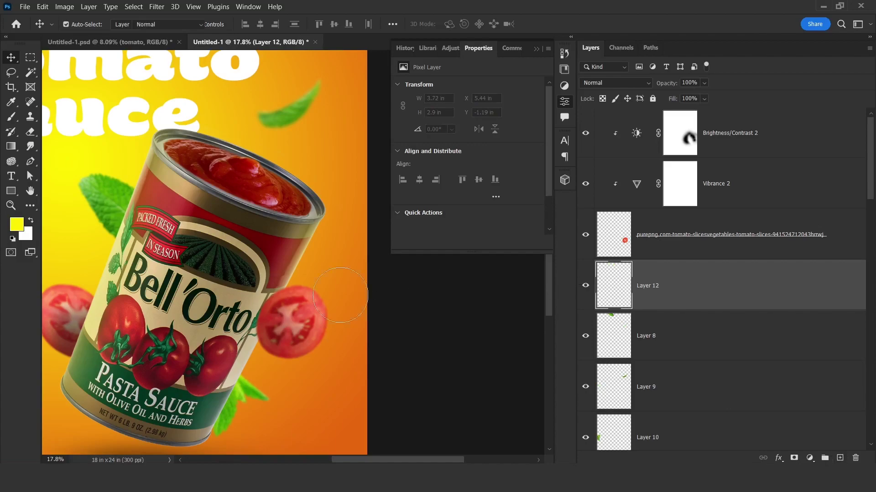
right_click(276, 321)
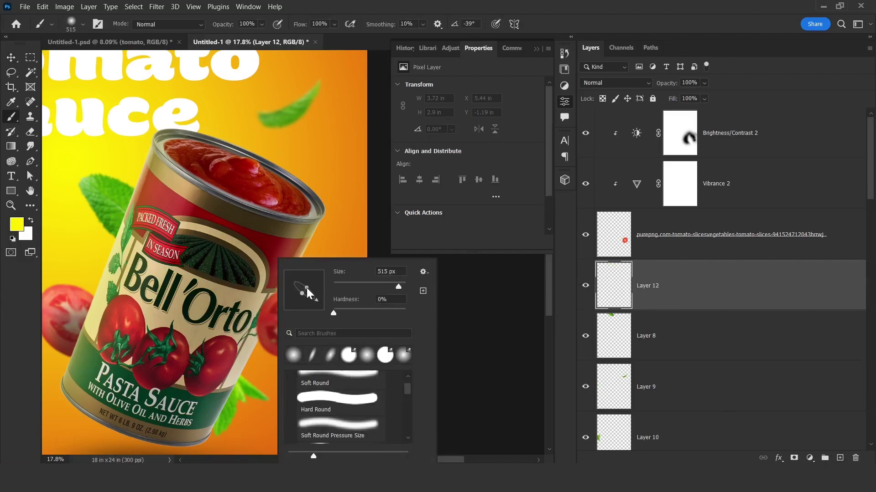
left_click_drag(285, 314, 269, 299)
left_click_drag(213, 324, 277, 317)
right_click(275, 319)
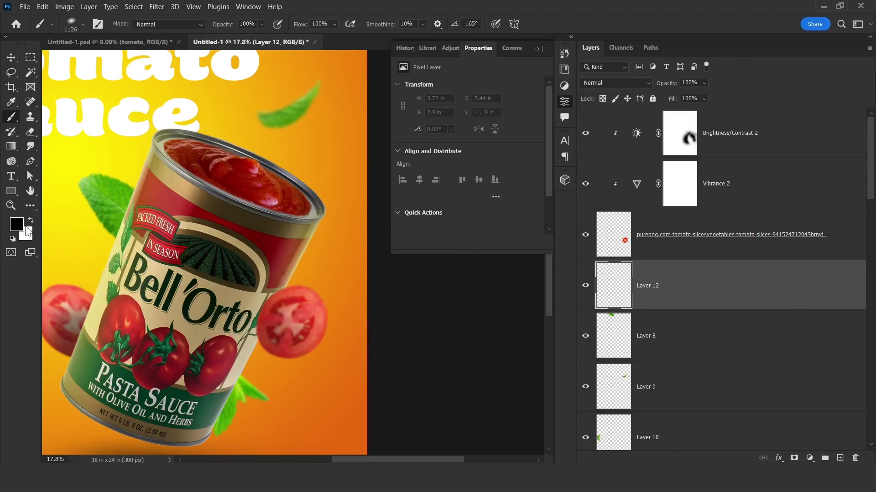
Stamp a soft black shadow behind the right tomato slice where it meets the can, replacing the first dab with smaller ones.
left_click(289, 319)
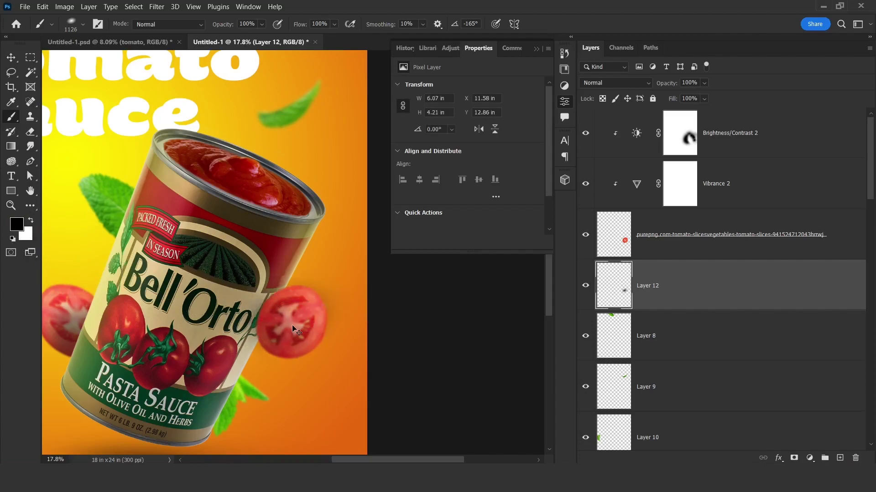
key("ctrl+z")
left_click_drag(280, 317, 266, 316)
left_click(273, 315)
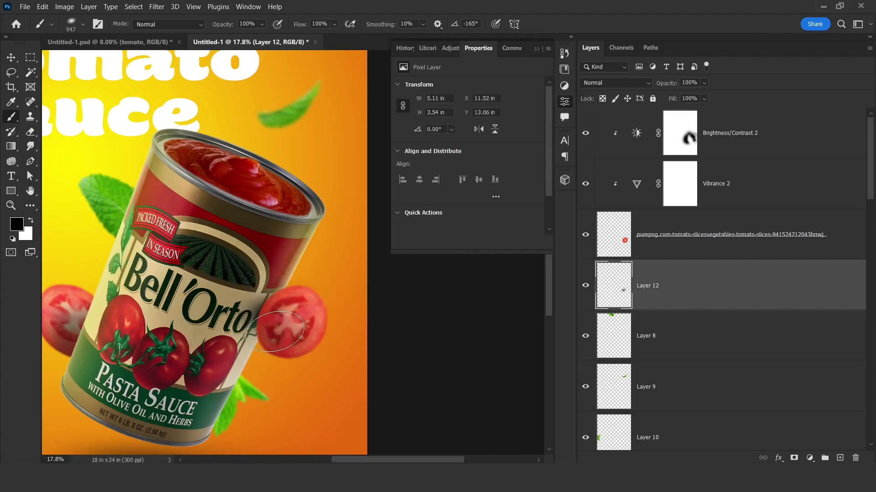
left_click(277, 330)
scroll(373, 320, "down", 5)
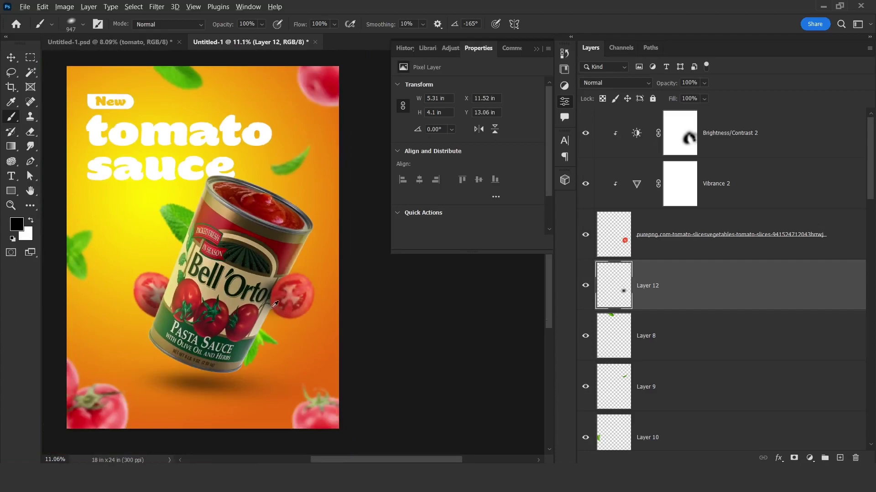
scroll(274, 304, "up", 5)
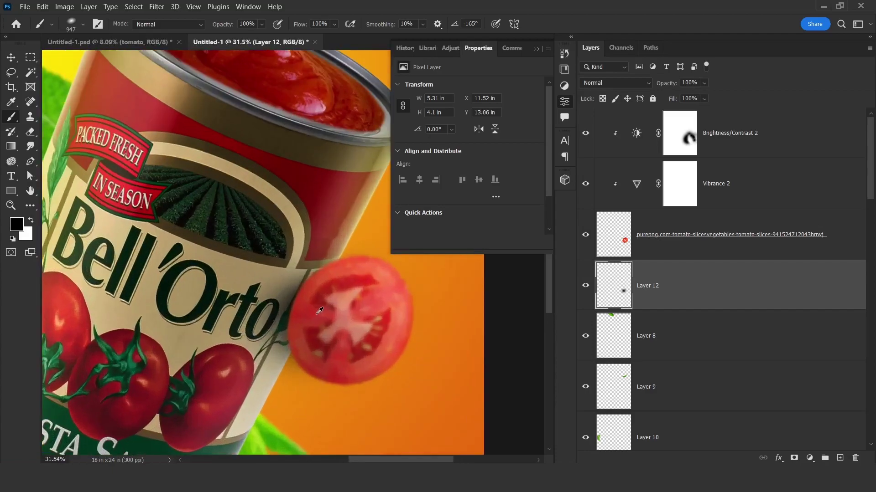
key("v")
left_click(320, 312)
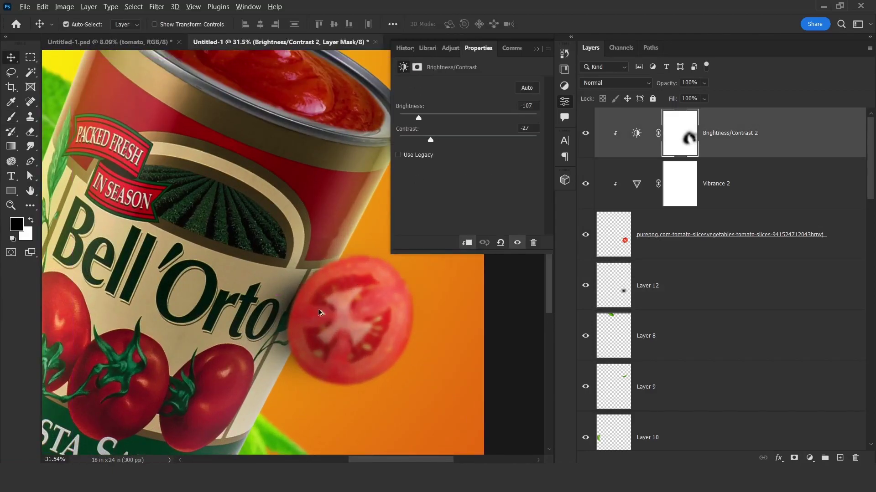
Add a Brightness/Contrast adjustment clipped to the basil leaf behind the can's upper left side, with brightness -97 and contrast 44.
scroll(320, 312, "down", 3)
scroll(207, 208, "up", 2)
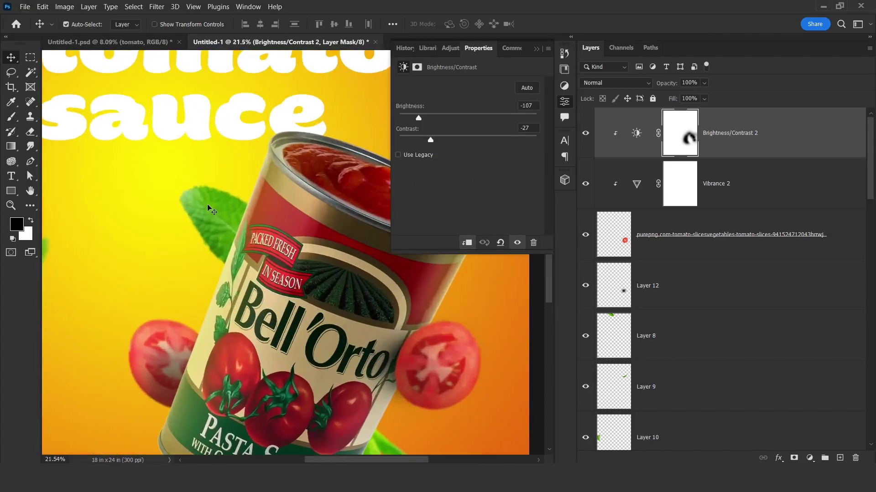
left_click(208, 208)
left_click_drag(208, 208, 243, 217)
scroll(653, 403, "down", 2)
left_click(809, 459)
left_click(803, 294)
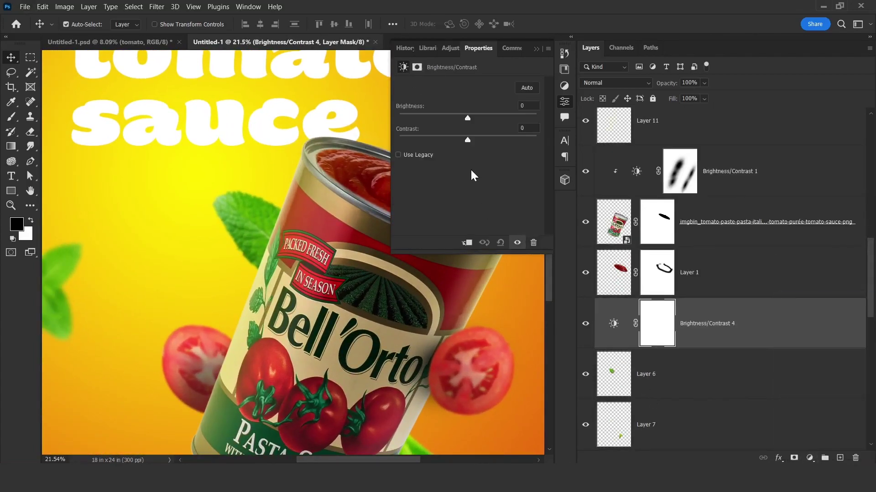
left_click(466, 242)
left_click_drag(468, 117, 444, 116)
left_click_drag(468, 140, 497, 139)
left_click_drag(444, 116, 422, 117)
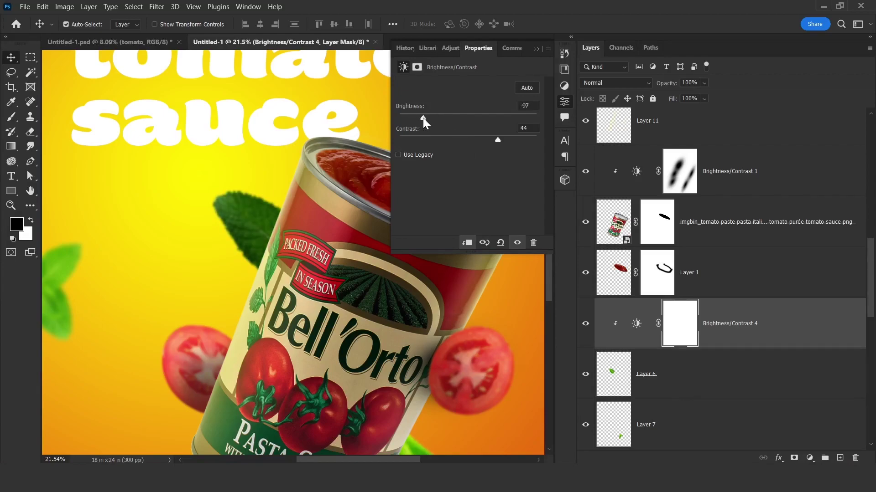
Paint black on that leaf's Brightness/Contrast mask at its outer tip to keep the tip bright.
key("b")
left_click(232, 205)
left_click(202, 201)
key("ctrl+0")
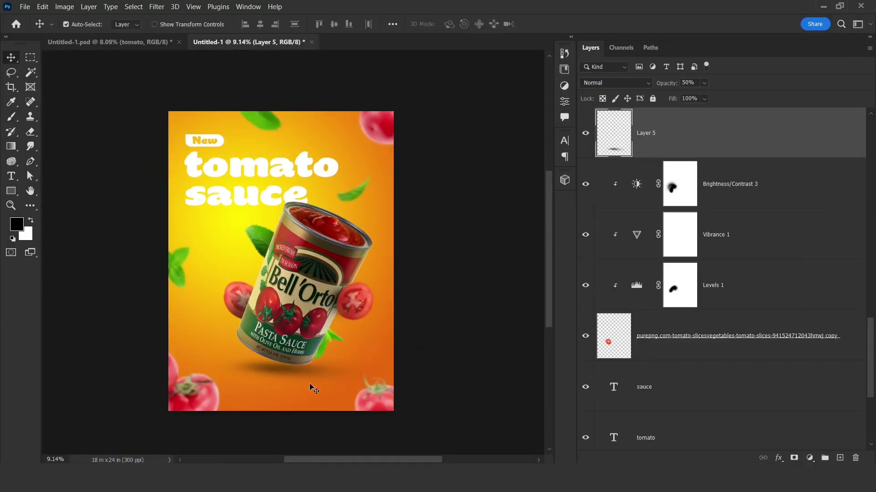
Move the ground shadow slightly lower beneath the can.
mouse_move(309, 395)
left_mouse_down()
mouse_move(295, 407)
mouse_move(306, 405)
left_mouse_up()
scroll(313, 404, "down", 1)
scroll(315, 292, "up", 1)
left_click_drag(319, 288, 338, 261)
scroll(379, 205, "up", 1)
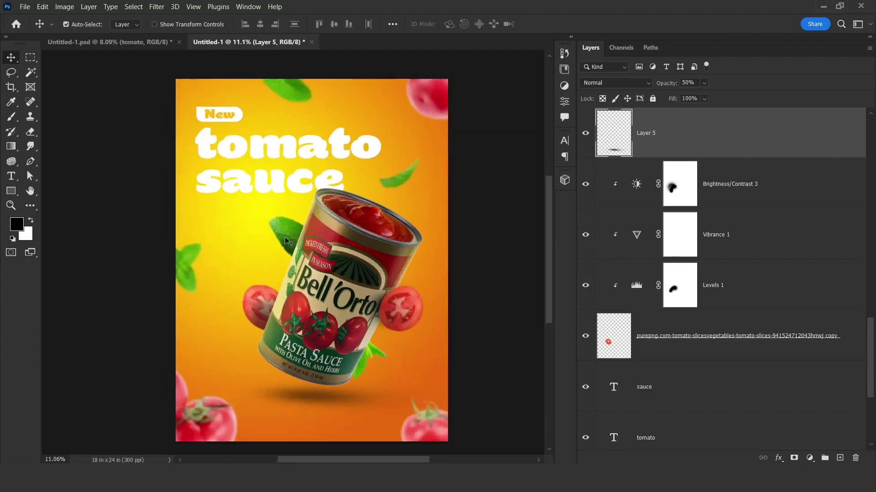
scroll(378, 205, "down", 1)
Enlarge the can together with its slices, nearby leaves and shadow, leaving out the background, and reposition the group.
left_click_drag(473, 193, 258, 375)
left_click(281, 205, "shift")
scroll(723, 399, "down", 4)
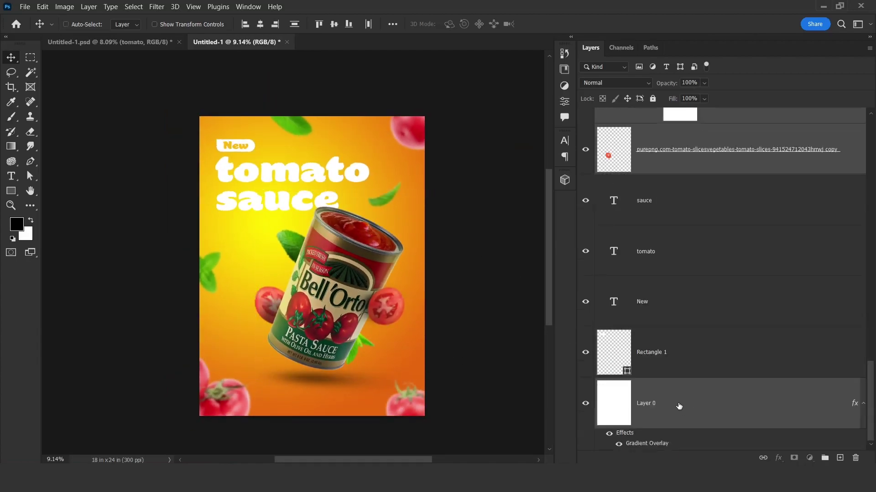
left_click(679, 407, "ctrl")
left_click_drag(454, 360, 430, 376)
key("ctrl+t")
left_click_drag(304, 159, 319, 128)
left_click_drag(336, 196, 347, 198)
key("Return")
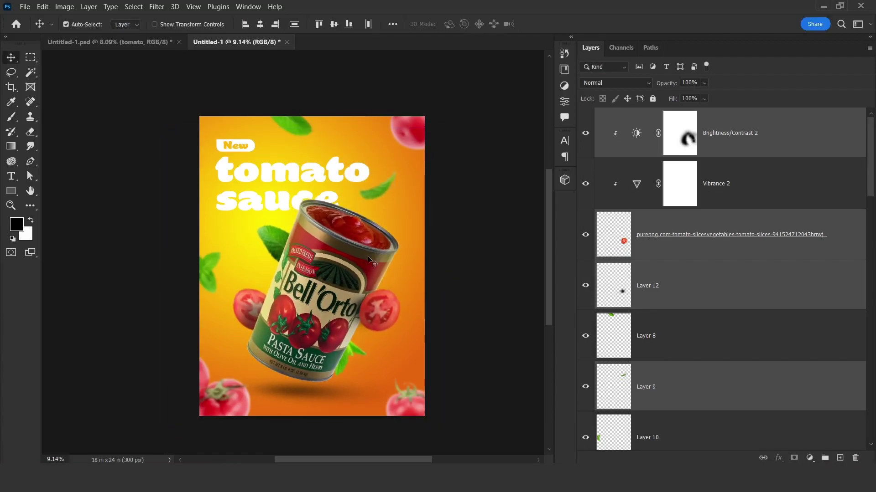
mouse_move(398, 270)
left_mouse_down()
mouse_move(387, 269)
mouse_move(399, 270)
mouse_move(391, 275)
left_mouse_up()
scroll(377, 319, "up", 3)
Select the right tomato slice together with its shadow layer and reposition them beside the can.
left_click(367, 307, "ctrl")
left_click(651, 239)
left_click(649, 287, "ctrl")
key("ctrl+t")
key("Return")
mouse_move(397, 275)
left_mouse_down()
mouse_move(413, 258)
mouse_move(408, 282)
left_mouse_up()
Add a Brightness/Contrast adjustment clipped to the basil leaf beside the can's lower right side and lower its brightness.
left_click(329, 358)
left_click_drag(329, 360, 352, 362)
left_click(820, 297)
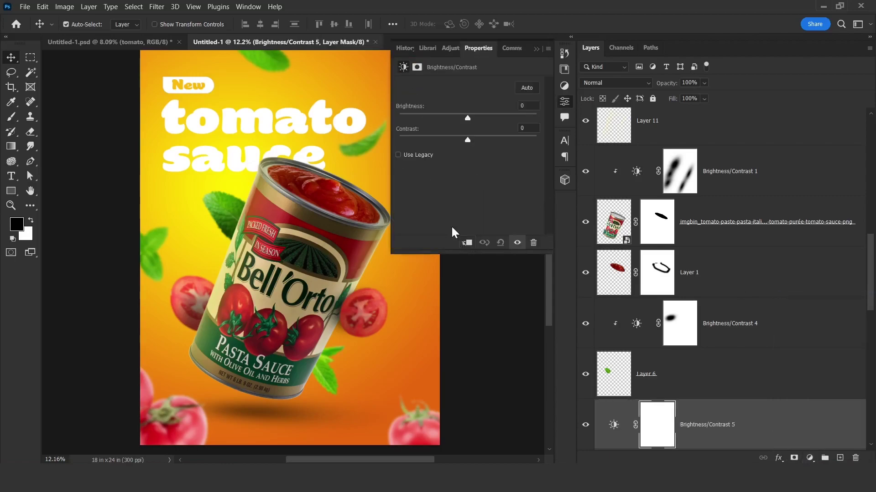
left_click_drag(467, 118, 449, 118)
left_click(684, 439)
key("b")
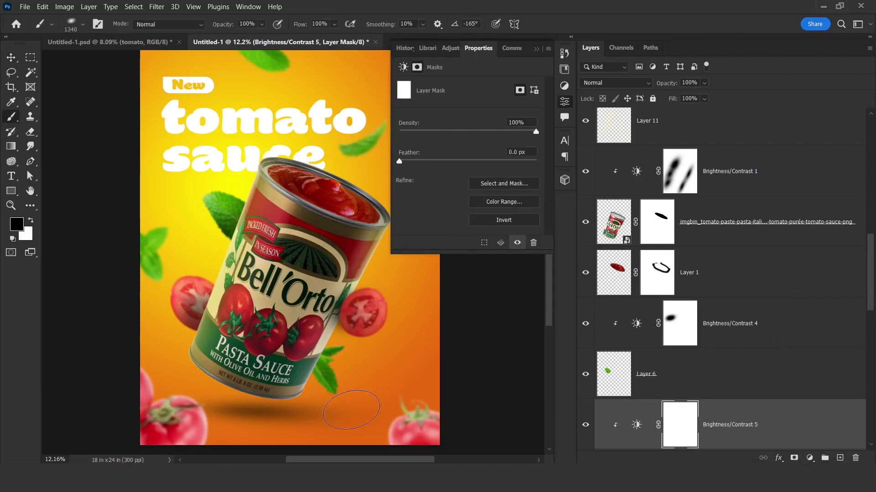
left_click(636, 424)
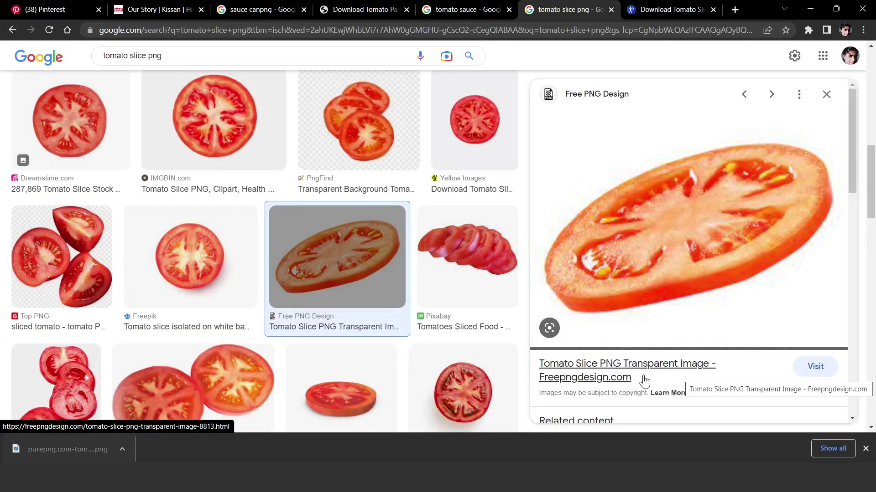
Switch to Chrome, copy the angled tomato slice from the Free PNG Design image result and paste it into the poster.
right_click(676, 235)
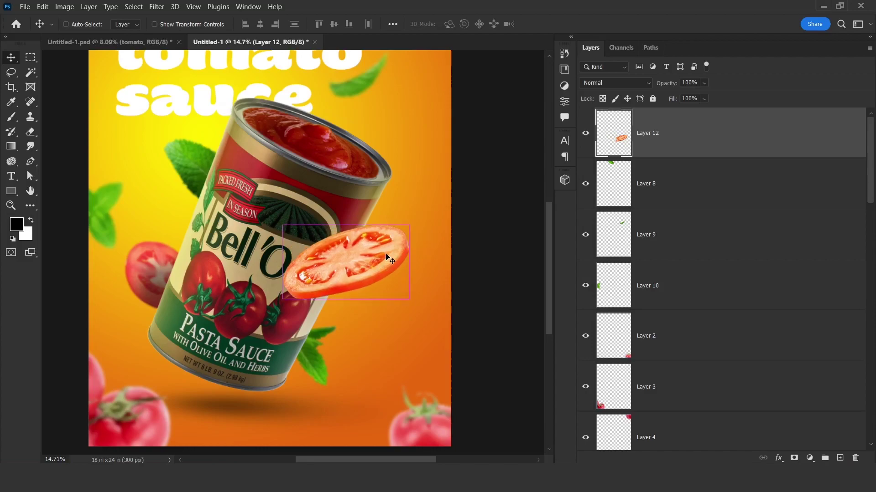
Shrink and place the pasted tomato slice at the can's right edge and mute it with clipped Brightness/Contrast and Vibrance adjustments, vibrance -43.
left_click_drag(386, 258, 403, 250)
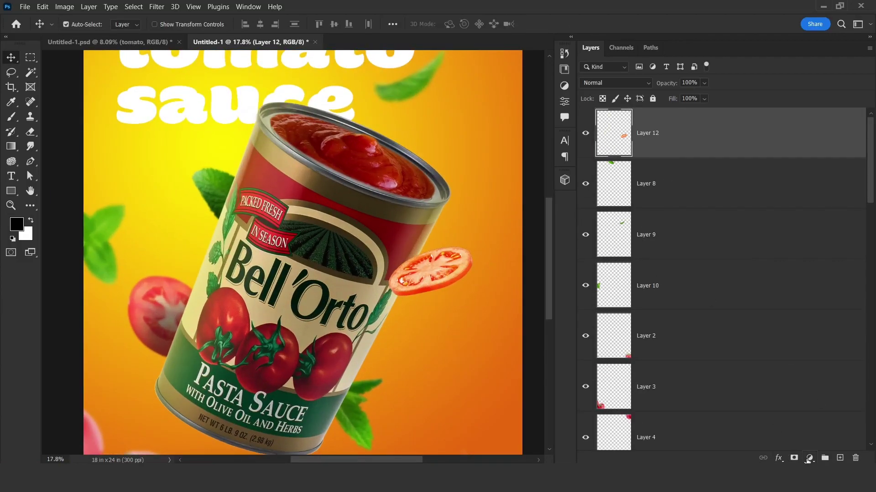
left_click(809, 458)
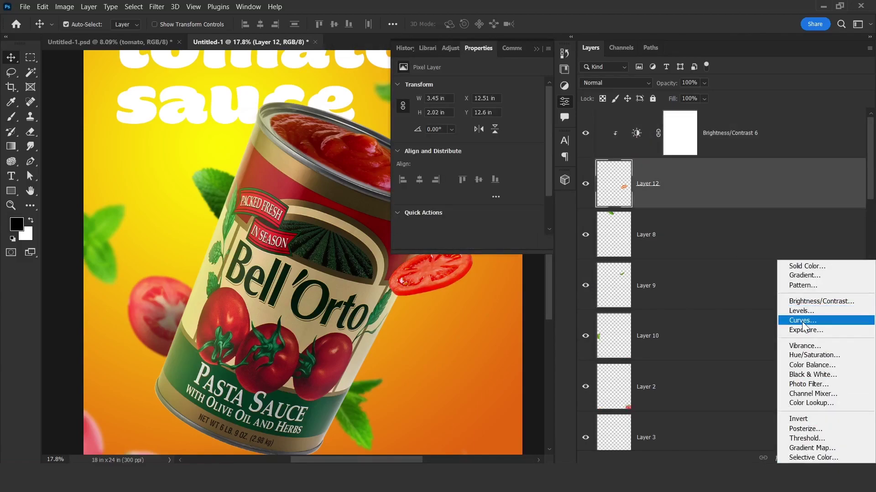
left_click(804, 346)
left_click_drag(467, 97, 438, 98)
left_click_drag(468, 120, 440, 120)
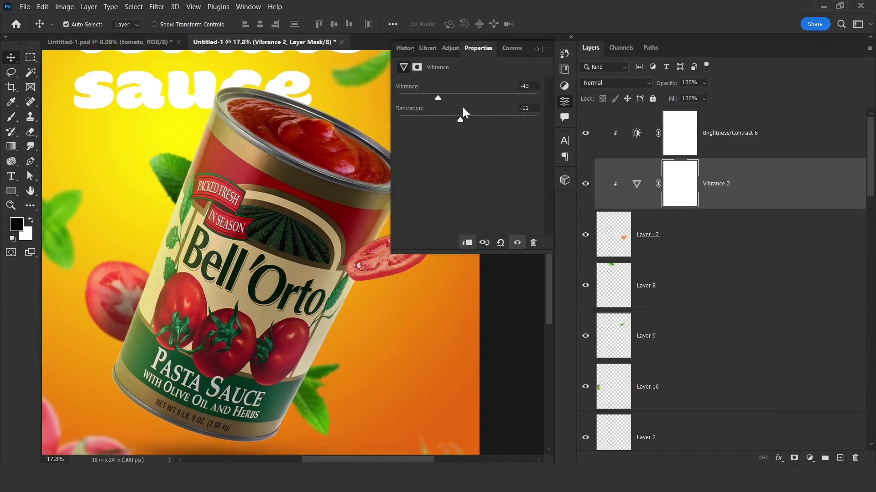
Clip a Levels adjustment to the right tomato slice and mask both it and the Brightness/Contrast off the slice's outer part with a soft black brush.
left_click(730, 234)
left_click(809, 458)
left_click(793, 307)
left_click_drag(476, 168, 478, 168)
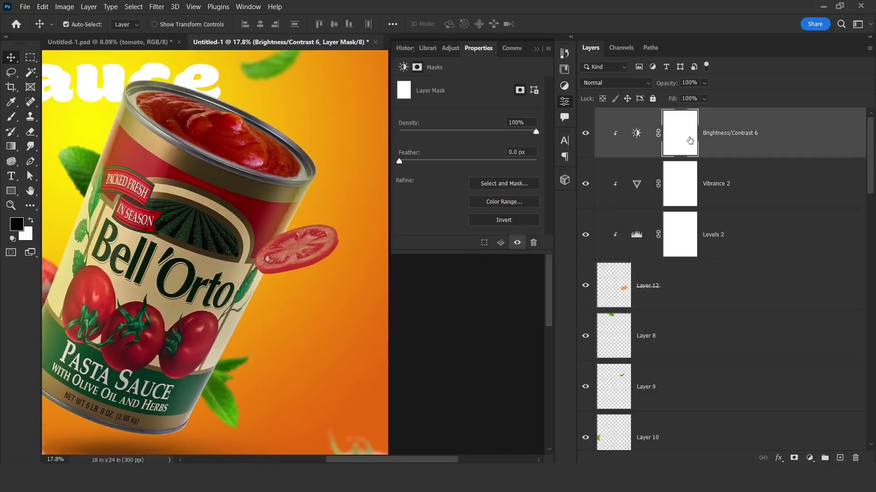
key("b")
key("alt+bracketleft")
key("alt+bracketleft")
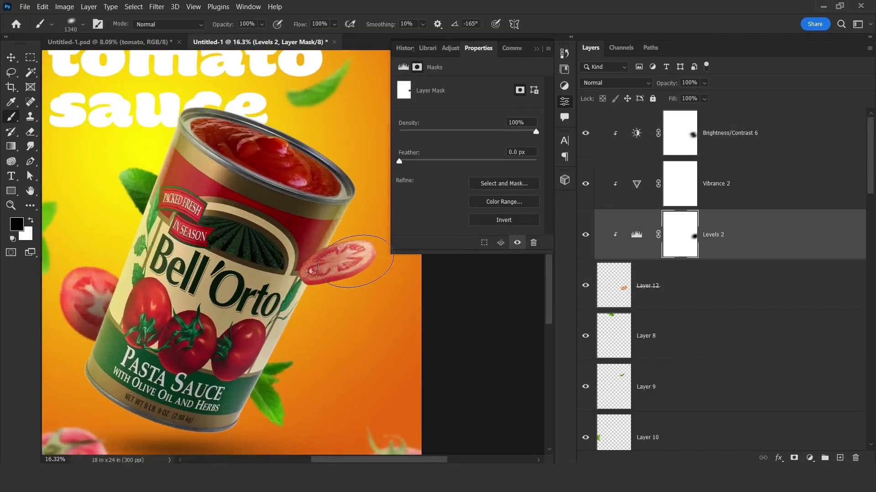
Nudge the right tomato slice against the can's edge and soften it with a Gaussian Blur.
key("v")
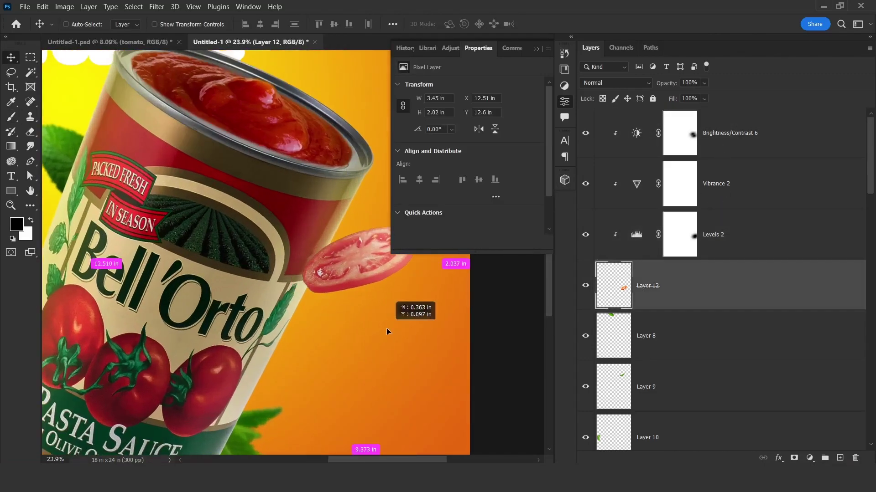
left_click_drag(386, 328, 373, 327)
left_click(156, 6)
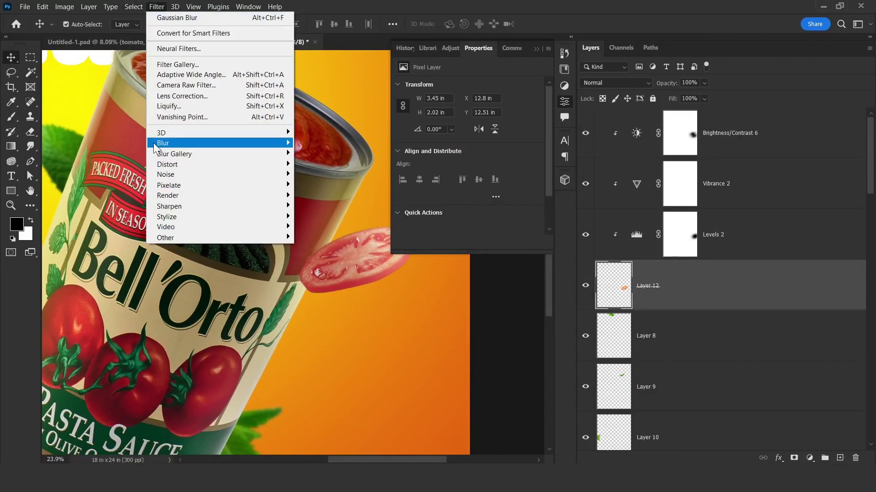
left_click(320, 185)
key("Return")
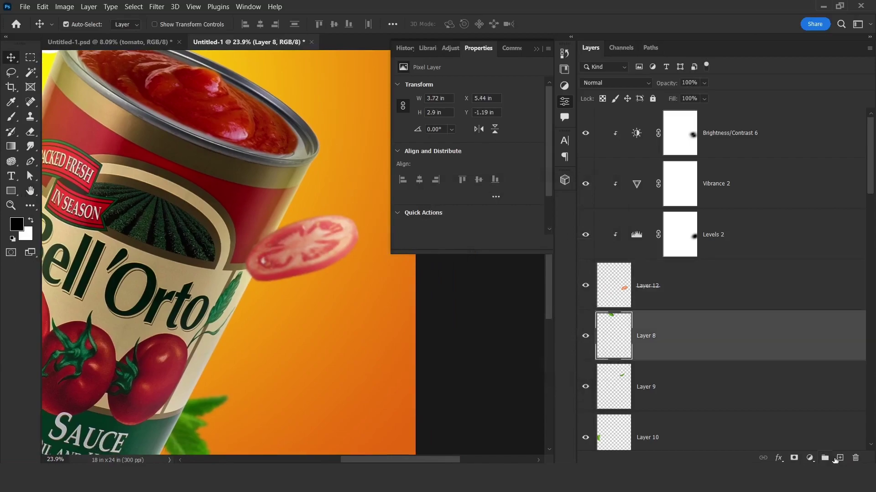
On a new layer beneath the right tomato slice, paint a soft black contact shadow where it meets the can, with brush opacity 50%.
key("b")
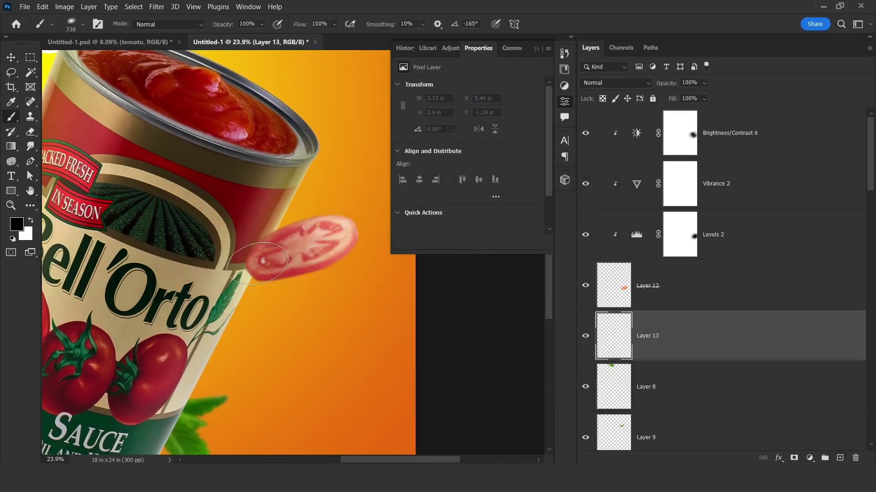
left_click(253, 264)
key("ctrl+z")
right_click(262, 259)
left_click(254, 25)
type("50")
left_click(247, 261)
left_click(250, 254)
key("ctrl+z")
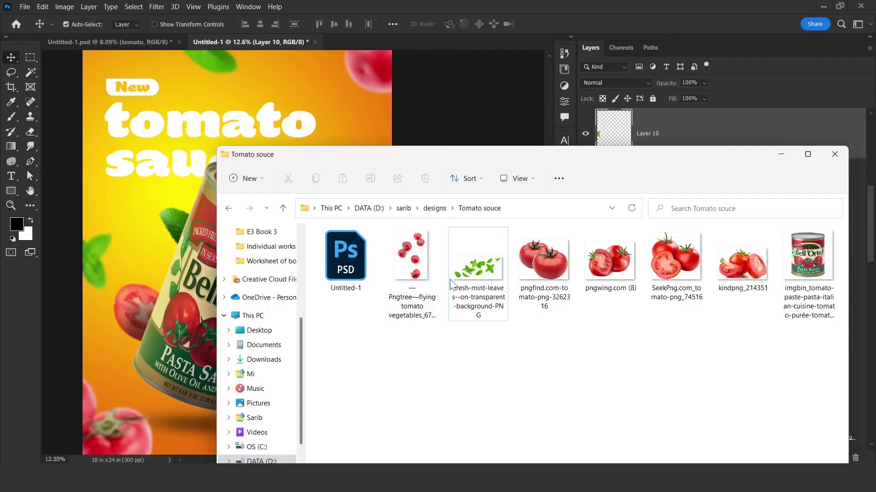
Place the fresh mint leaves image, extract the curved leaf to its own layer, and position it small above the can's upper right.
left_click_drag(451, 283, 237, 250)
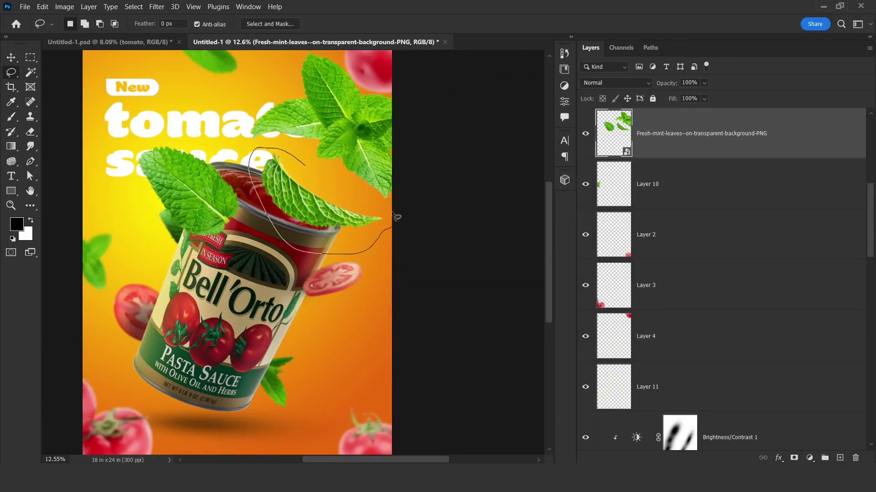
key("ctrl+j")
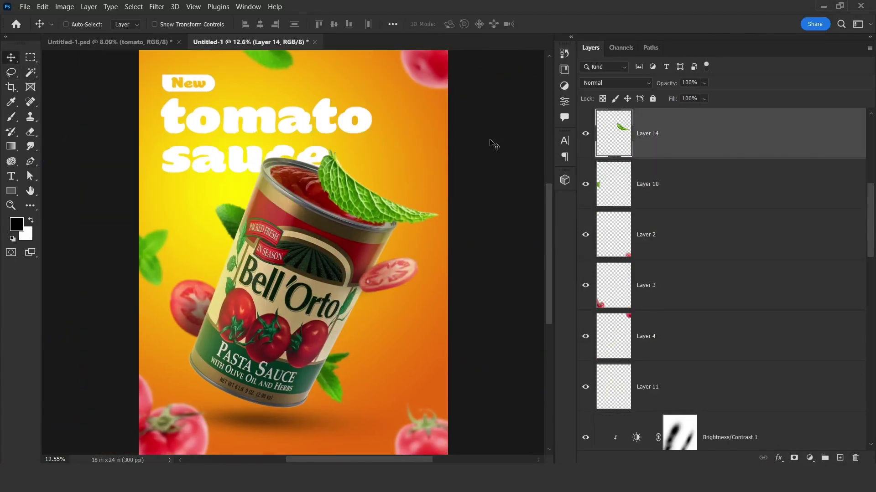
left_click_drag(360, 214, 397, 191)
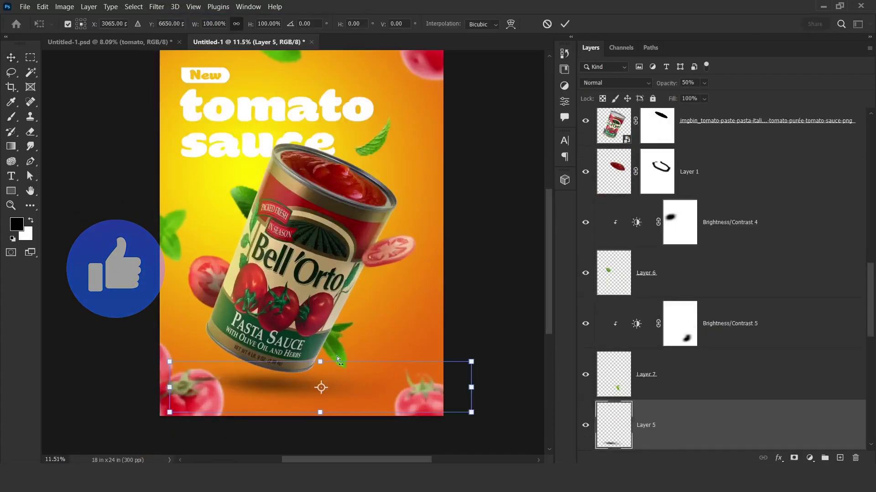
Adjust the transforms of the can's ground shadow and the left tomato slice.
left_click_drag(337, 356, 346, 377)
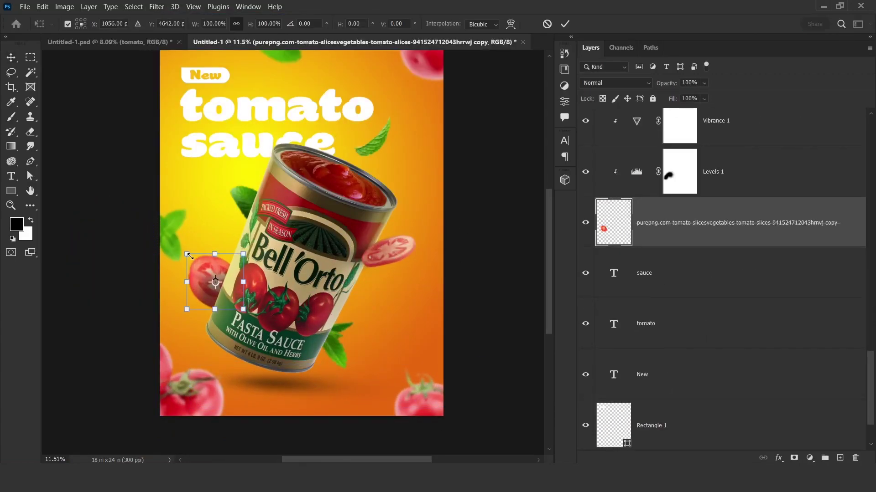
key("ctrl+t")
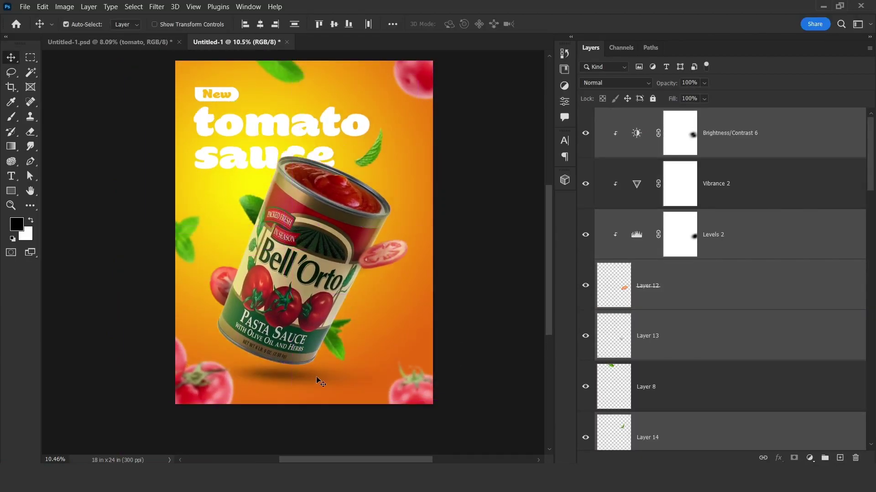
Rotate the can together with its slices and nearby leaves about 5° clockwise and reposition the group.
key("ctrl+t")
left_click_drag(463, 191, 486, 176)
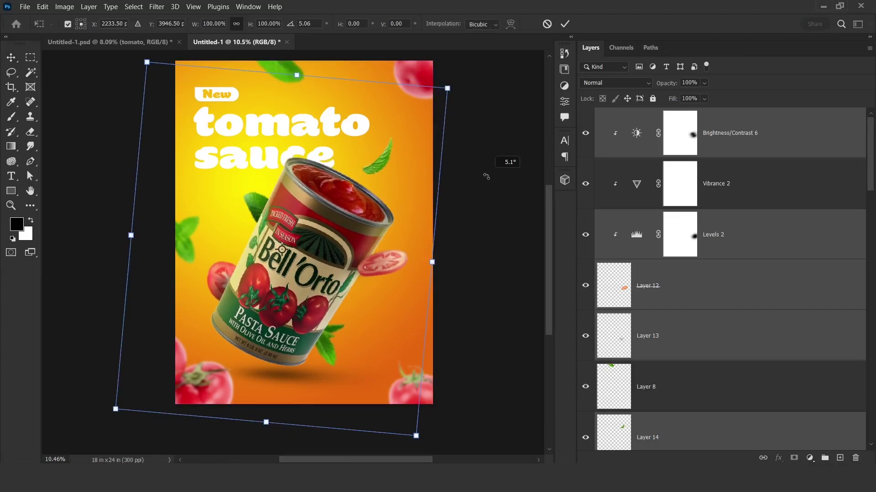
key("Return")
left_click_drag(426, 237, 434, 231)
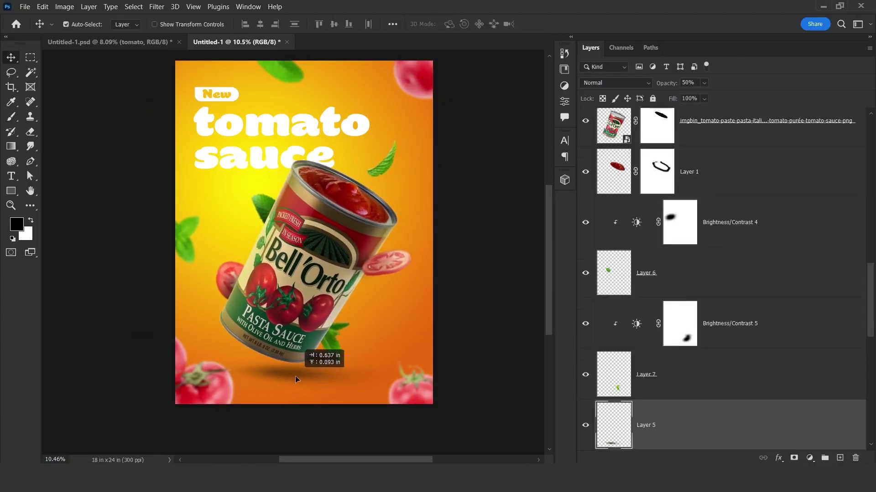
Reposition and resize the ground shadow beneath the tilted can.
left_click_drag(295, 380, 296, 382)
key("ctrl+t")
left_click_drag(350, 381, 350, 386)
key("Return")
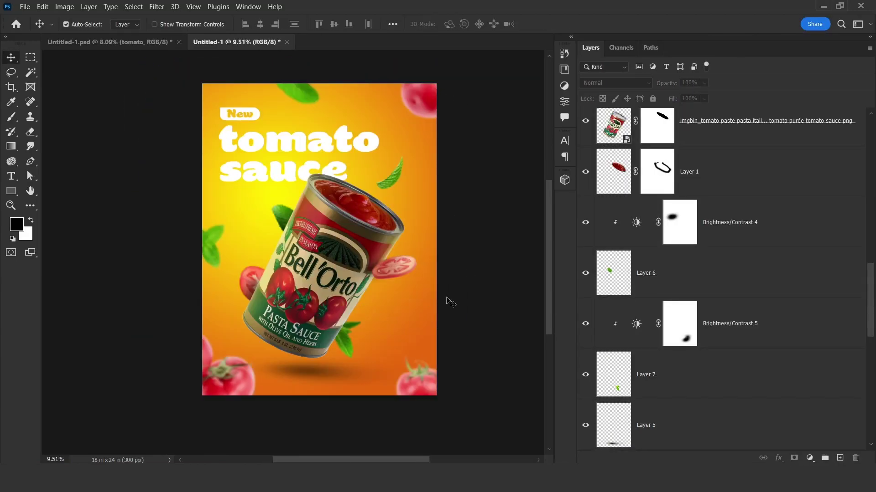
Draw a white circle about 2.68 in wide near the poster's lower right and fit the orange Arial Bold text "60" inside it.
scroll(398, 347, "up", 5)
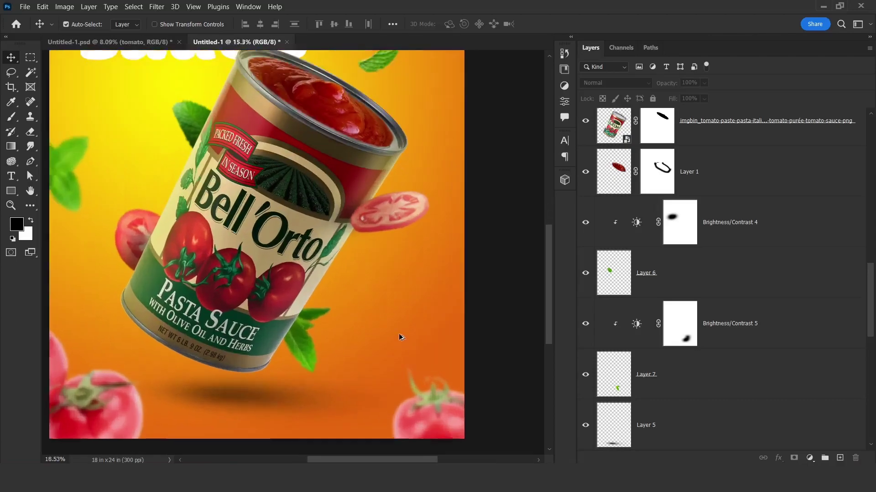
right_click(16, 181)
left_click(68, 189)
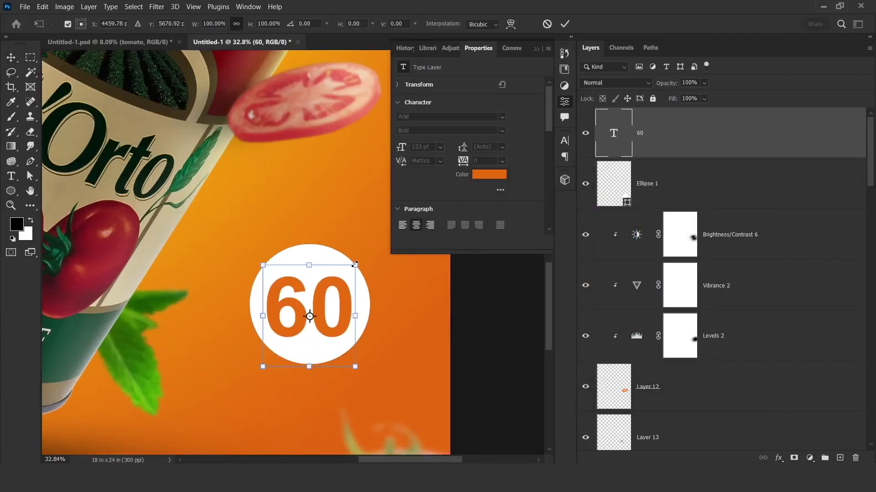
key("Return")
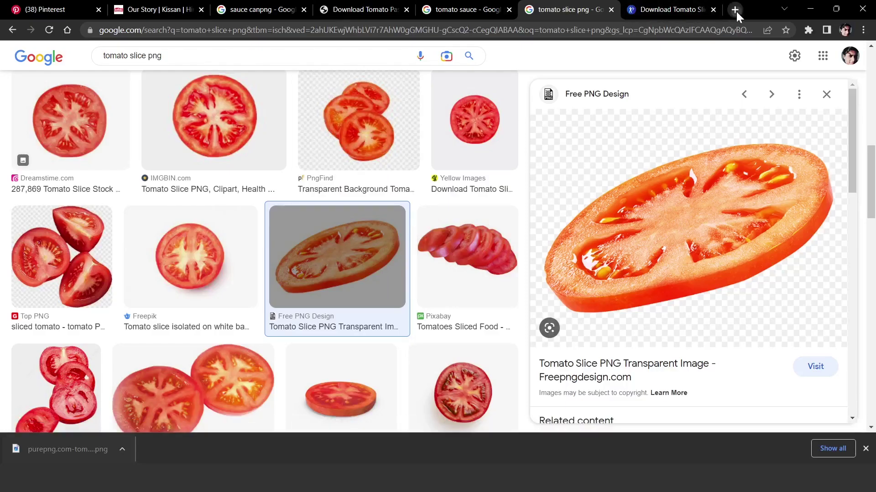
Get the ₹ symbol through Chrome, replace a copy of the 60 text with it in Arial Regular at 40 pt, and align it before the number.
key("ctrl+t")
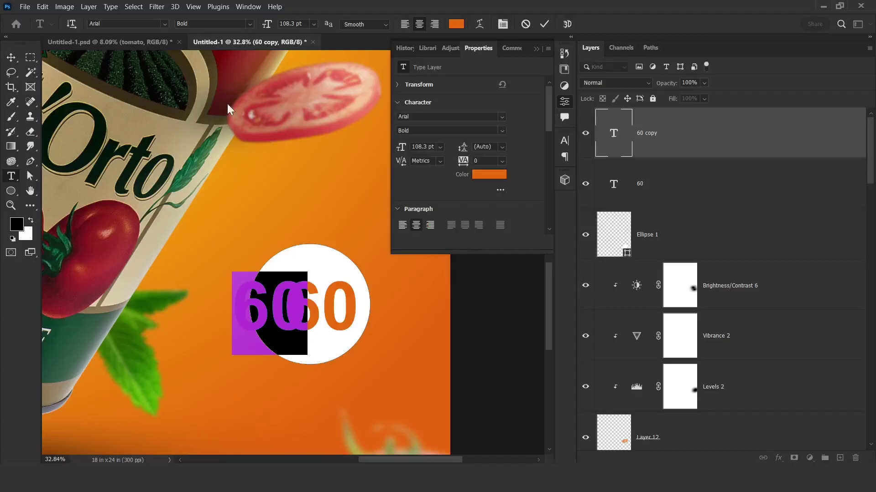
type("₹")
left_click(292, 24)
type("30")
key("Return")
left_click(249, 23)
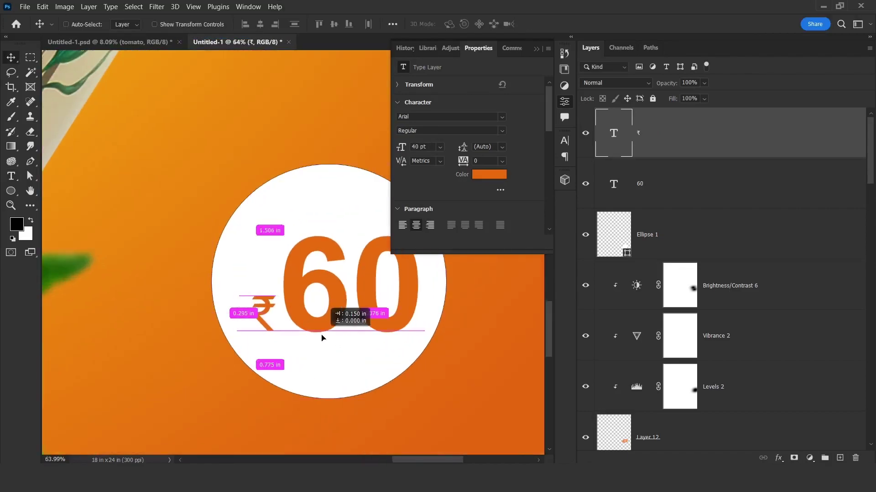
left_click_drag(342, 315, 365, 214)
left_click_drag(365, 314, 361, 322)
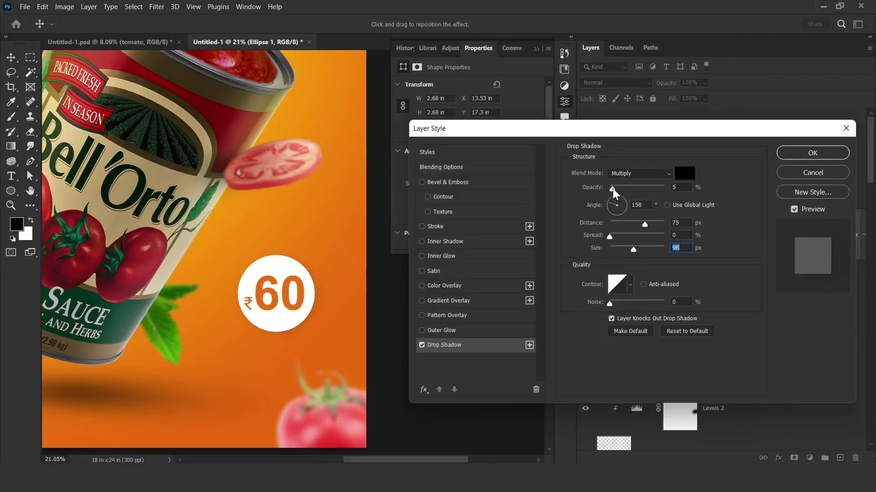
Apply a faint Drop Shadow to the white price circle with a 158° angle, 75 px distance and 98 px size.
left_click_drag(612, 188, 613, 188)
left_click(805, 154)
scroll(342, 289, "down", 5, "alt")
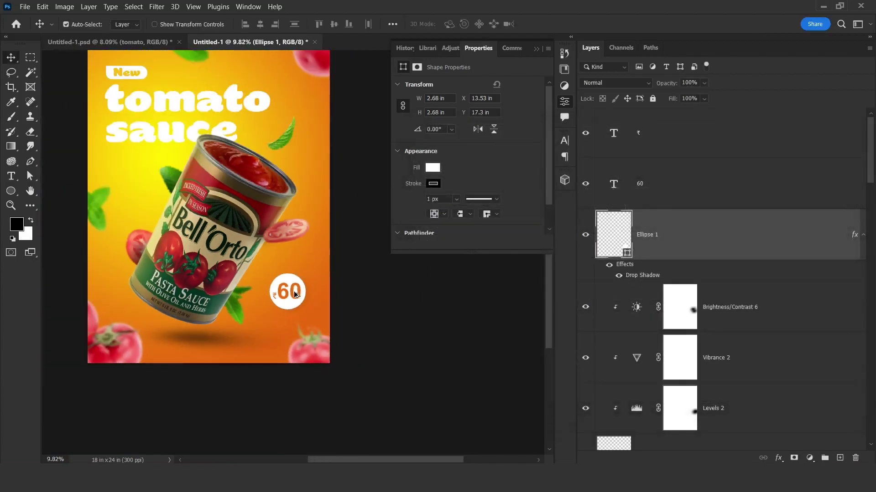
scroll(266, 268, "up", 3, "alt")
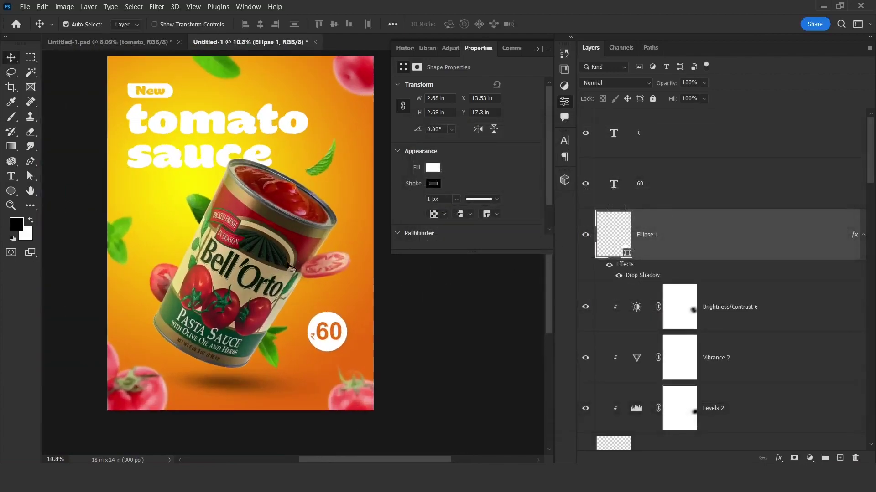
scroll(305, 275, "down", 1, "alt")
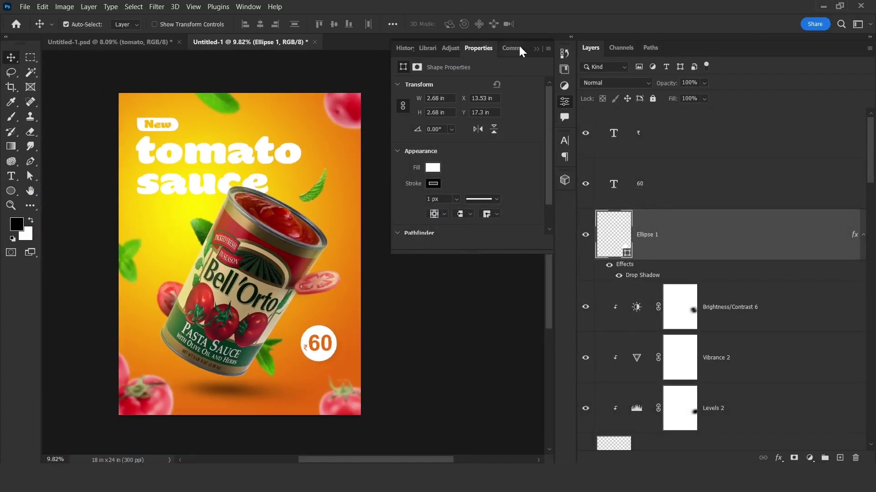
left_click(536, 48)
scroll(250, 195, "up", 2, "alt")
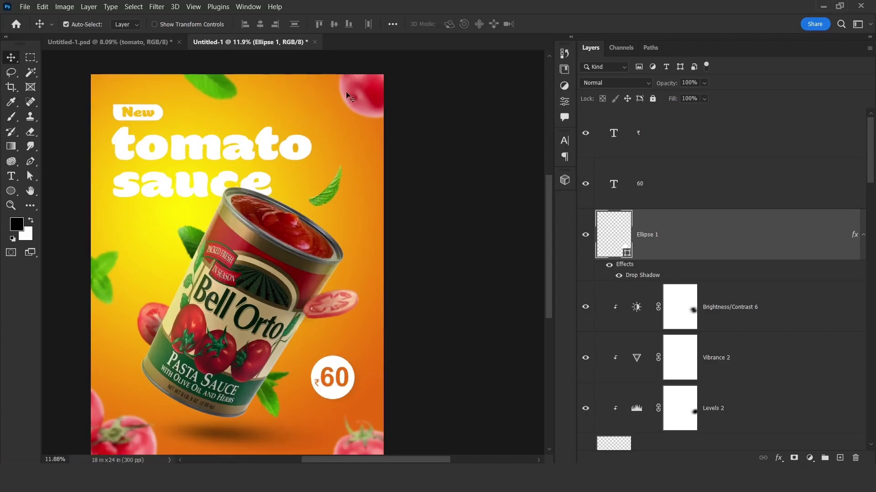
Select the outline of the blurred tomato in the poster's upper right corner and paint a soft yellow rim light along its lower edge.
left_click(362, 105)
scroll(628, 304, "down", 2)
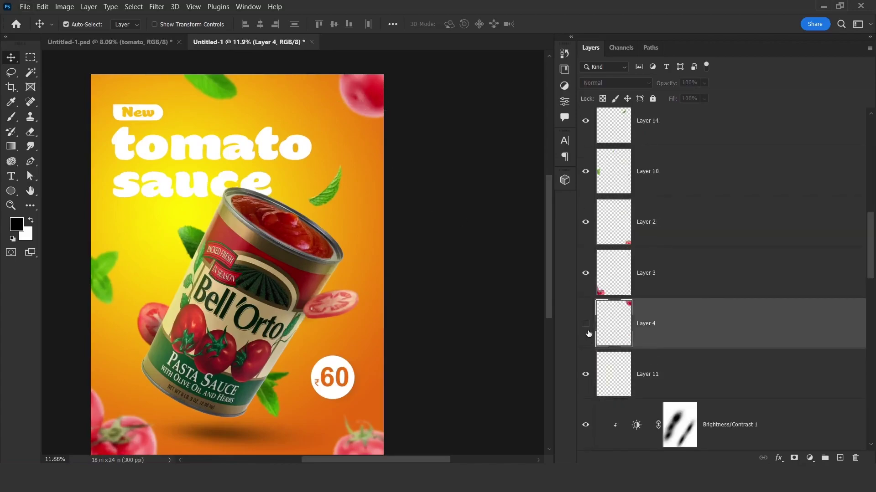
left_click(587, 328)
scroll(381, 145, "down", 1, "alt")
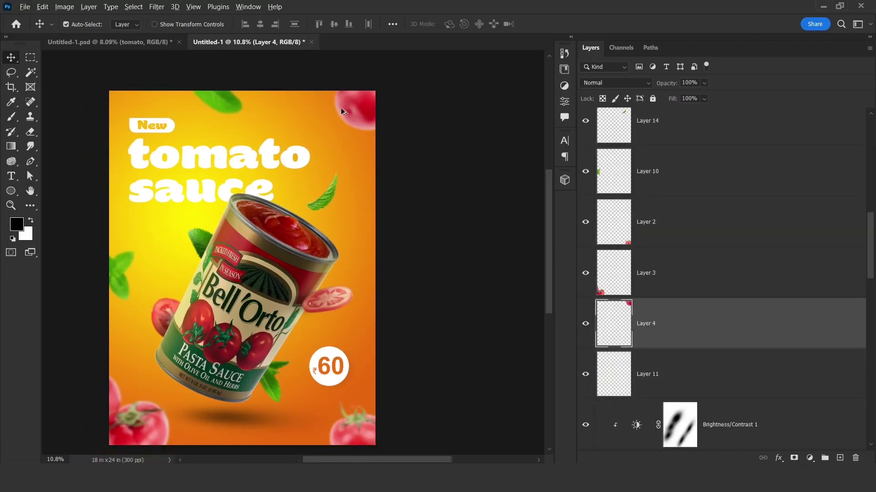
scroll(341, 107, "up", 5, "alt")
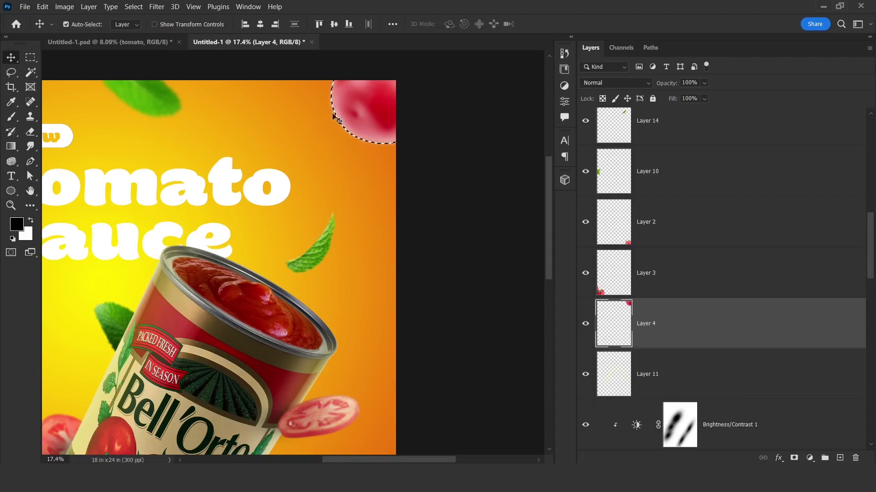
key("b")
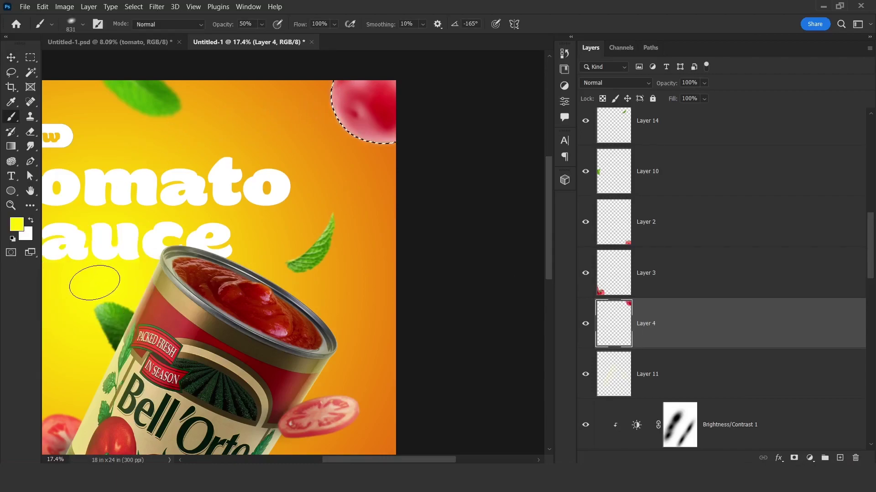
right_click(309, 112)
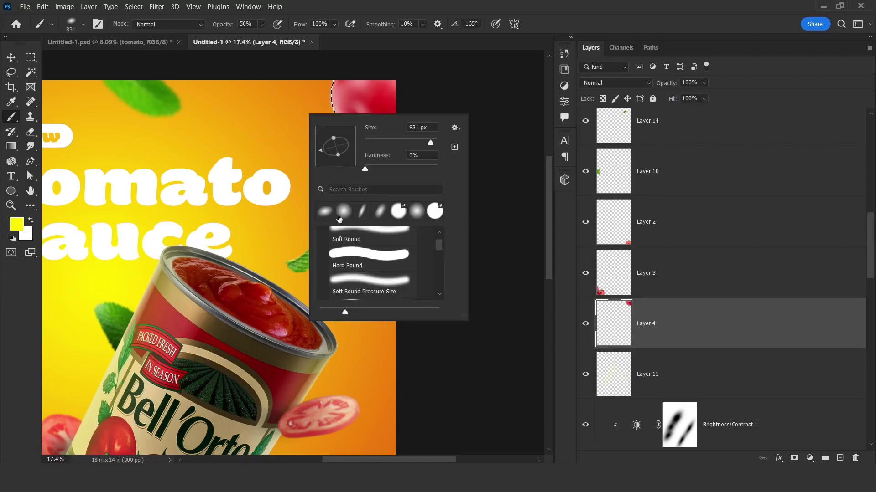
left_click_drag(283, 108, 299, 115)
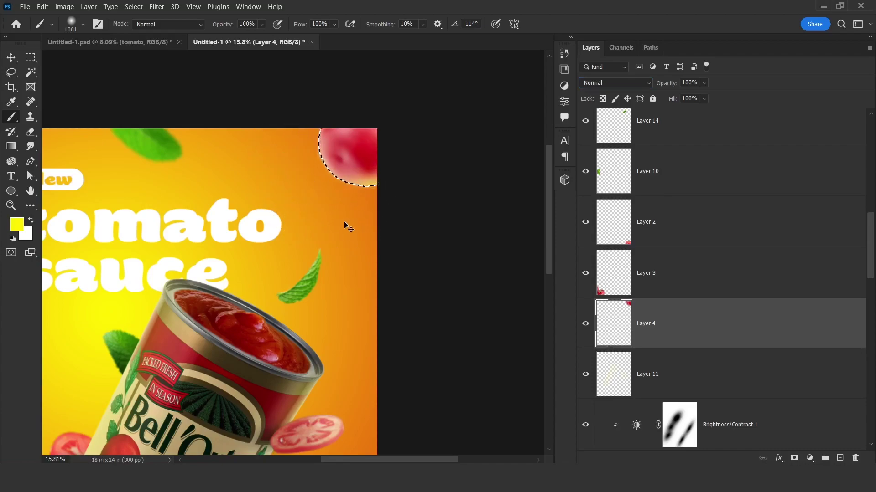
key("ctrl+d")
scroll(411, 240, "down", 4)
scroll(347, 200, "up", 7)
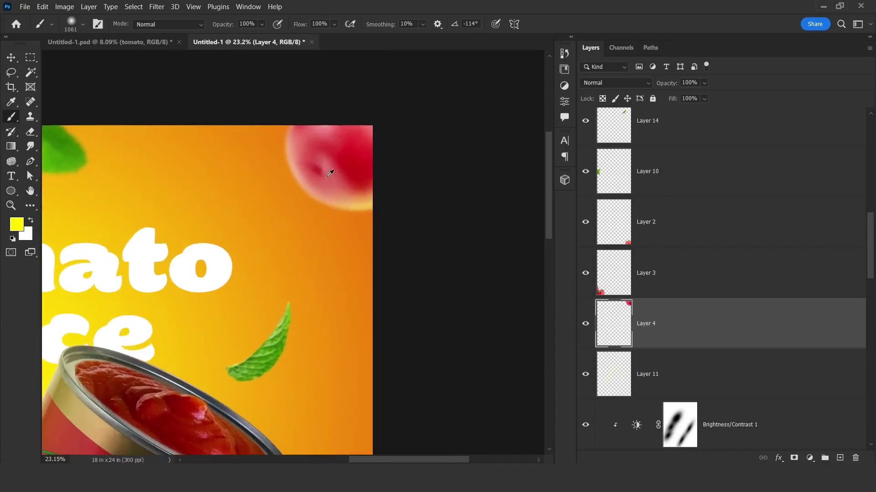
Deselect the tomato, paint a soft black shadow on a new layer above the "sauce" text at the can's rim, and set it to 20% opacity.
key("ctrl+d")
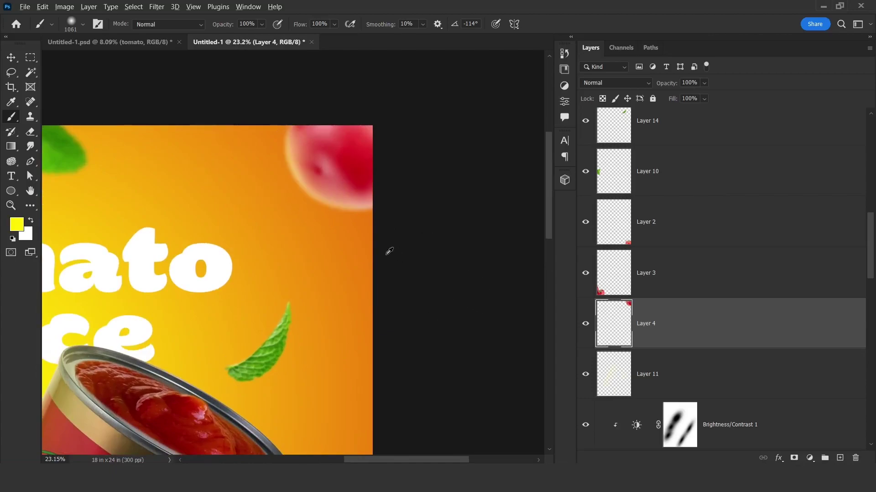
scroll(378, 263, "down", 3)
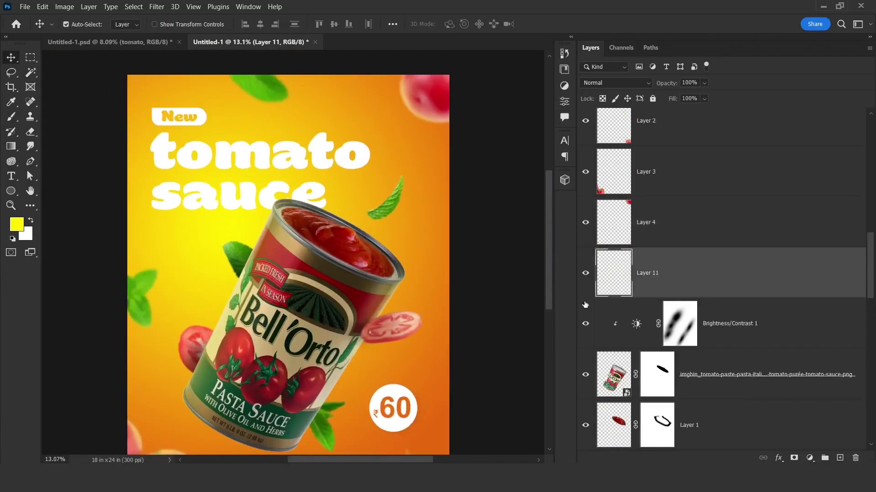
left_click(586, 274)
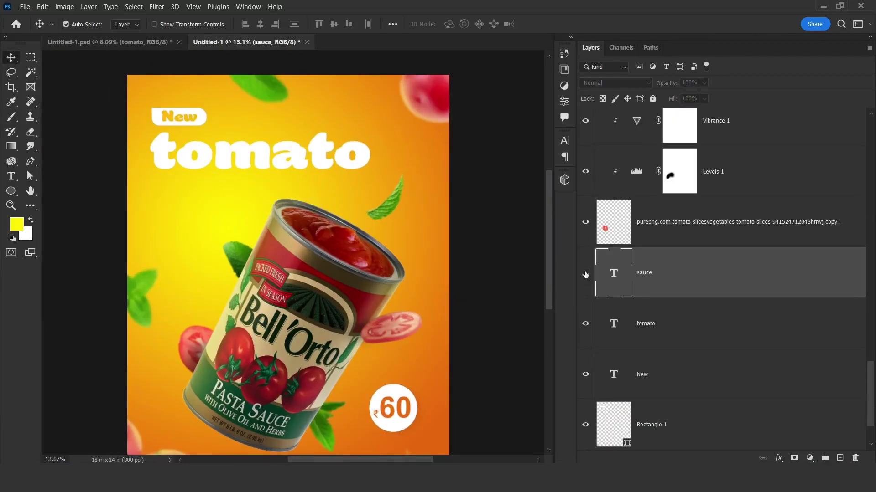
right_click(340, 231)
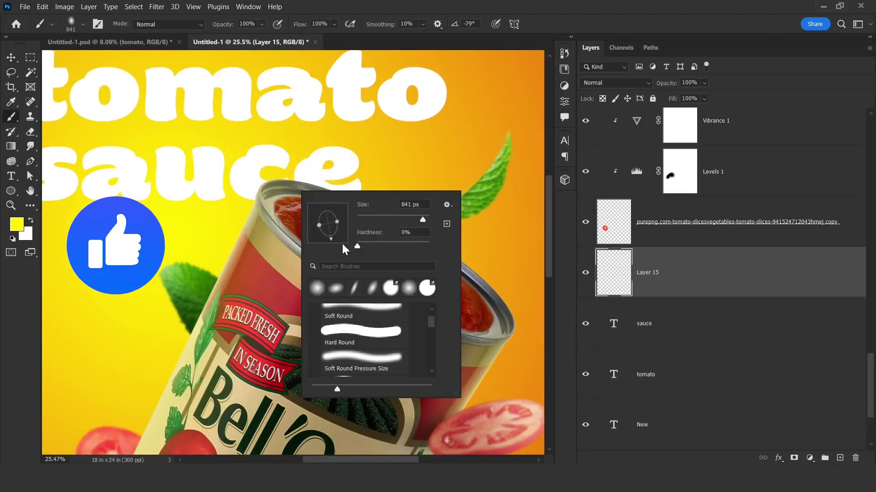
key("Escape")
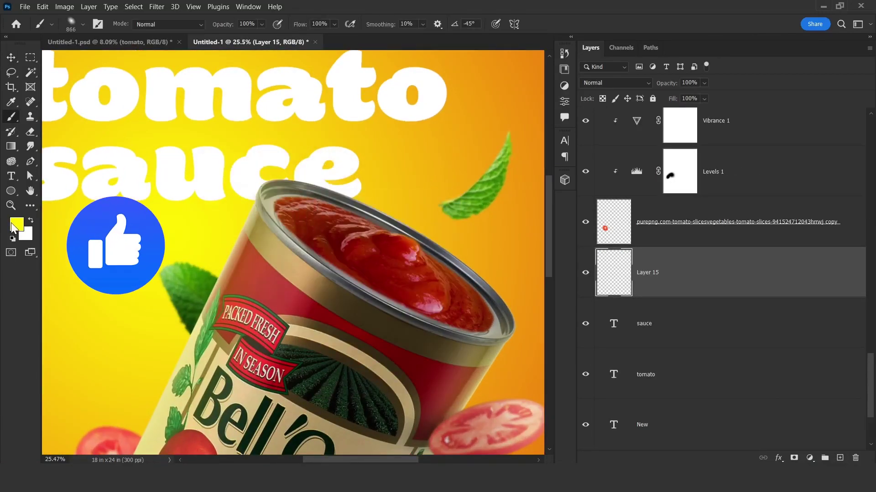
key("d")
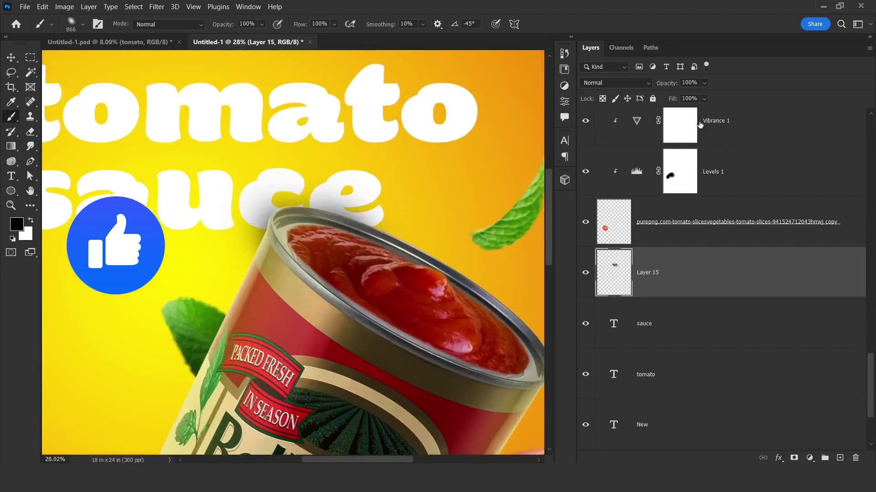
type("20")
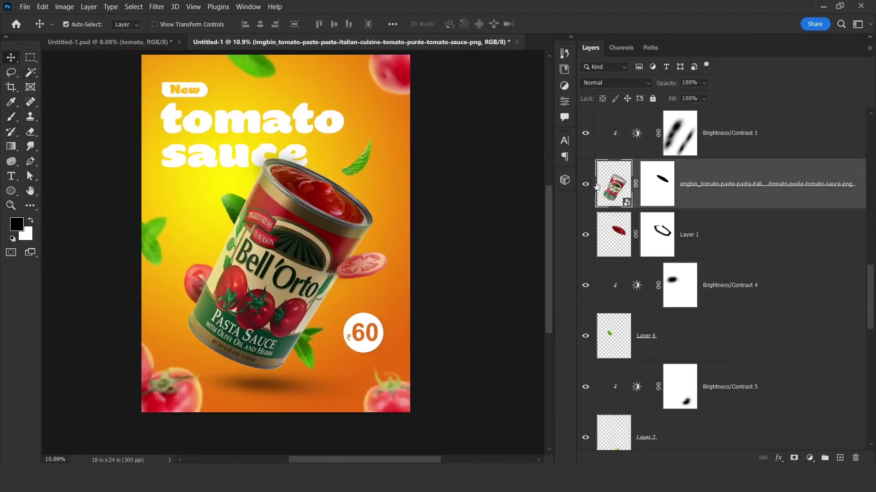
Paint the mask of the can's Brightness/Contrast layer in black over the label with a soft 1674 px brush at 20% opacity.
left_click(667, 151)
key("b")
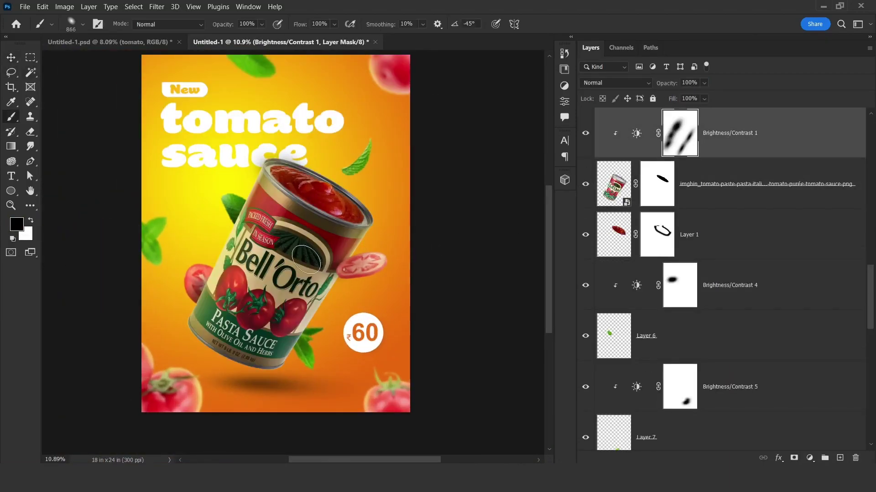
right_click(287, 225)
left_click(664, 141)
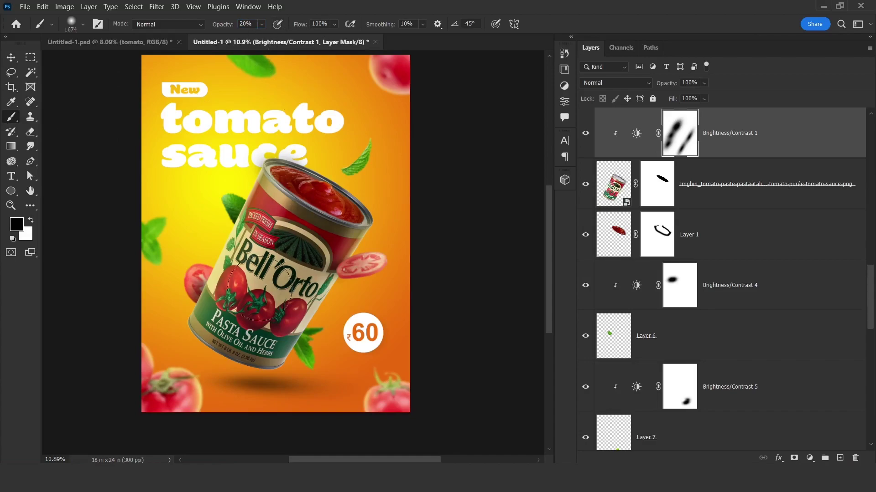
left_click_drag(258, 287, 230, 347)
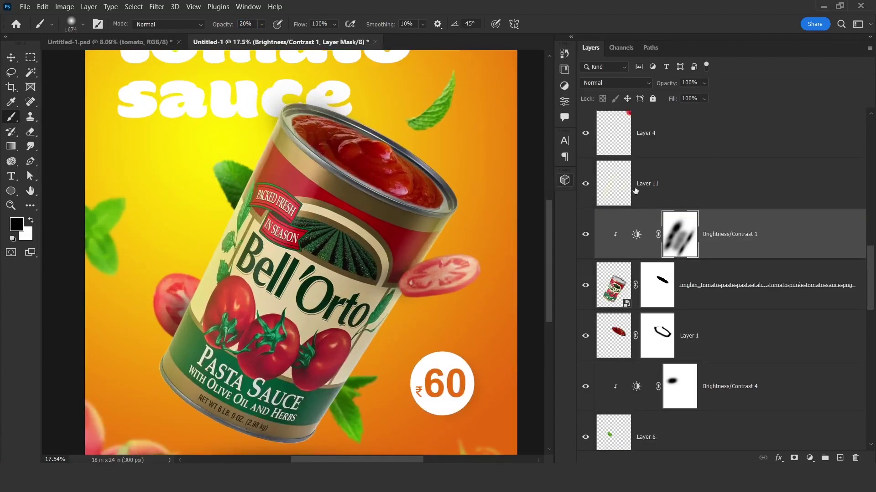
Load the can's outline as a selection and paint a soft yellow glow on Layer 11 with a 2176 px brush at 20% opacity.
left_click(636, 191)
left_click(613, 285, "ctrl")
left_click(192, 180, "alt")
right_click(185, 155, "alt")
left_click_drag(244, 61, 172, 208)
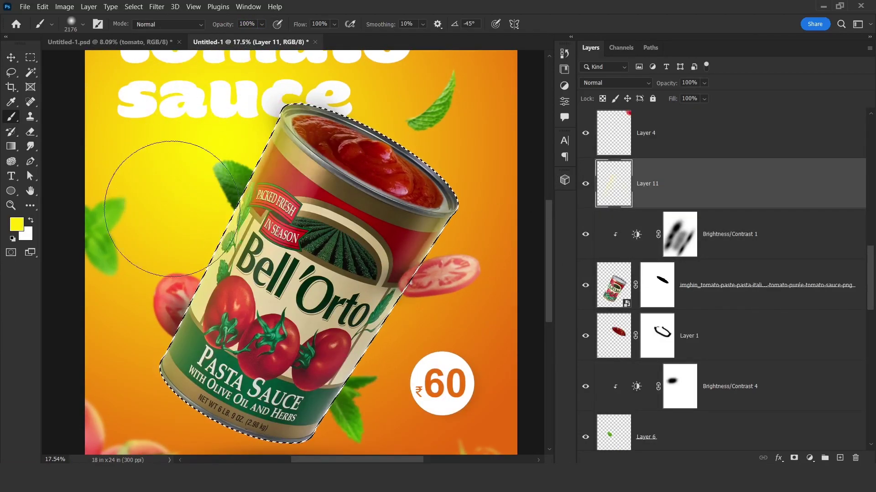
key("2")
left_click_drag(347, 182, 298, 276)
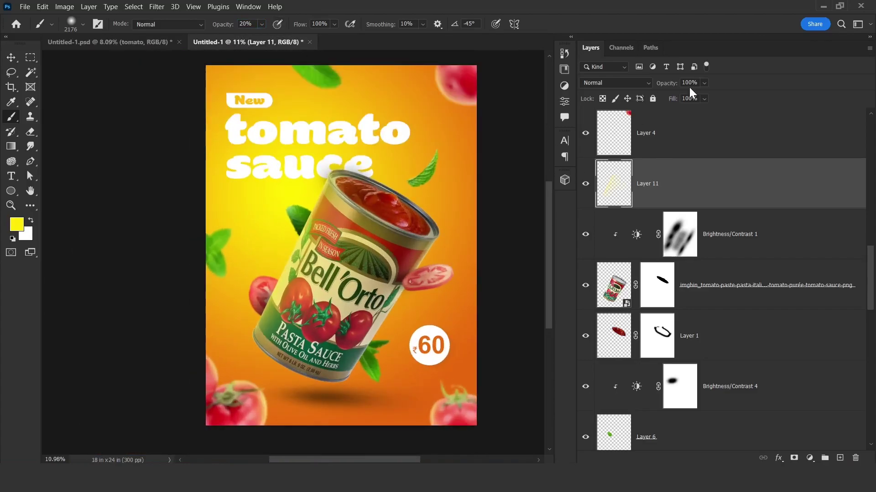
Set the can's yellow glow layer to 80% opacity and extend the glow along the can's lower right side with a 972 px brush.
left_click(689, 83)
type("80")
scroll(336, 329, "up", 2)
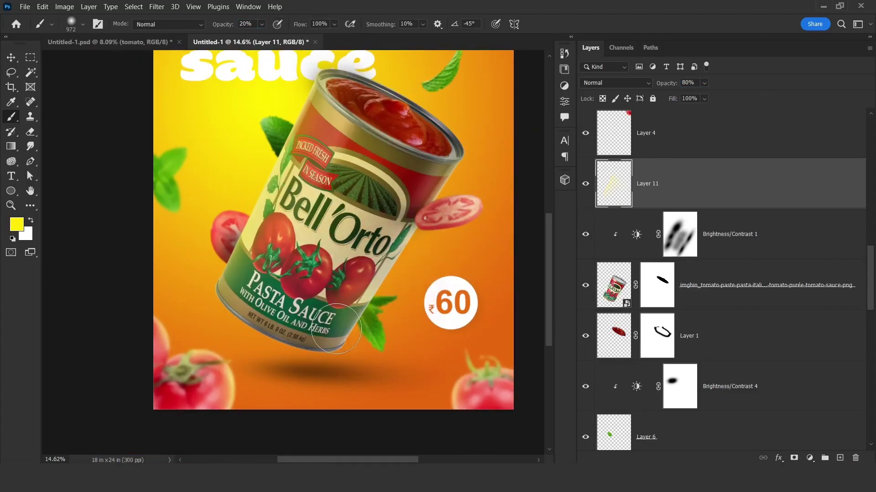
left_click_drag(386, 221, 327, 316)
scroll(349, 323, "down", 5)
key("v")
left_click_drag(306, 184, 258, 172)
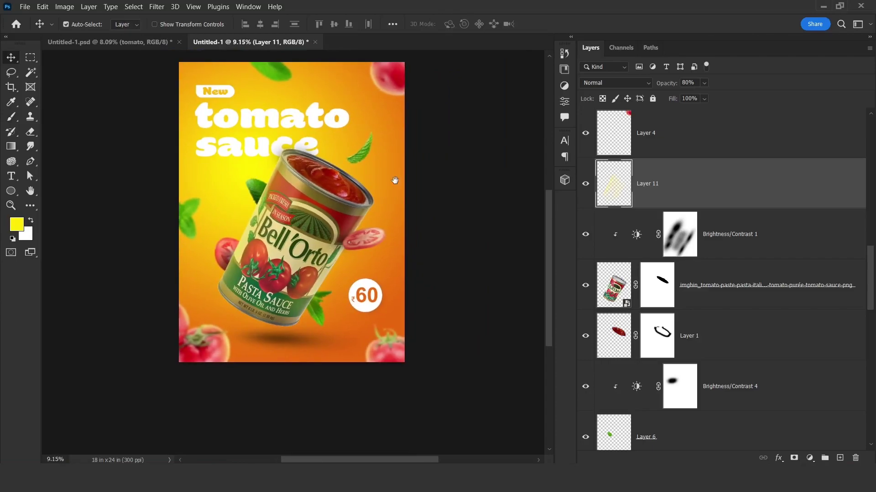
Add a Hue/Saturation adjustment layer directly above the gradient background layer.
left_click(459, 135)
scroll(440, 274, "down", 1)
scroll(440, 273, "up", 1)
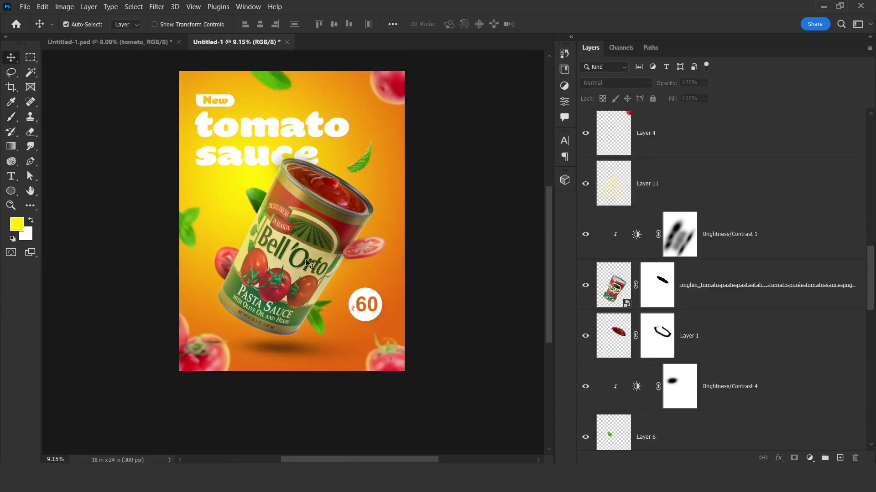
scroll(749, 287, "down", 1)
scroll(748, 286, "down", 5)
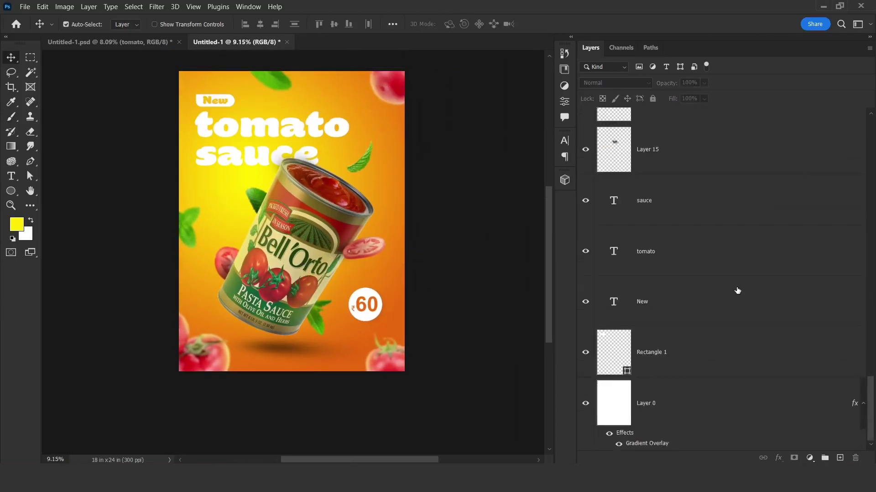
left_click(667, 406)
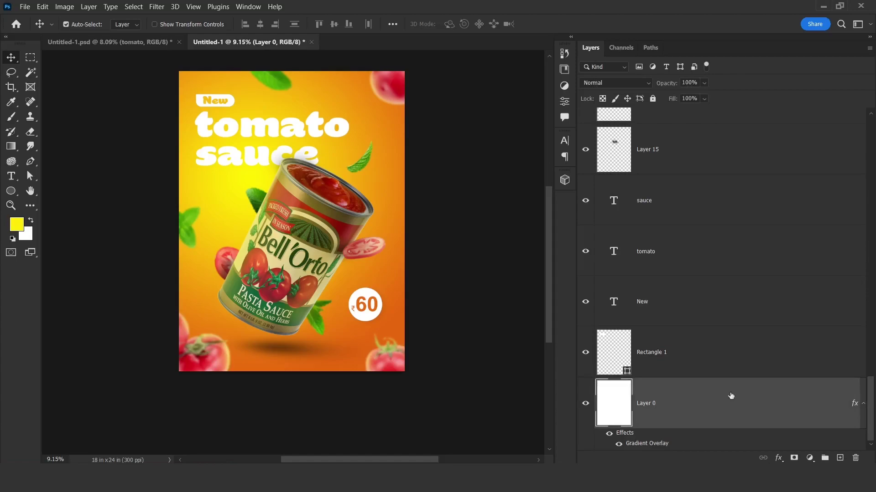
left_click(809, 455)
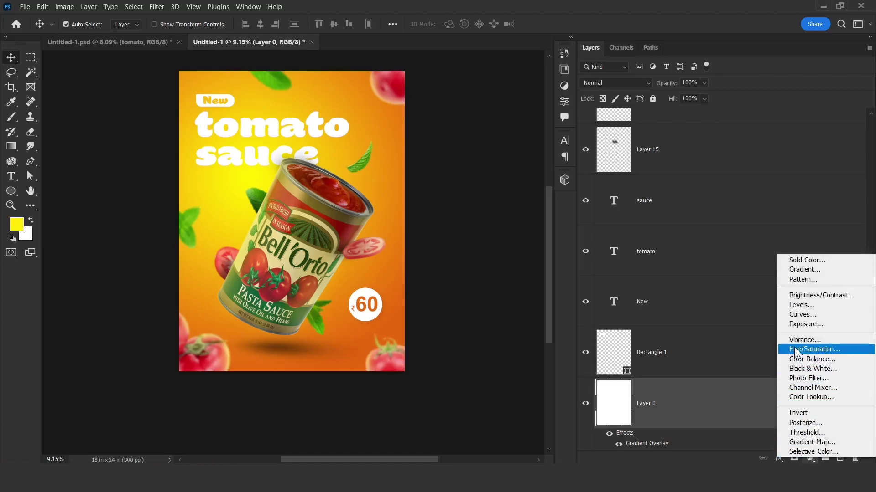
left_click(793, 351)
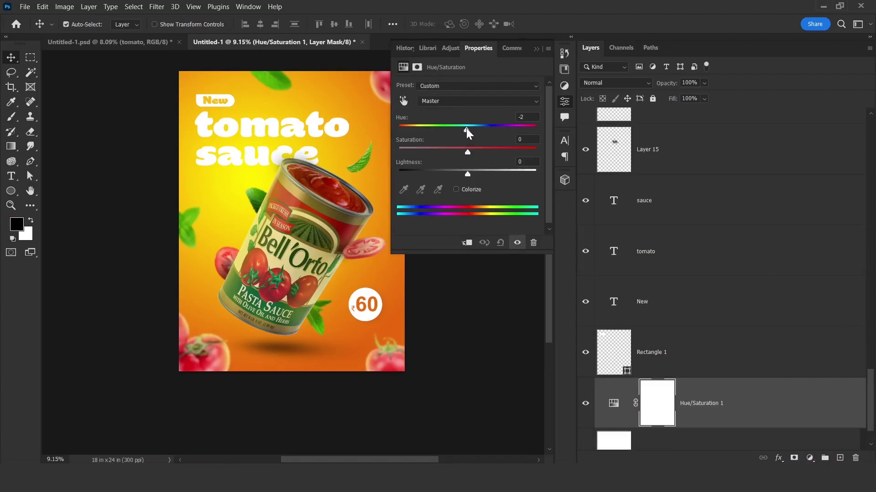
Adjust the background's Hue/Saturation to hue +2, saturation -12 and lightness +7.
mouse_move(467, 131)
left_mouse_down()
mouse_move(388, 138)
mouse_move(495, 134)
mouse_move(484, 142)
mouse_move(469, 133)
left_mouse_up()
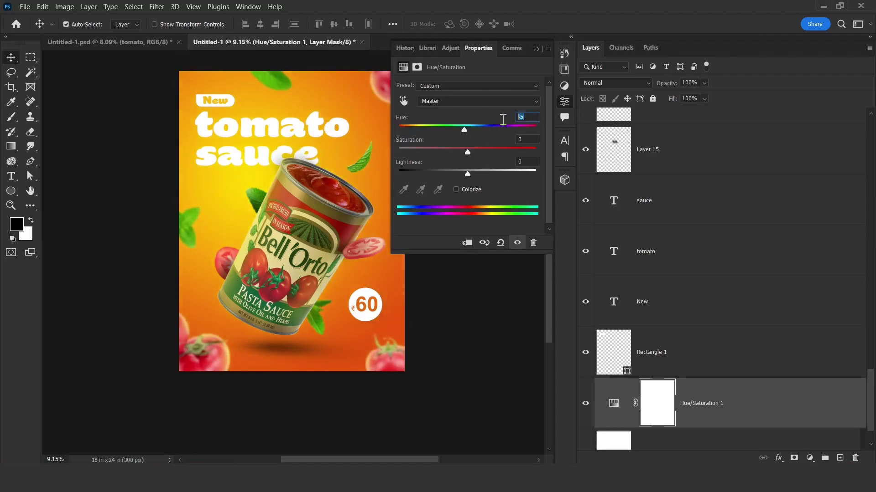
type("0")
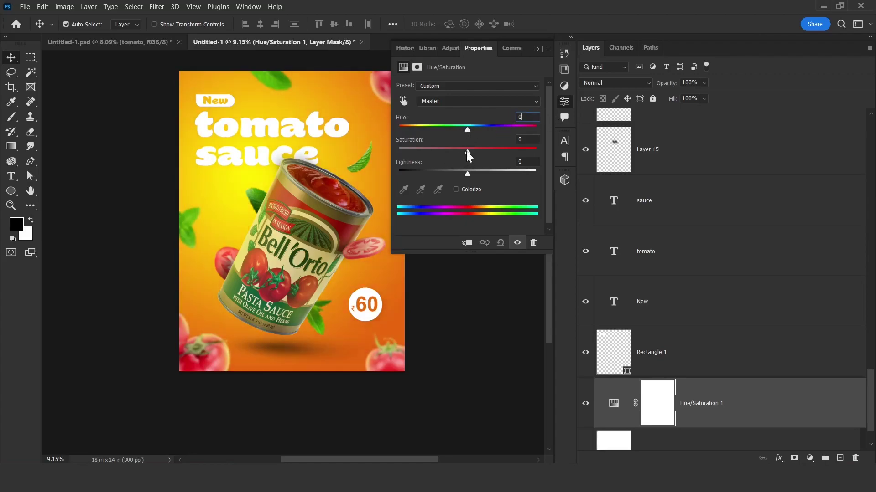
left_click_drag(466, 151, 473, 174)
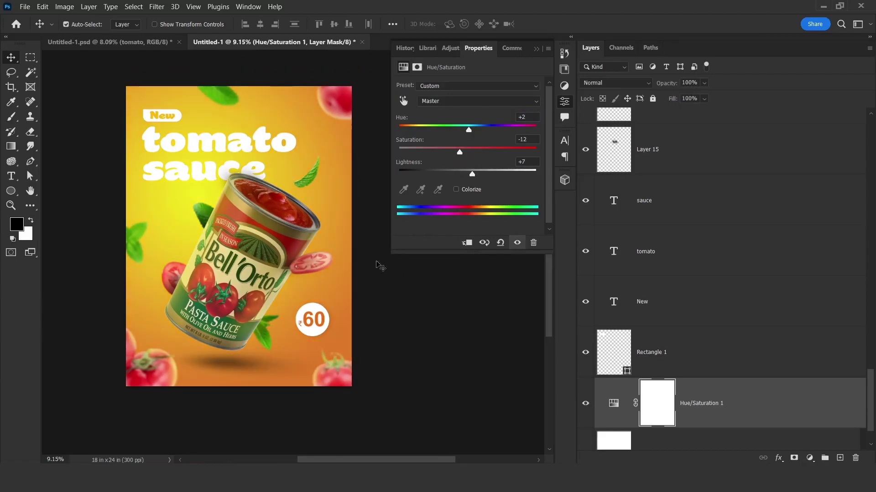
key("b")
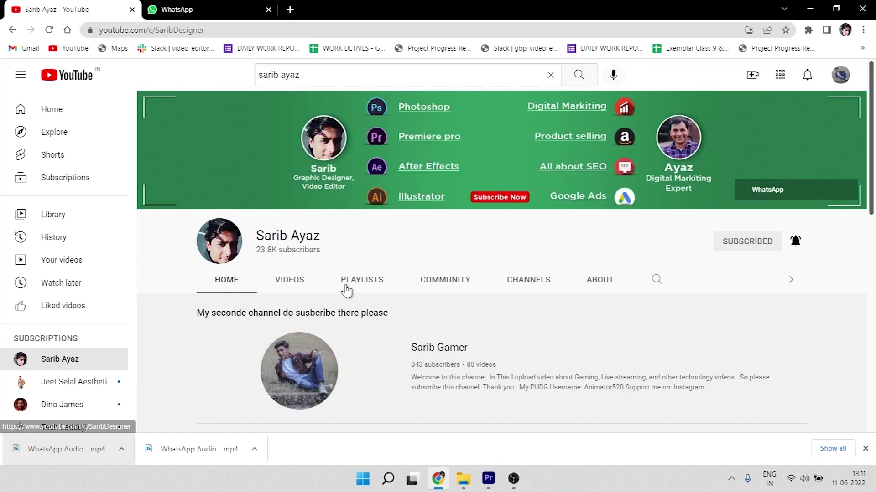
Switch to YouTube in Chrome and browse the design channel's created playlists.
left_click(373, 283)
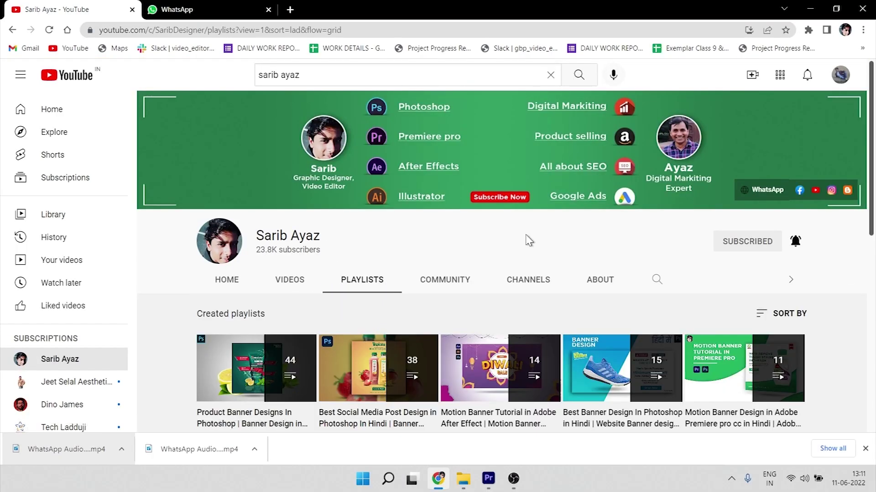
left_click_drag(873, 223, 872, 274)
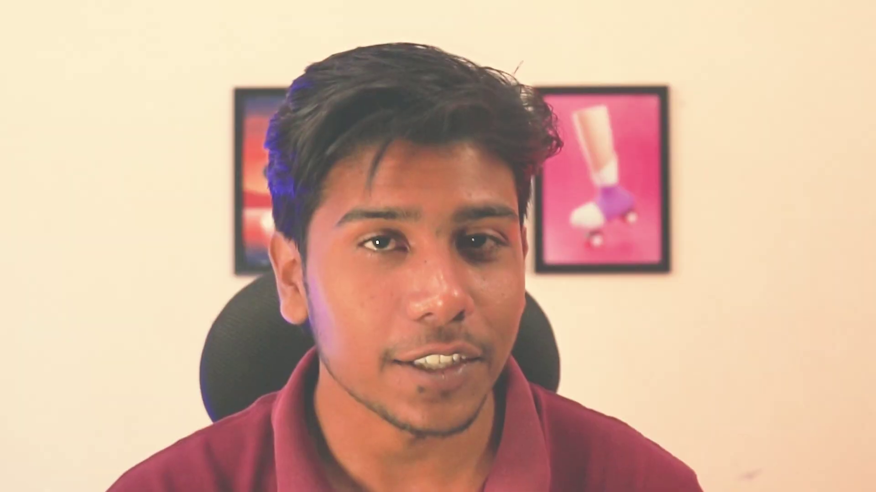